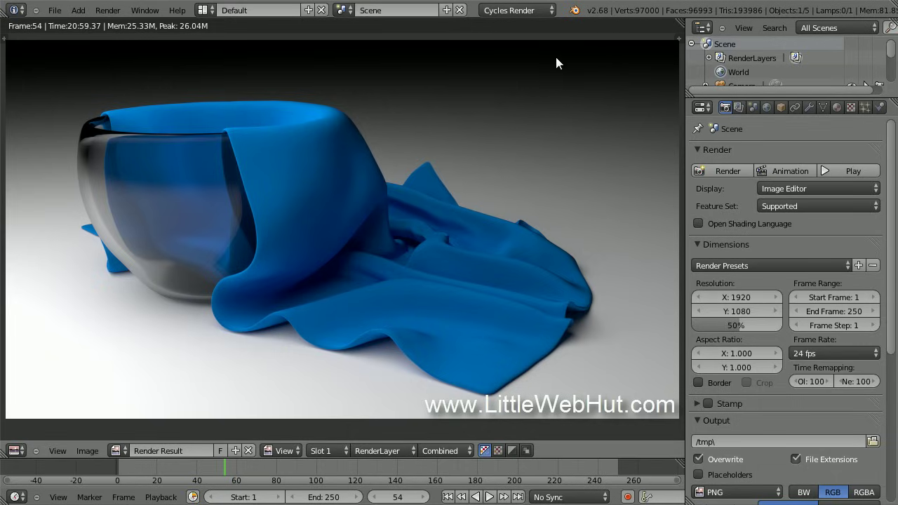
Start a new scene by reloading the start-up file and widen the properties editor so its settings are fully readable
{"action": "left_click", "coordinate": [549, 10]}
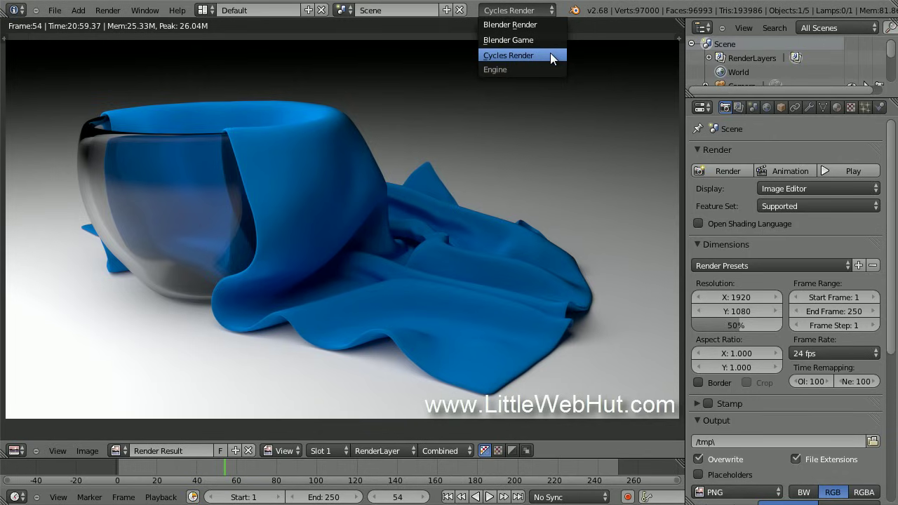
{"action": "left_click", "coordinate": [551, 54]}
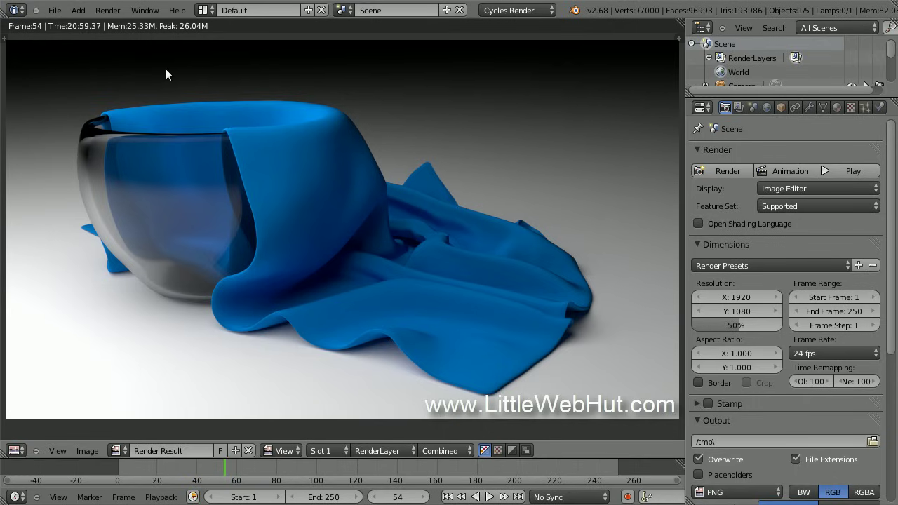
{"action": "left_click", "coordinate": [55, 10]}
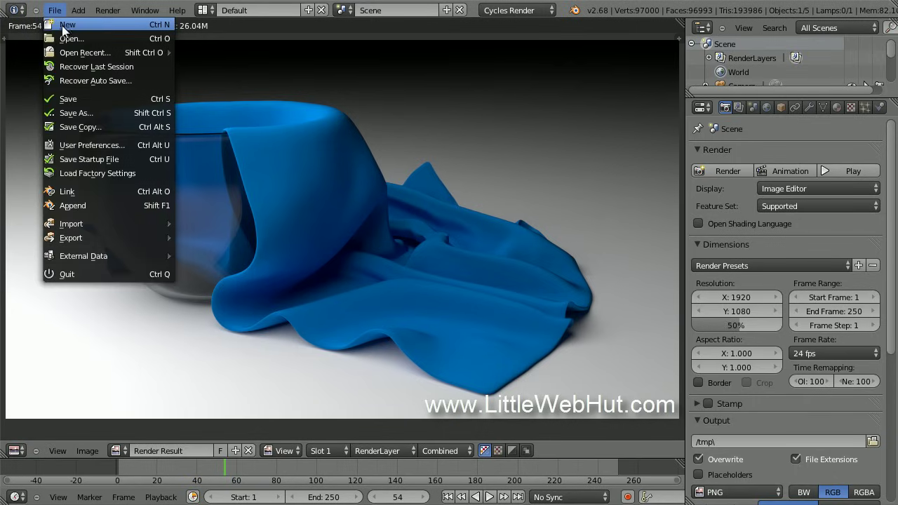
{"action": "left_click", "coordinate": [103, 24]}
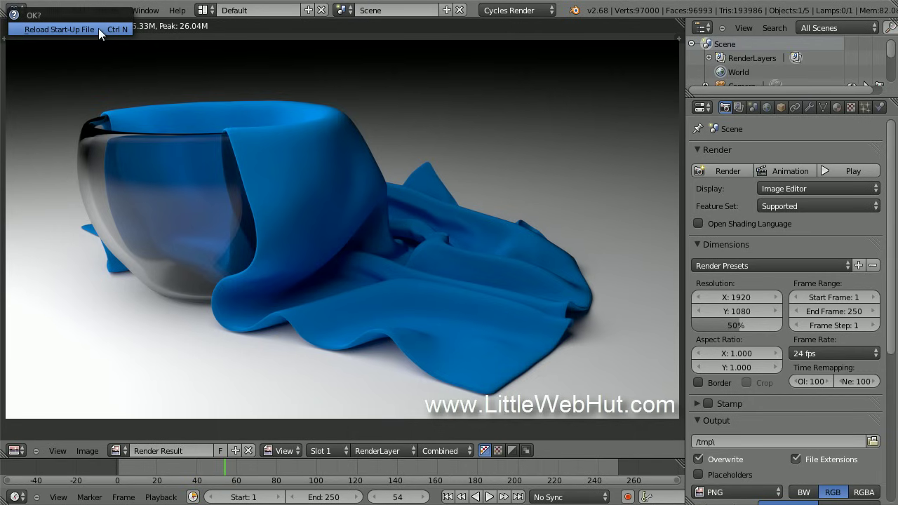
{"action": "left_click", "coordinate": [98, 28]}
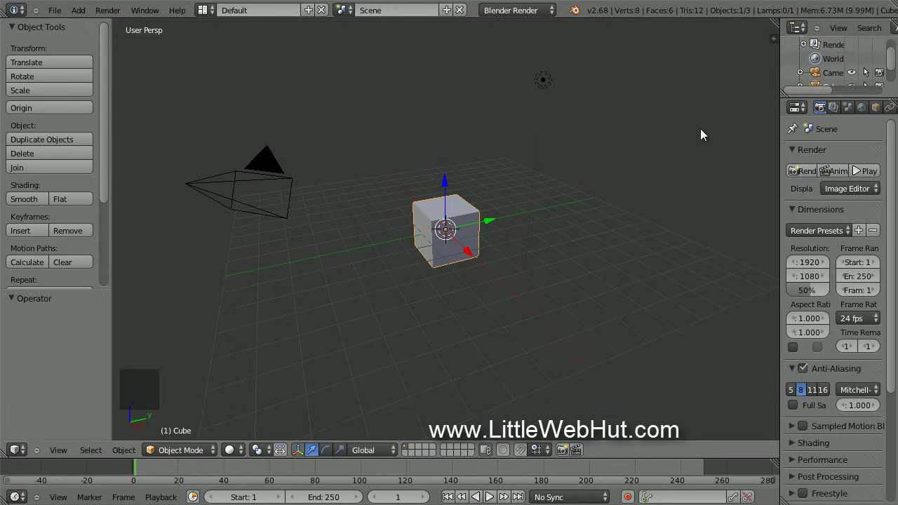
{"action": "left_click_drag", "start_coordinate": [777, 162], "coordinate": [689, 186]}
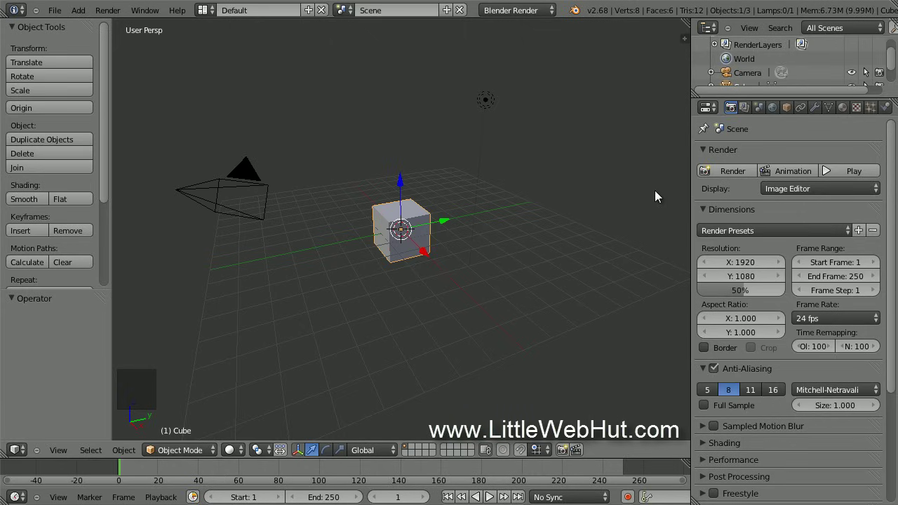
Examine the camera and the lamp of the default scene, viewing it from different angles and distances
{"action": "right_click", "coordinate": [247, 174]}
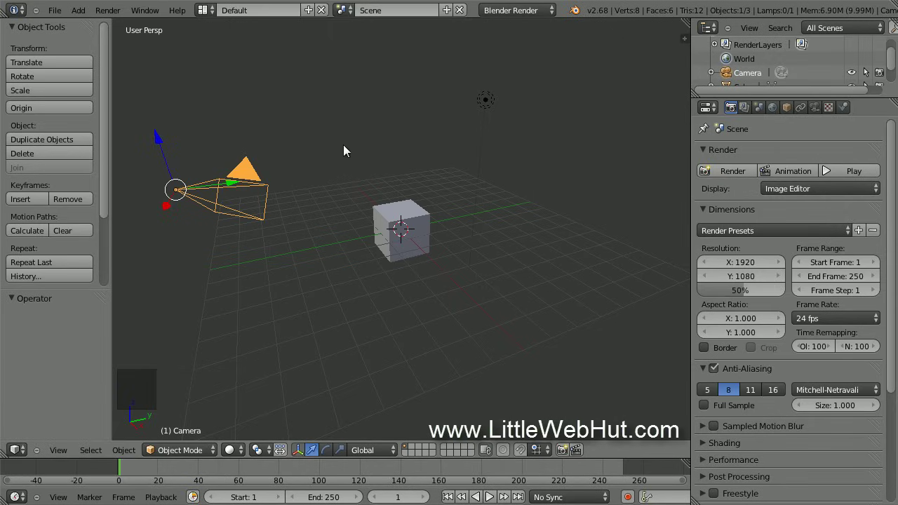
{"action": "right_click", "coordinate": [485, 101]}
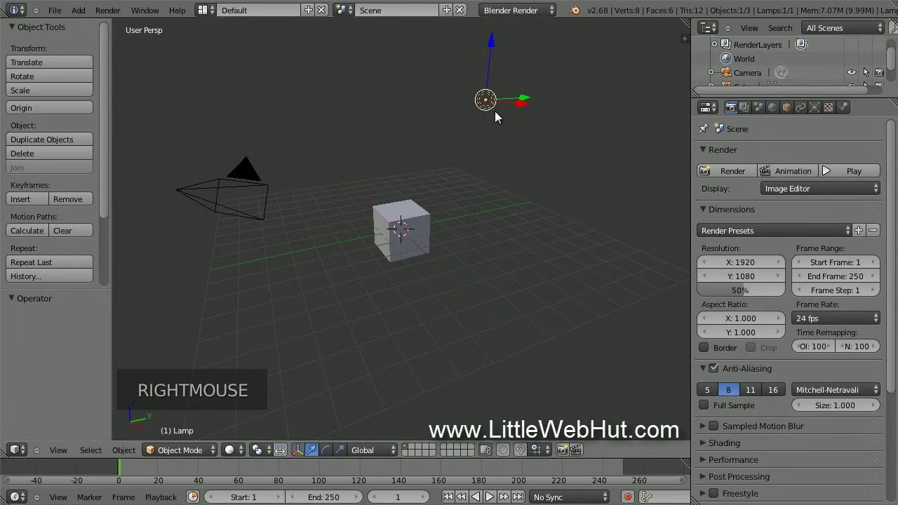
{"action": "mouse_move", "coordinate": [391, 309]}
{"action": "middle_mouse_down"}
{"action": "mouse_move", "coordinate": [433, 307]}
{"action": "mouse_move", "coordinate": [418, 320]}
{"action": "mouse_move", "coordinate": [345, 315]}
{"action": "mouse_move", "coordinate": [391, 315]}
{"action": "middle_mouse_up"}
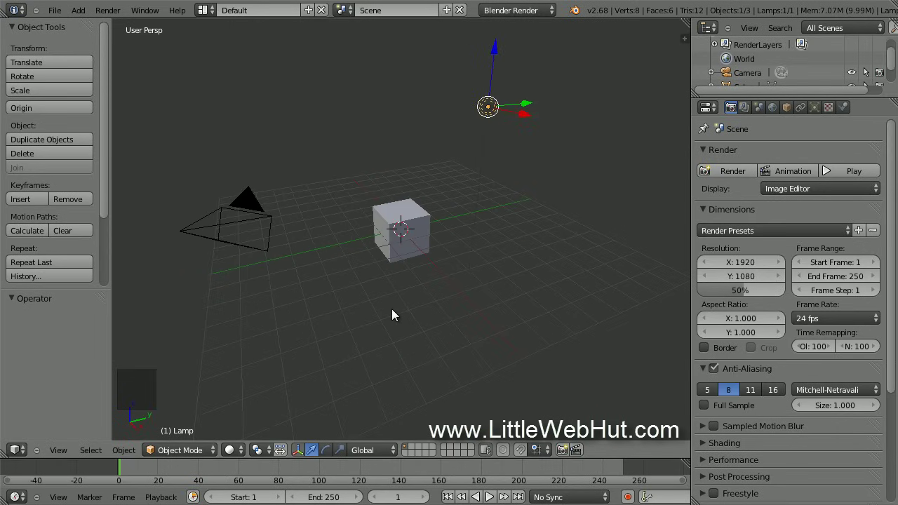
{"action": "mouse_move", "coordinate": [391, 309]}
{"action": "middle_mouse_down", "text": "shift"}
{"action": "mouse_move", "coordinate": [456, 311]}
{"action": "mouse_move", "coordinate": [338, 308]}
{"action": "mouse_move", "coordinate": [393, 308]}
{"action": "middle_mouse_up", "text": "shift"}
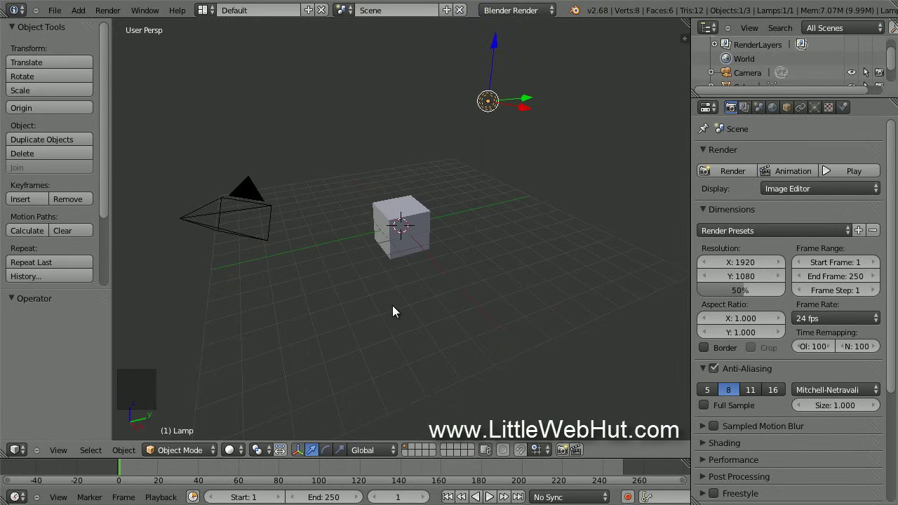
{"action": "scroll", "coordinate": [392, 309], "scroll_direction": "up", "scroll_amount": 4}
{"action": "scroll", "coordinate": [392, 312], "scroll_direction": "down", "scroll_amount": 4}
Delete the default cube from the scene
{"action": "right_click", "coordinate": [419, 223]}
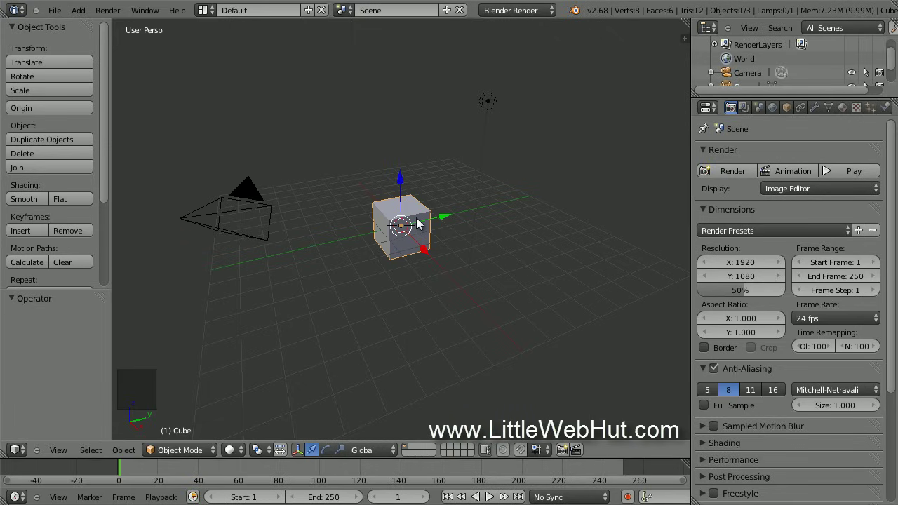
{"action": "key", "text": "x"}
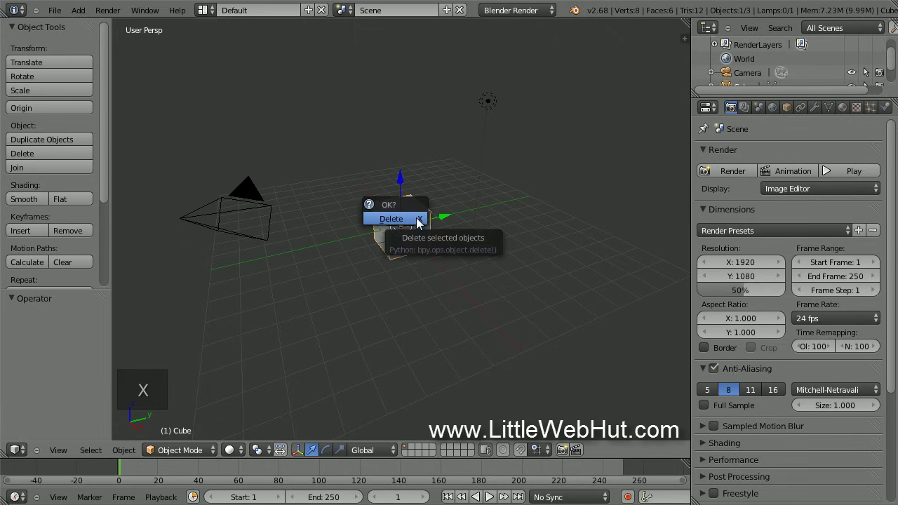
{"action": "left_click", "coordinate": [416, 220]}
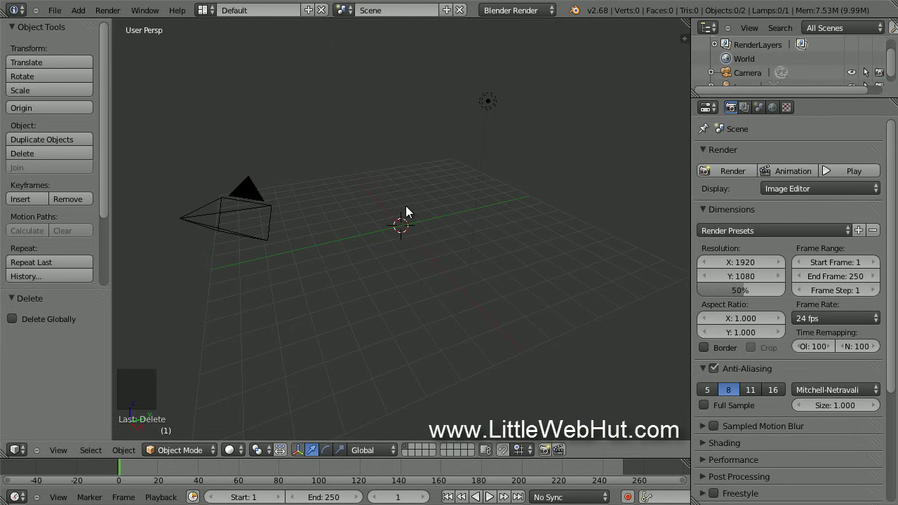
Try placing the 3D cursor at other spots on the grid and return it to the grid's centre
{"action": "left_click", "coordinate": [337, 240]}
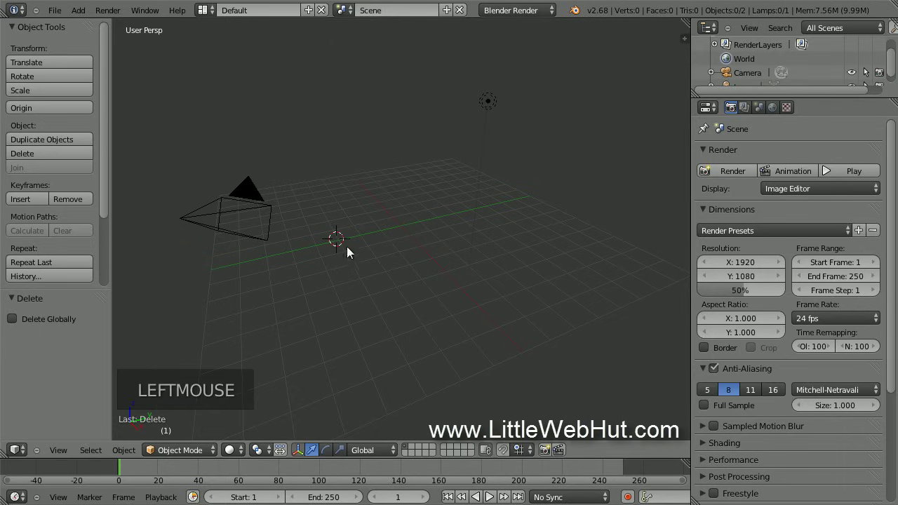
{"action": "left_click", "coordinate": [451, 270]}
{"action": "left_click", "coordinate": [400, 225]}
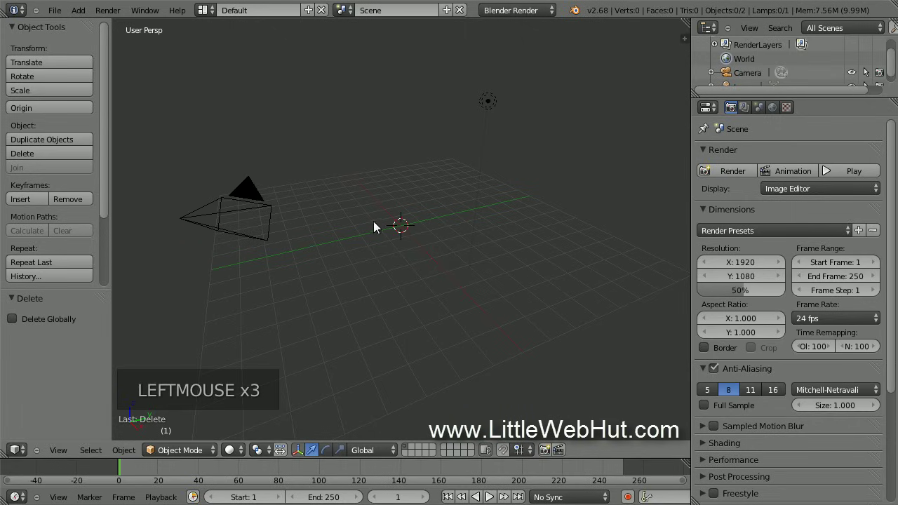
Add a UV sphere mesh at the 3D cursor in the centre of the grid
{"action": "left_click", "coordinate": [77, 10]}
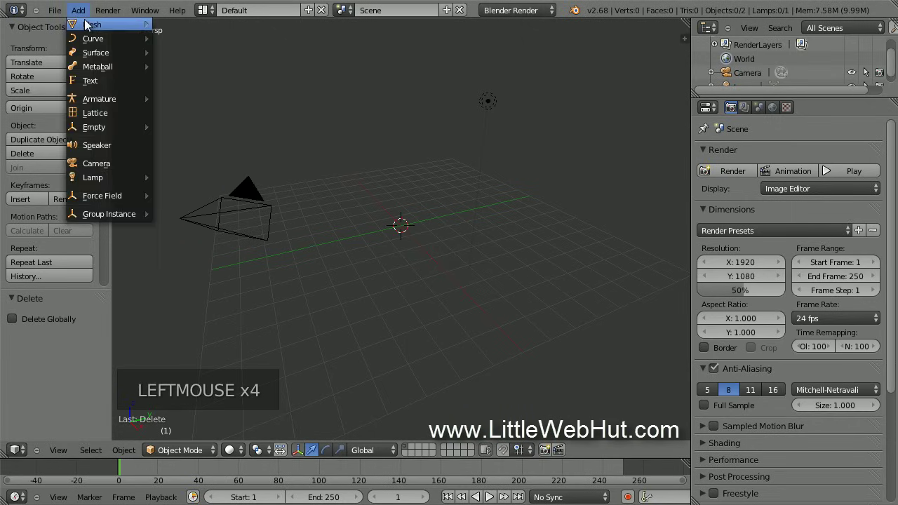
{"action": "mouse_move", "coordinate": [112, 29]}
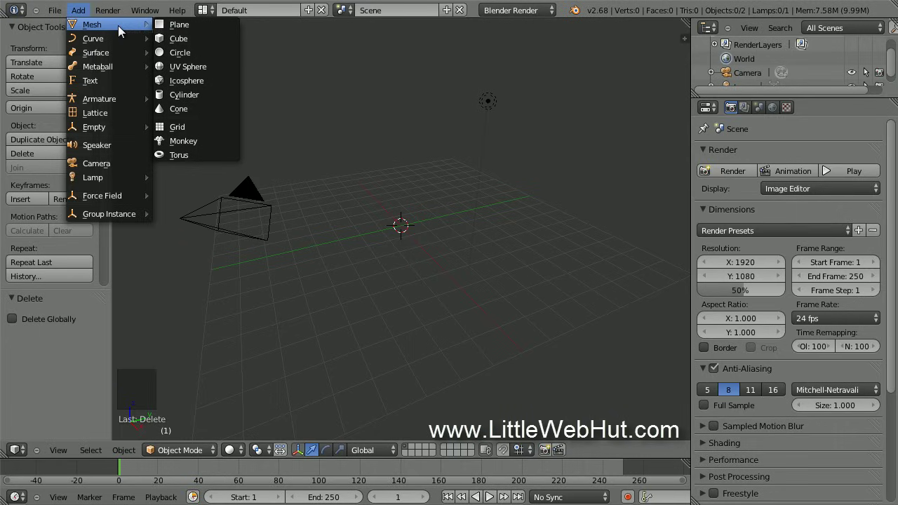
{"action": "left_click", "coordinate": [221, 66]}
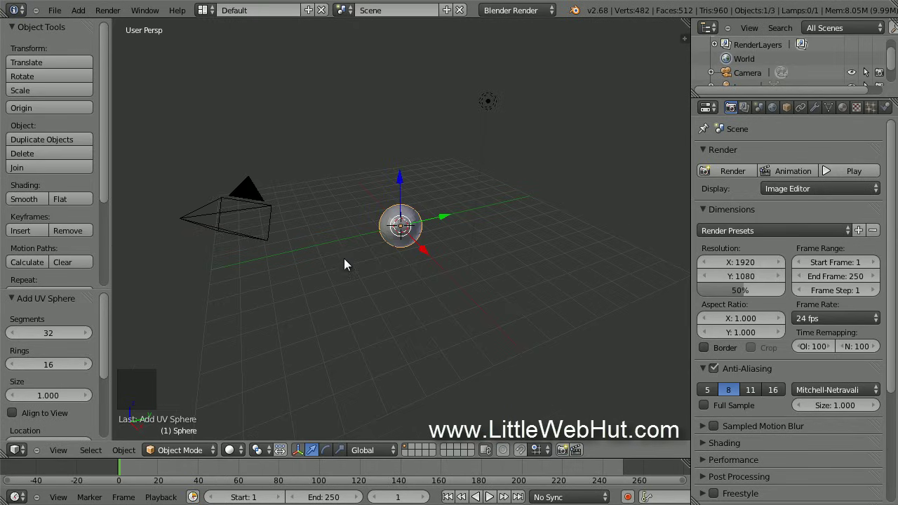
{"action": "scroll", "coordinate": [345, 260], "scroll_direction": "up", "scroll_amount": 9}
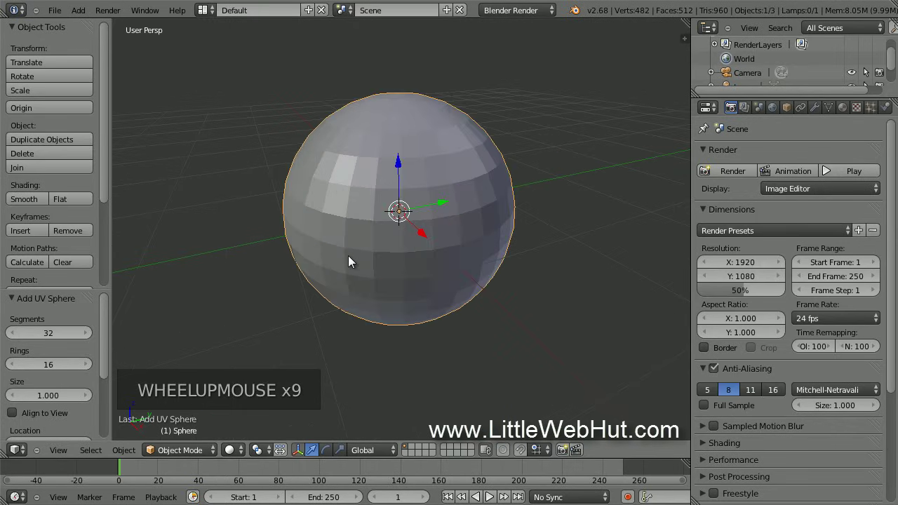
{"action": "scroll", "coordinate": [349, 258], "scroll_direction": "up", "scroll_amount": 1}
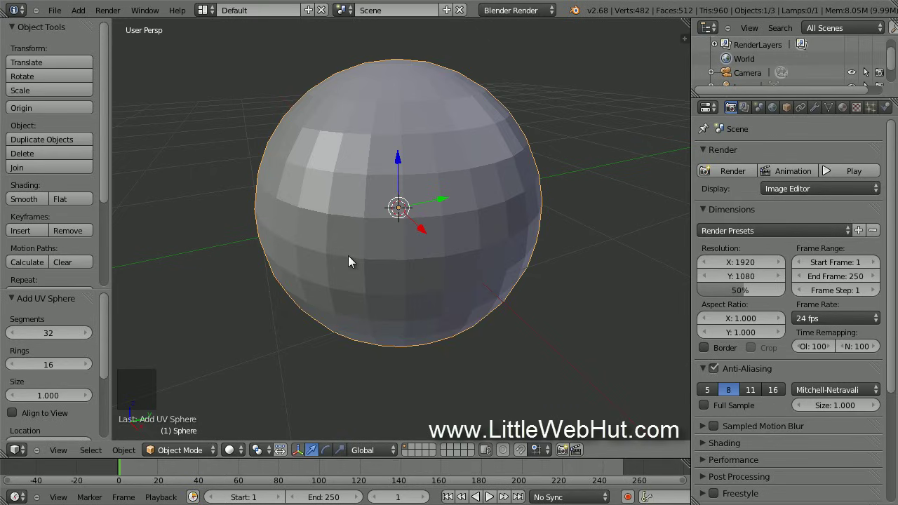
Put the sphere into Edit Mode and display it with Wireframe viewport shading
{"action": "left_click", "coordinate": [192, 452]}
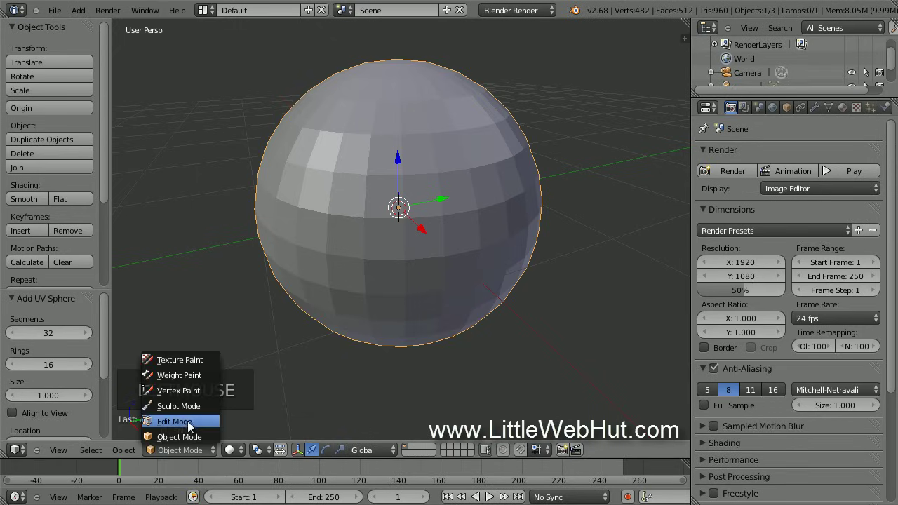
{"action": "left_click", "coordinate": [202, 423]}
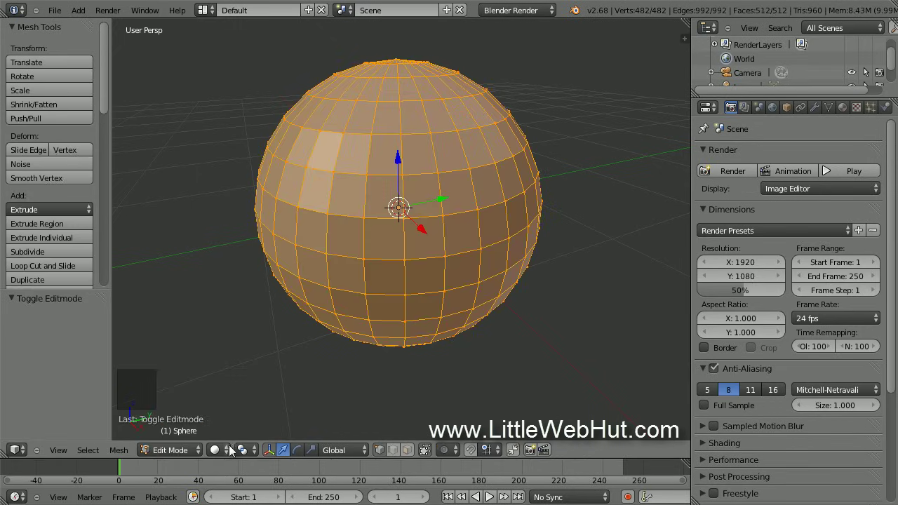
{"action": "left_click", "coordinate": [225, 451]}
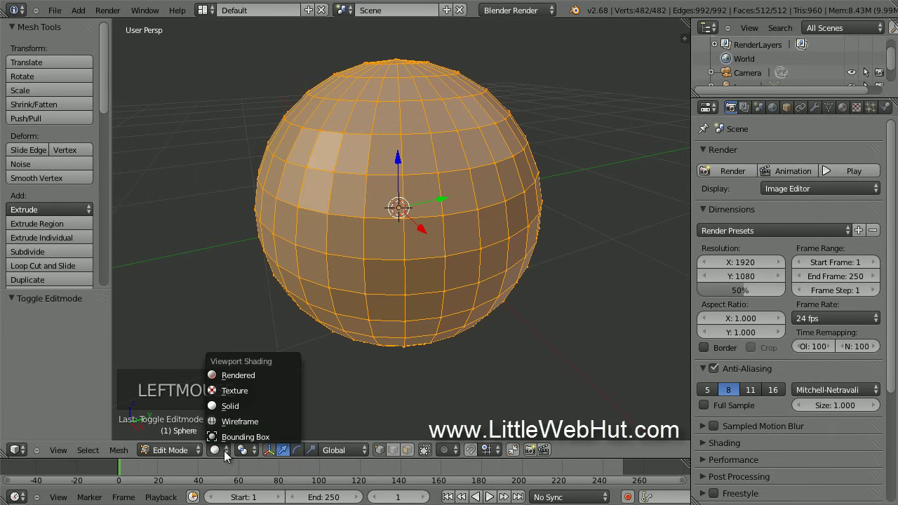
{"action": "left_click", "coordinate": [269, 422]}
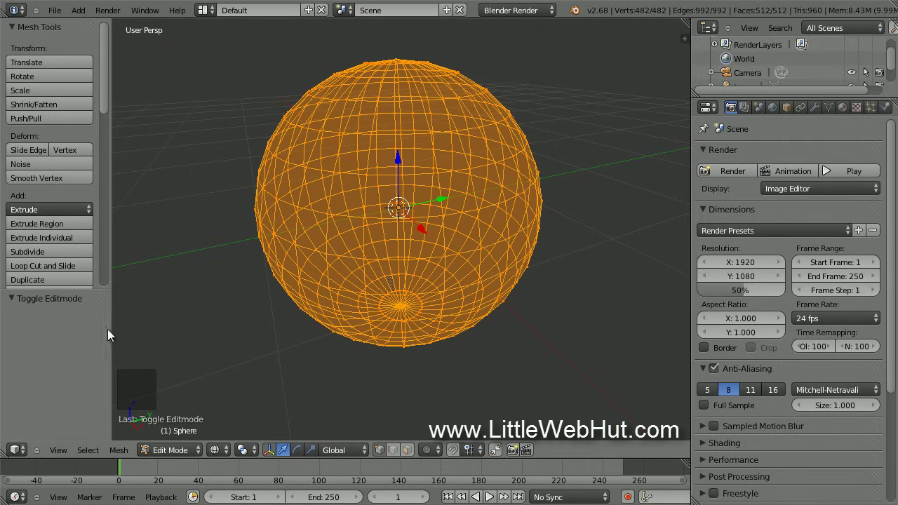
Switch the 3D view to orthographic projection and look at the sphere from the front
{"action": "left_click", "coordinate": [57, 449]}
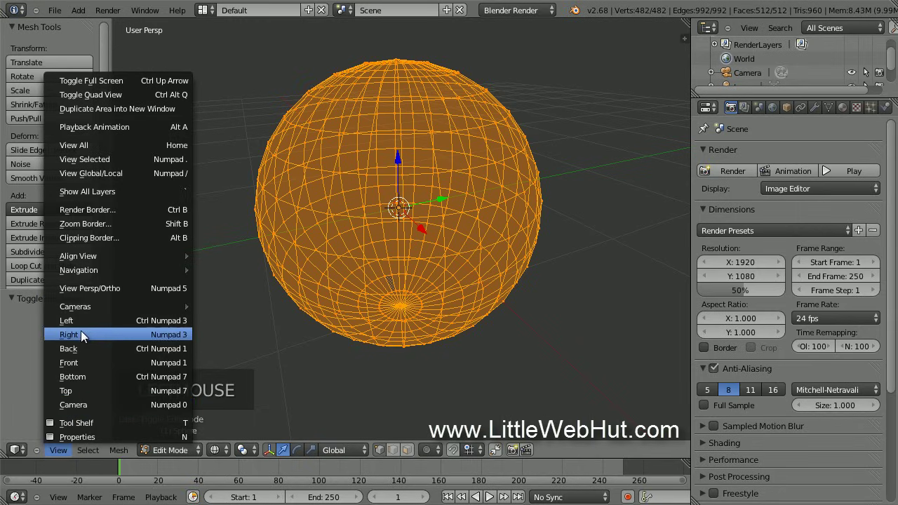
{"action": "left_click", "coordinate": [136, 288]}
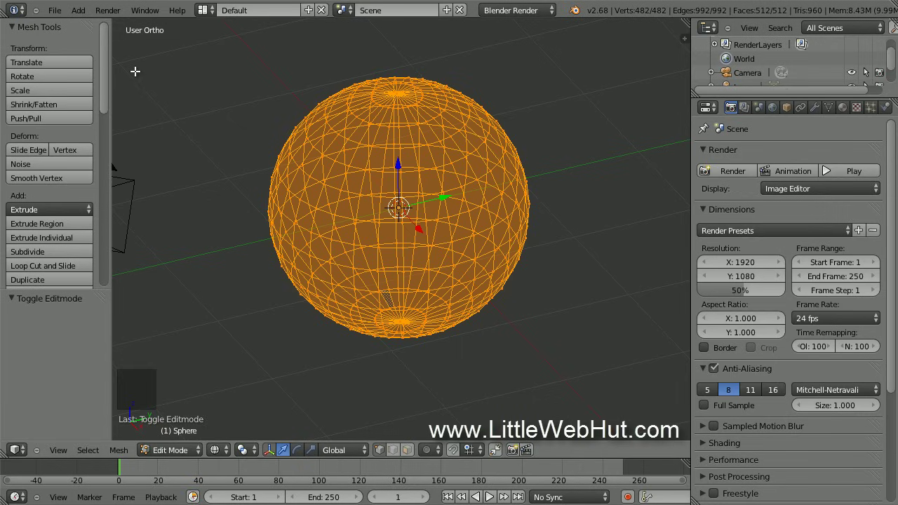
{"action": "left_click", "coordinate": [58, 450]}
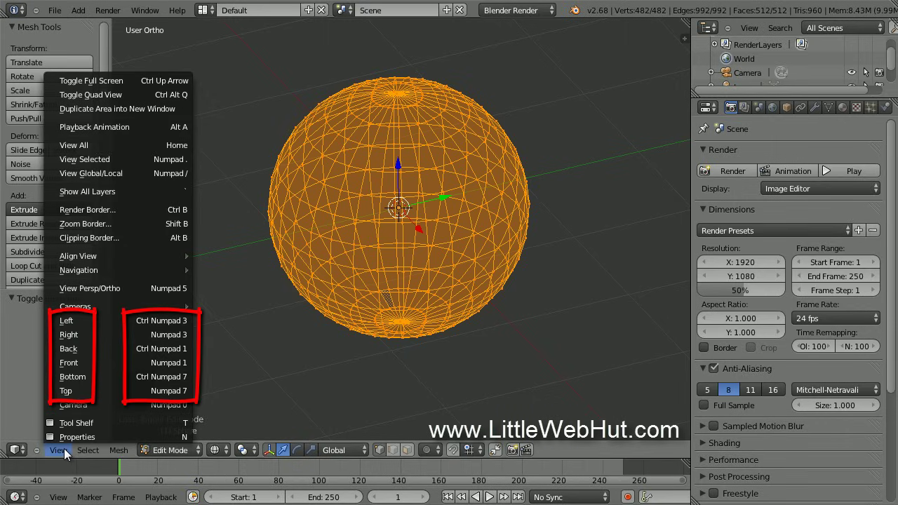
{"action": "left_click", "coordinate": [90, 360]}
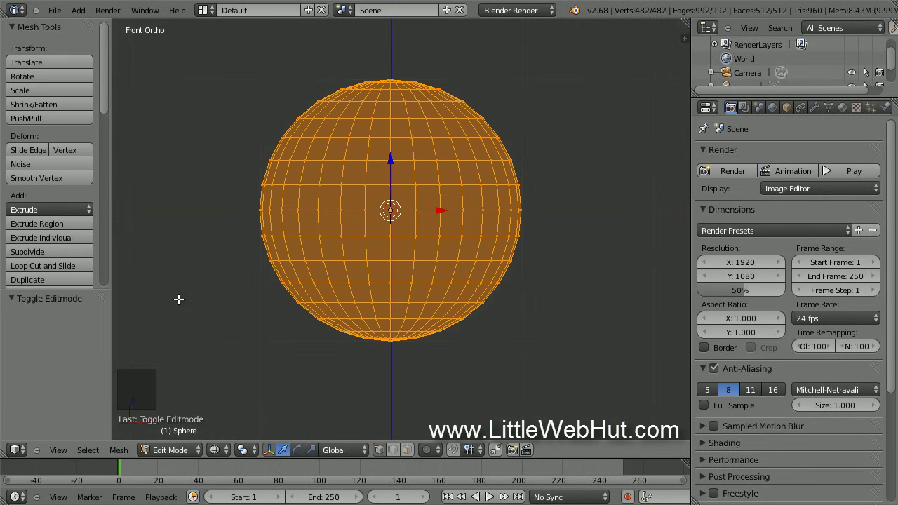
Delete the vertices of the sphere's upper cap, from the top pole down through the fifth ring
{"action": "key", "text": "a"}
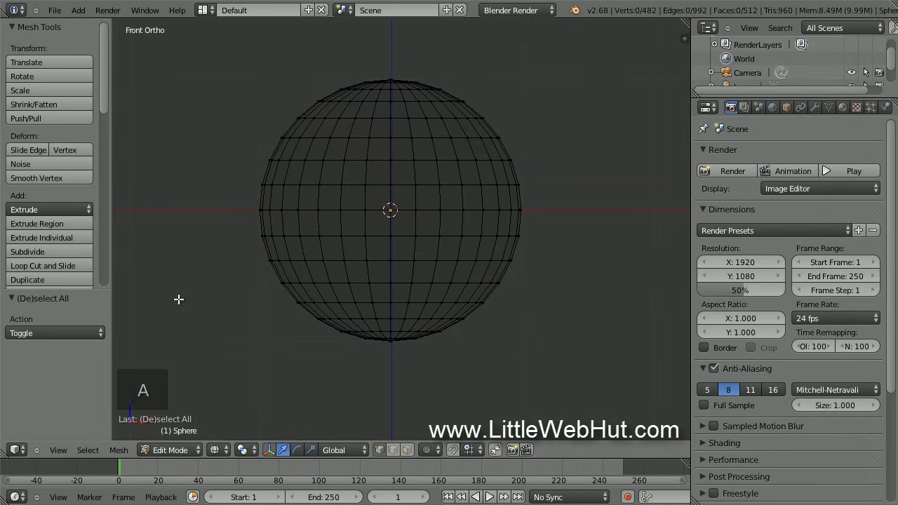
{"action": "key", "text": "a"}
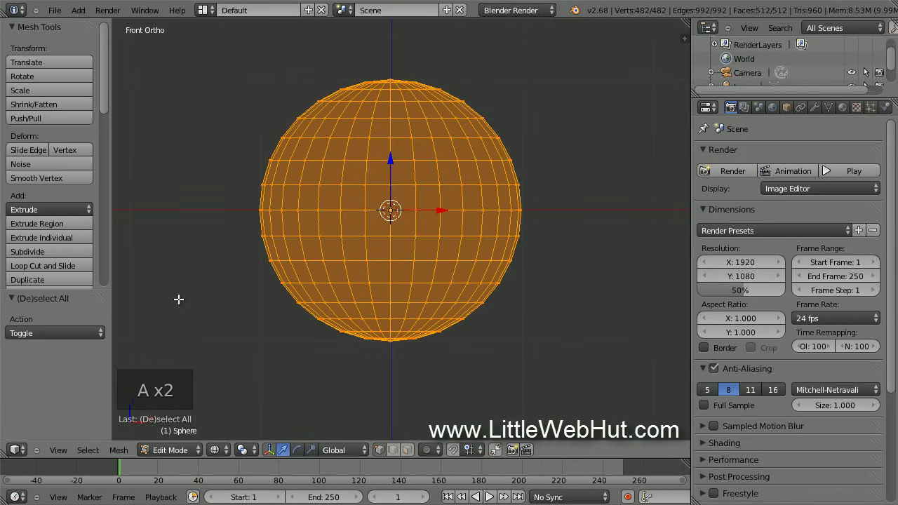
{"action": "key", "text": "a"}
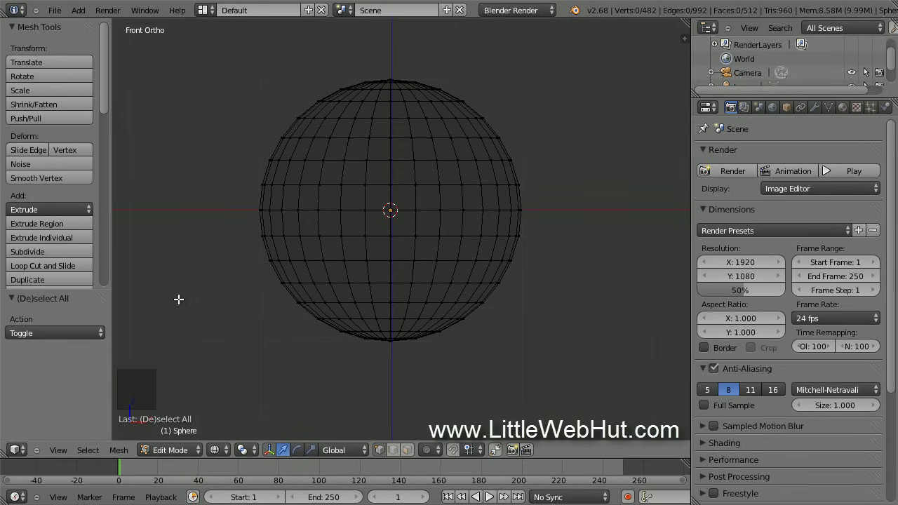
{"action": "key", "text": "b"}
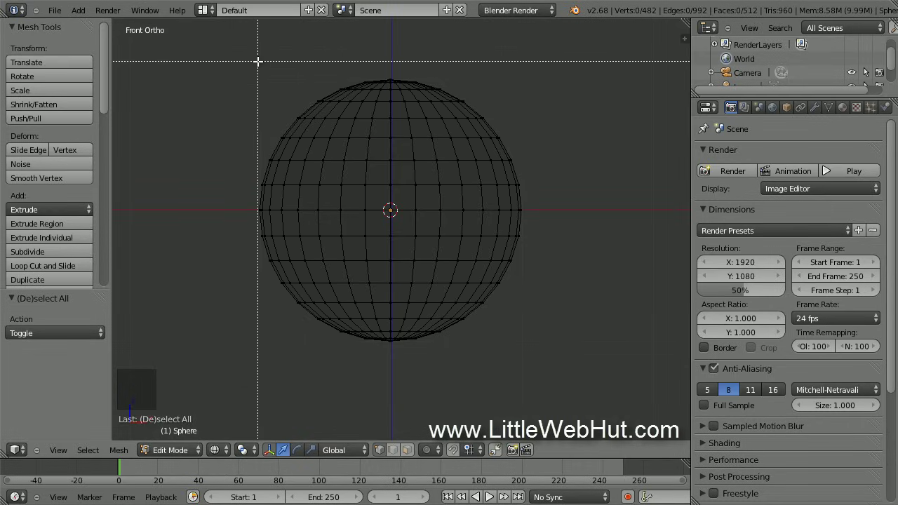
{"action": "left_click_drag", "start_coordinate": [258, 61], "coordinate": [543, 150]}
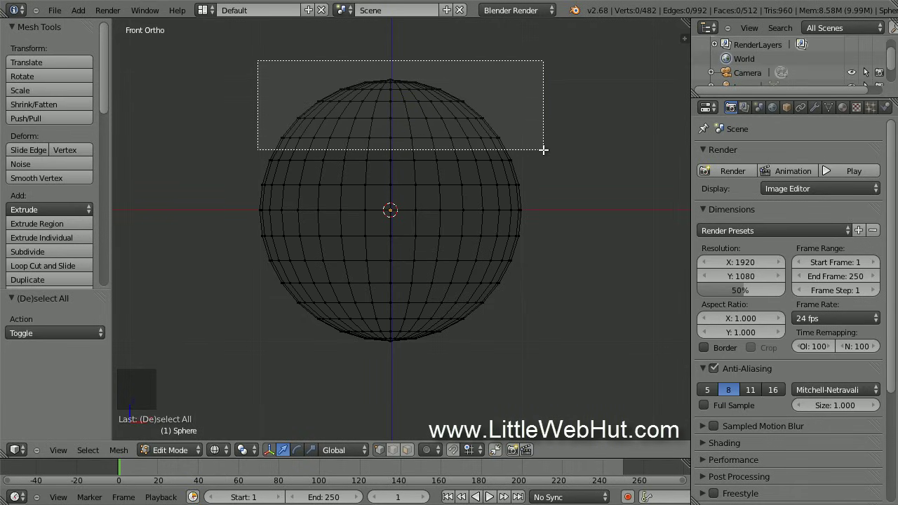
{"action": "left_click_drag", "start_coordinate": [543, 150], "coordinate": [543, 149]}
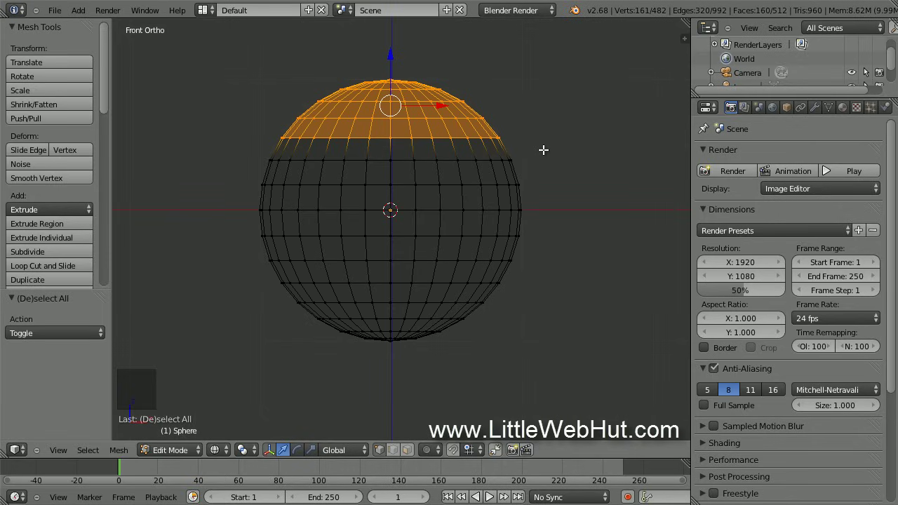
{"action": "key", "text": "x"}
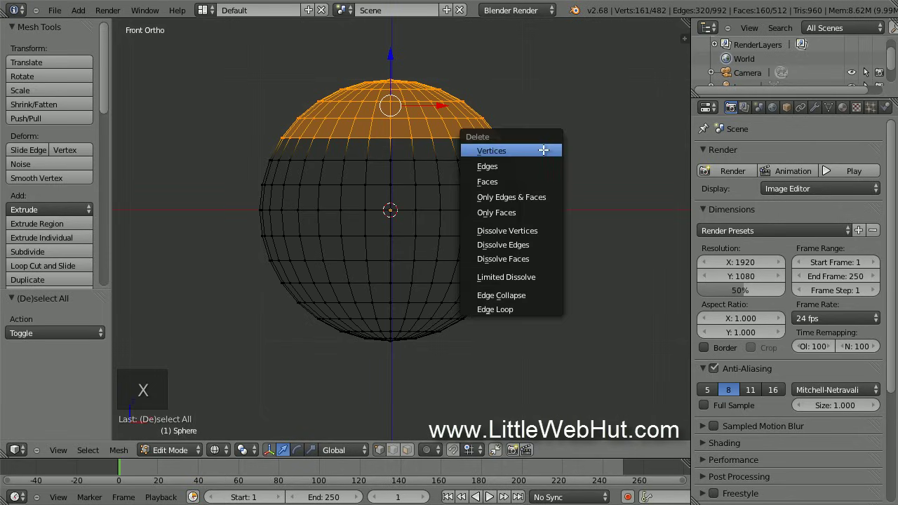
{"action": "left_click", "coordinate": [542, 150]}
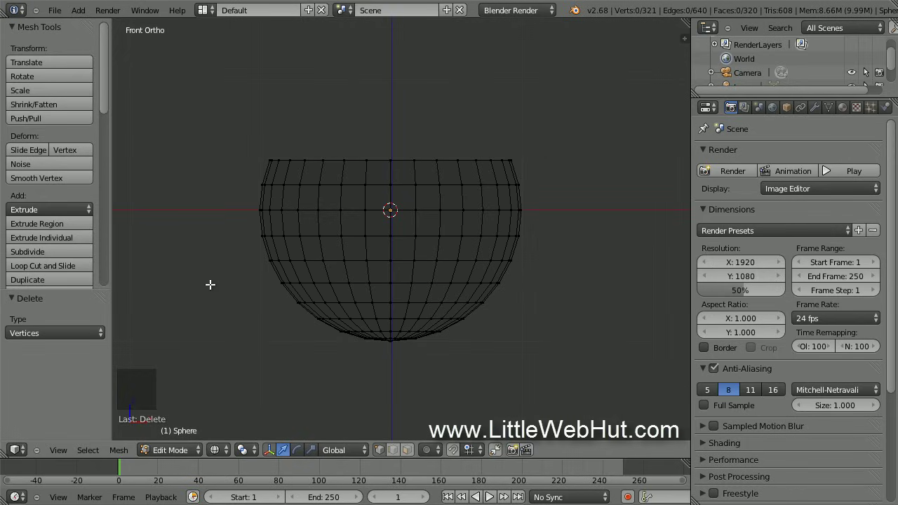
Flatten the sphere's base by scaling the bottom pole and the three rings above it to 0 along Z
{"action": "key", "text": "b"}
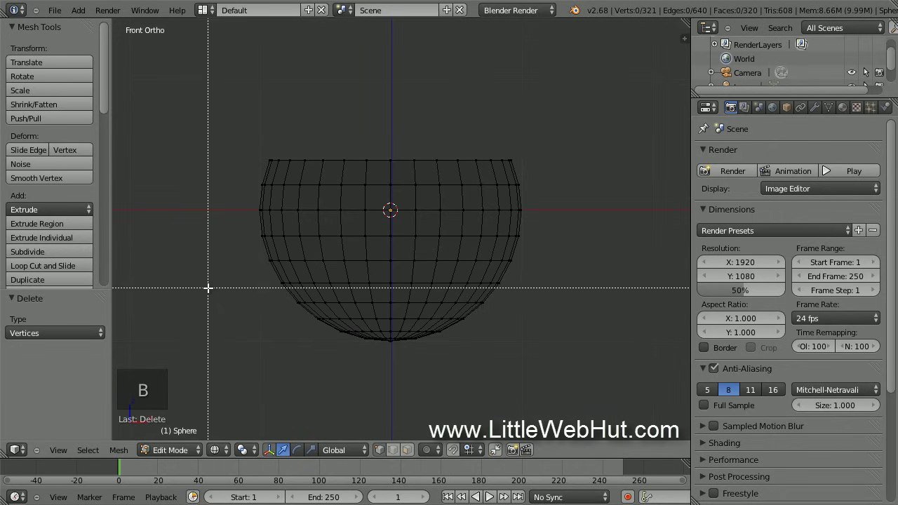
{"action": "left_click_drag", "start_coordinate": [240, 311], "coordinate": [504, 362]}
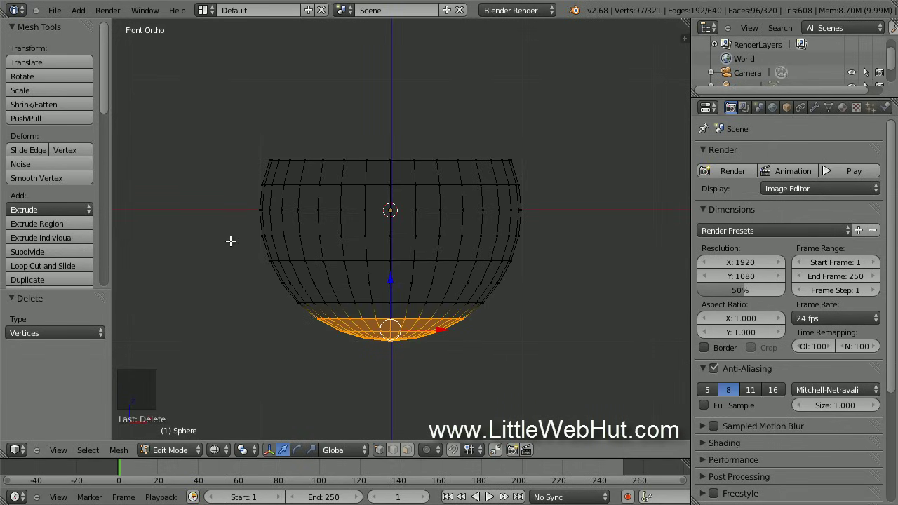
{"action": "left_click", "coordinate": [69, 90]}
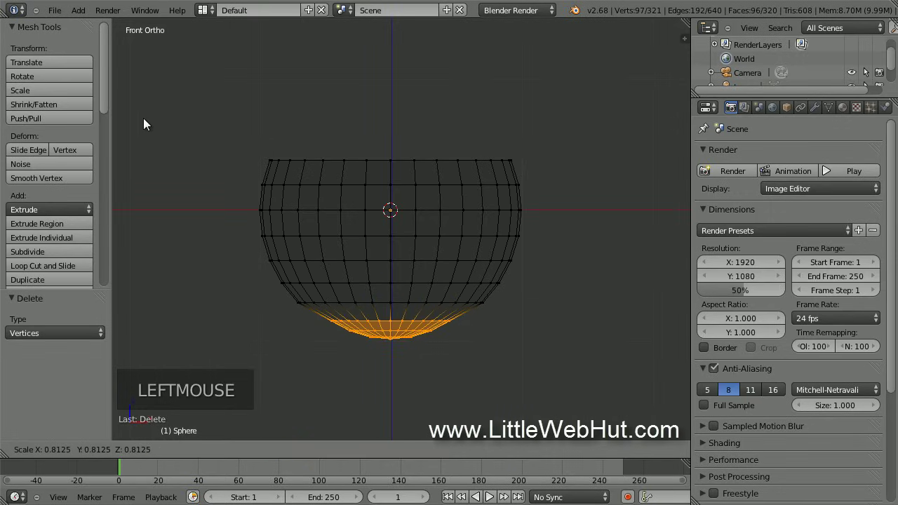
{"action": "key", "text": "z"}
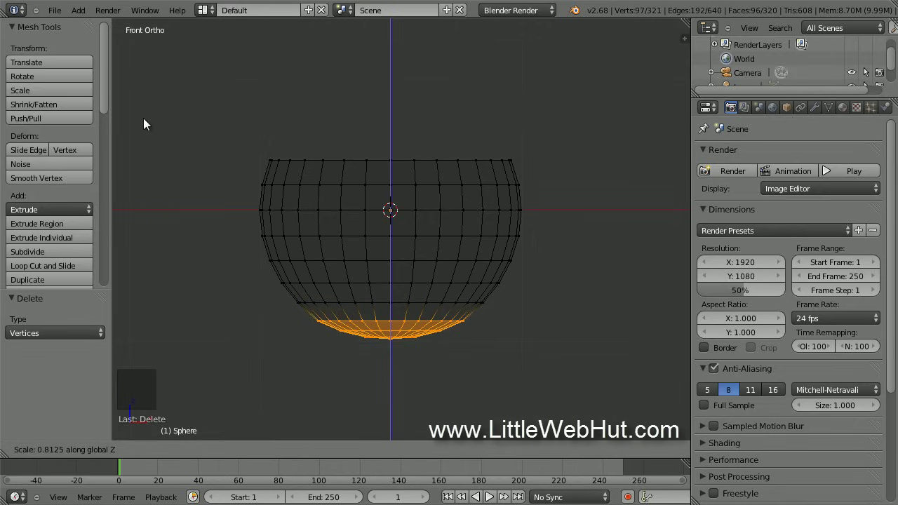
{"action": "type", "text": "0"}
{"action": "key", "text": "Return"}
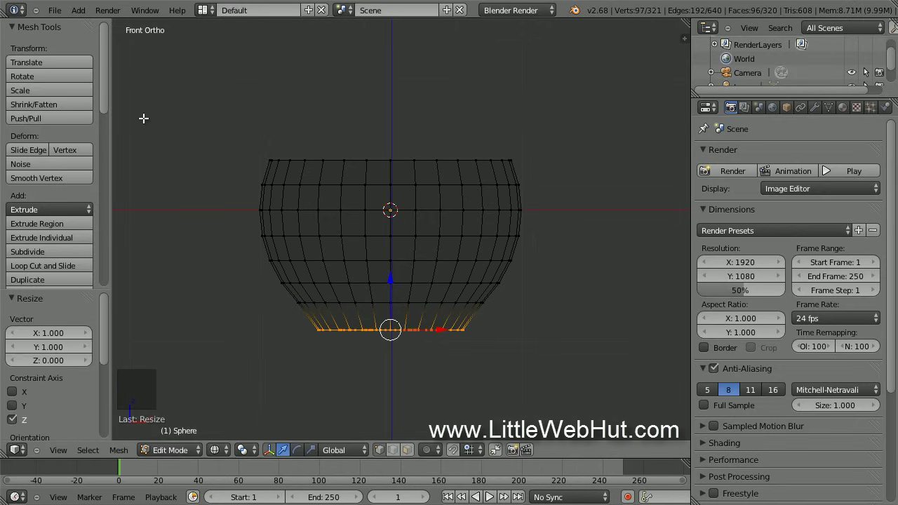
Display the bowl with Solid viewport shading and return to Object Mode, viewing it from an angle above
{"action": "left_click", "coordinate": [225, 451]}
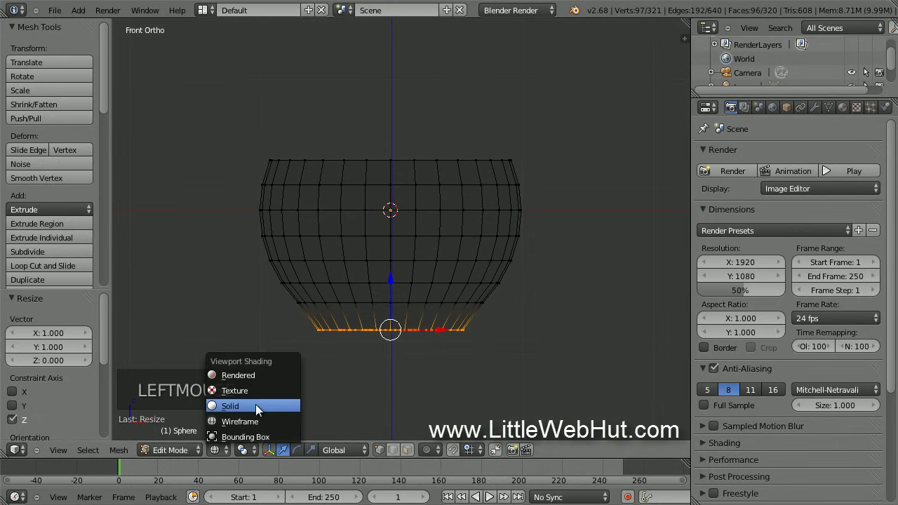
{"action": "left_click", "coordinate": [256, 406]}
{"action": "left_click", "coordinate": [197, 449]}
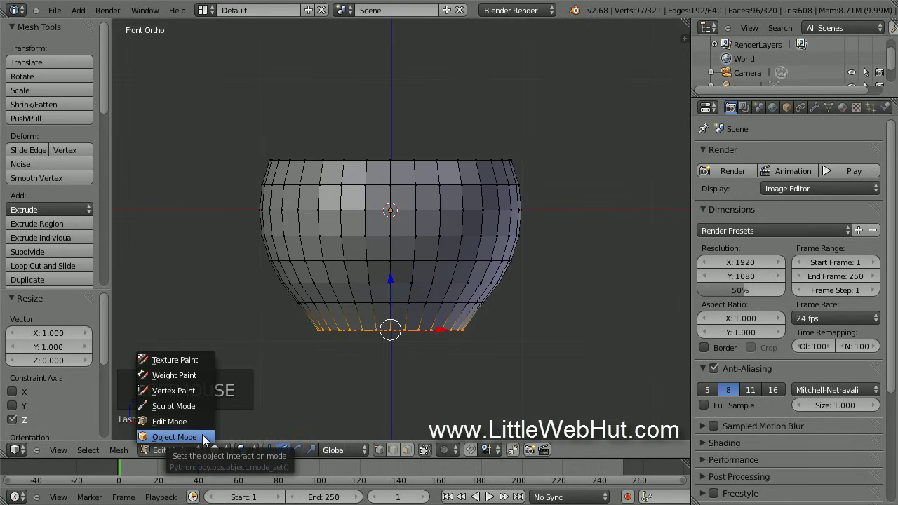
{"action": "left_click", "coordinate": [175, 436]}
{"action": "middle_click_drag", "start_coordinate": [480, 211], "coordinate": [467, 251]}
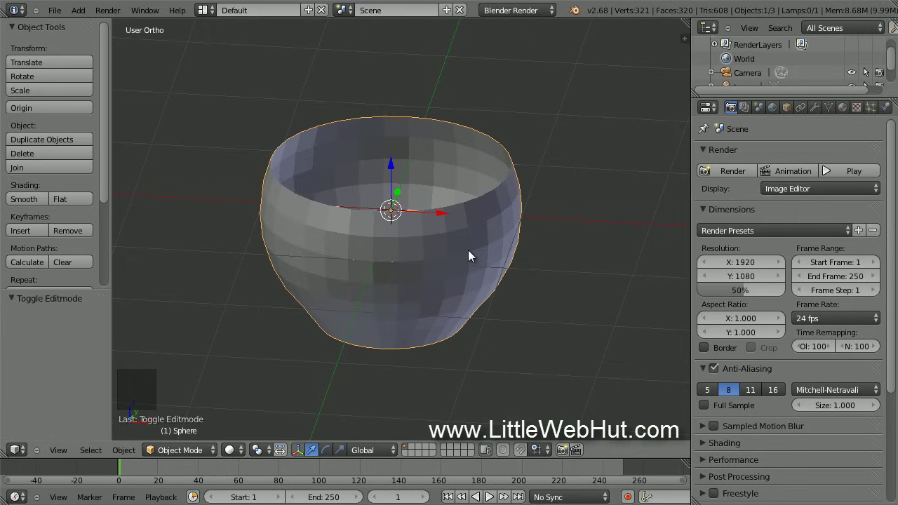
Add a Solidify modifier to the bowl with a thickness of 0.07
{"action": "left_click", "coordinate": [814, 107]}
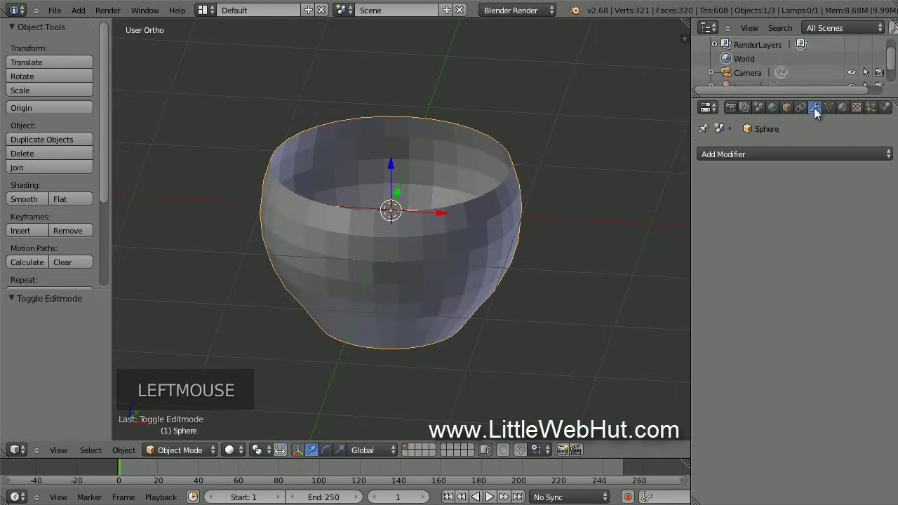
{"action": "left_click", "coordinate": [764, 153]}
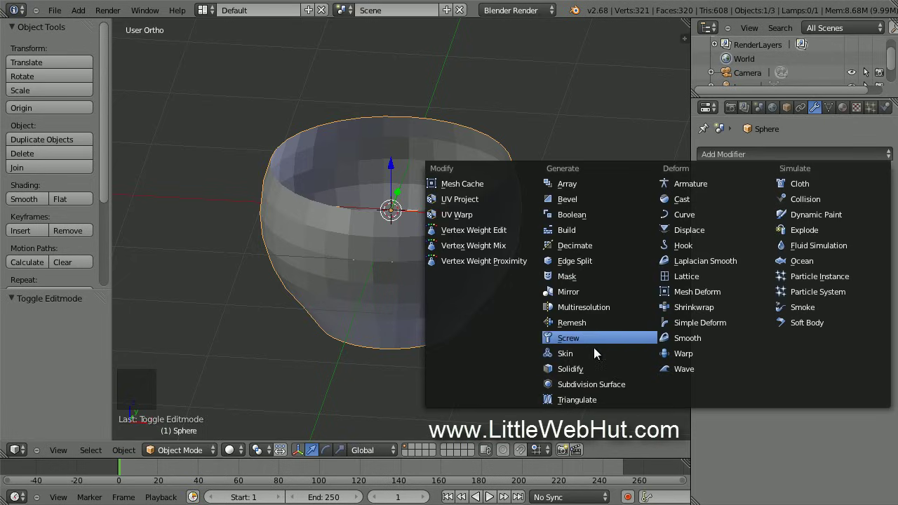
{"action": "left_click", "coordinate": [591, 367]}
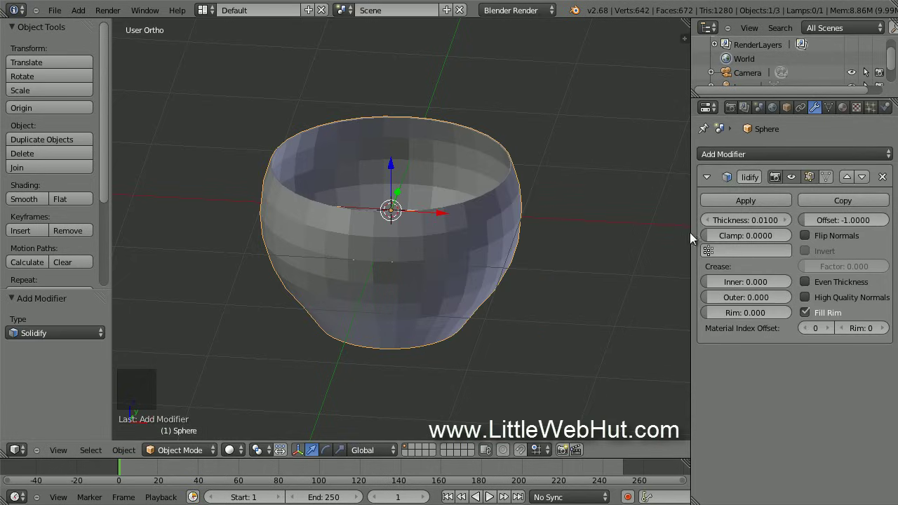
{"action": "left_click", "coordinate": [739, 218]}
{"action": "key", "text": "BackSpace"}
{"action": "type", "text": ".07"}
{"action": "key", "text": "Return"}
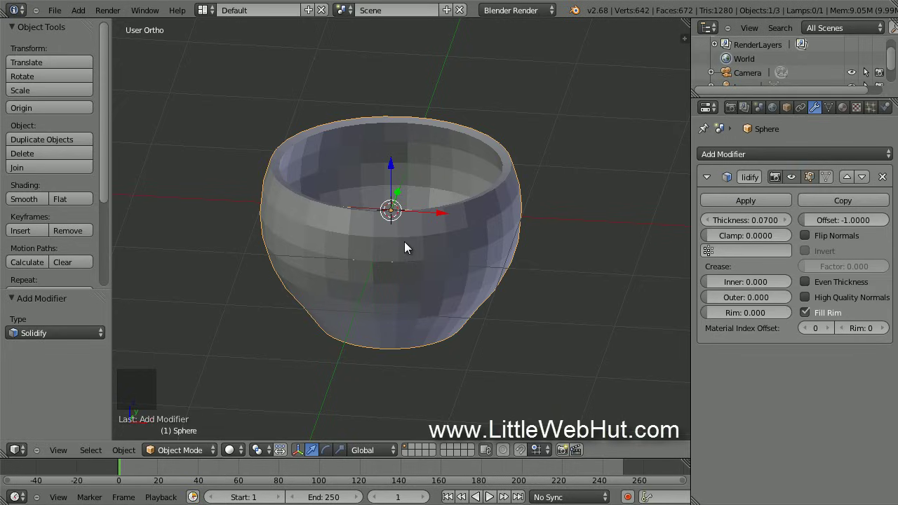
Add a Subdivision Surface modifier with 2 view subdivisions to the bowl and give it smooth shading
{"action": "left_click", "coordinate": [753, 155]}
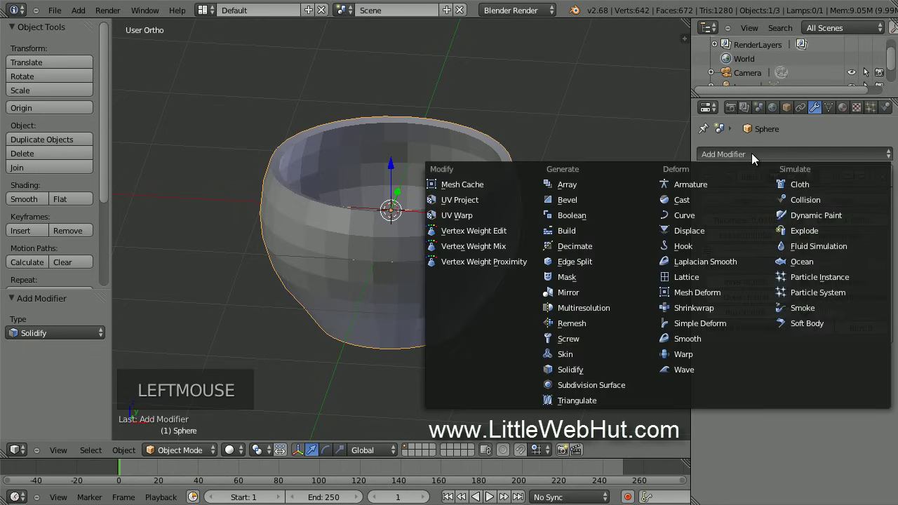
{"action": "left_click", "coordinate": [636, 383]}
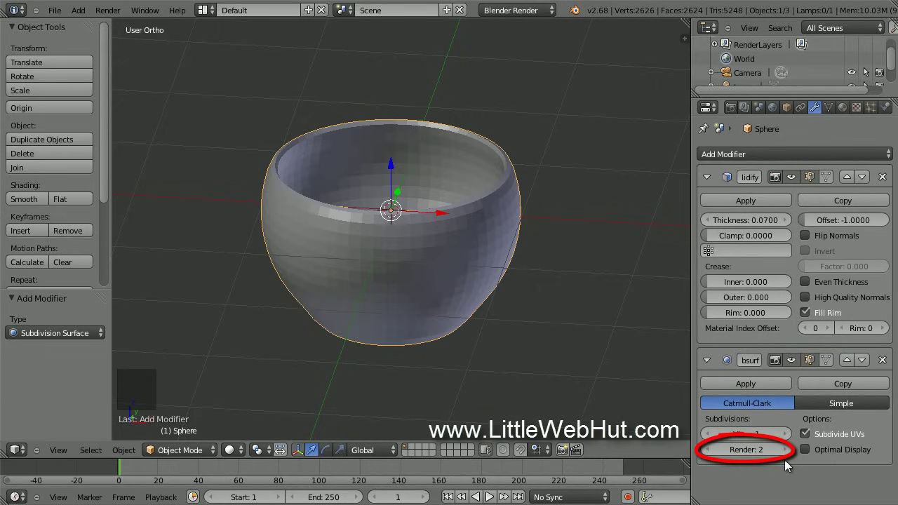
{"action": "left_click", "coordinate": [784, 433]}
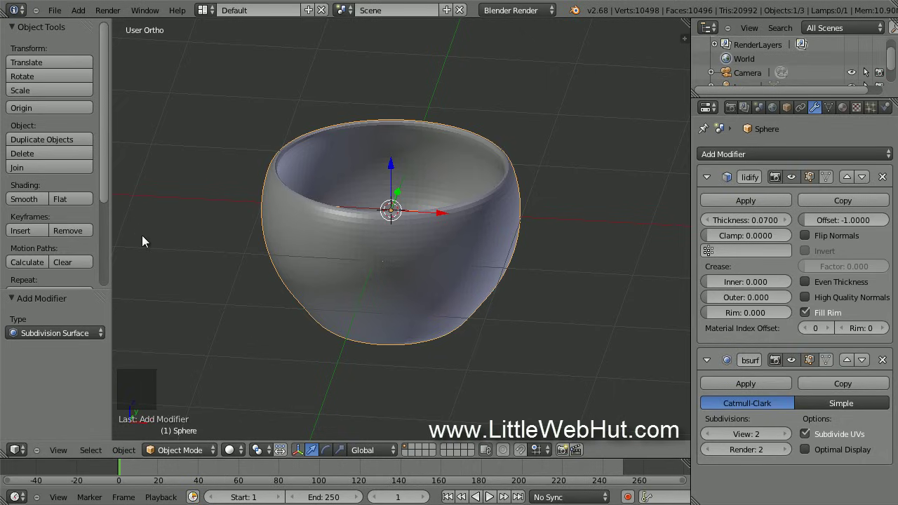
{"action": "left_click", "coordinate": [35, 197]}
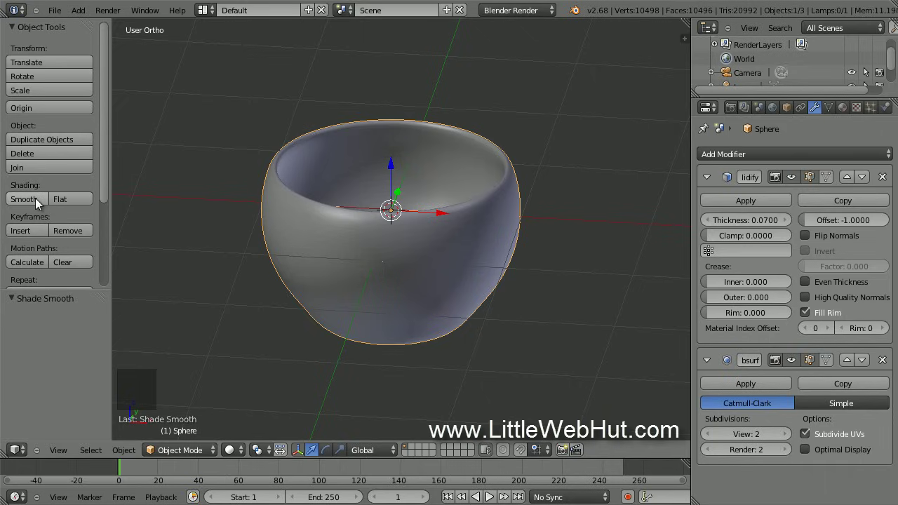
Create a new material for the bowl and switch the render engine to Cycles Render
{"action": "left_click", "coordinate": [842, 108]}
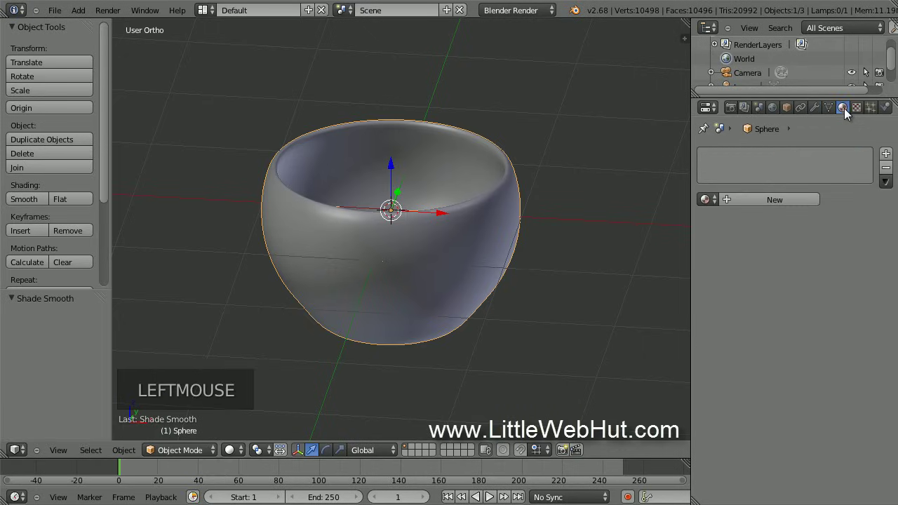
{"action": "left_click", "coordinate": [756, 200]}
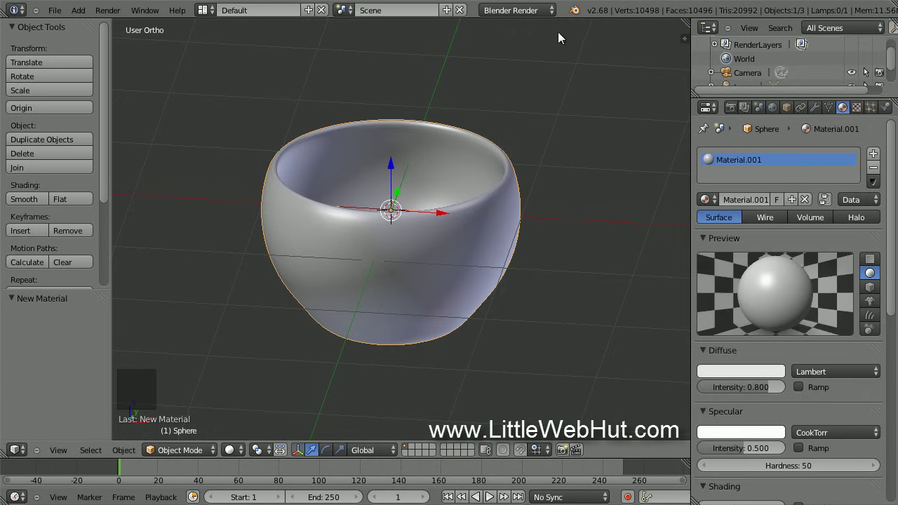
{"action": "left_click", "coordinate": [551, 12]}
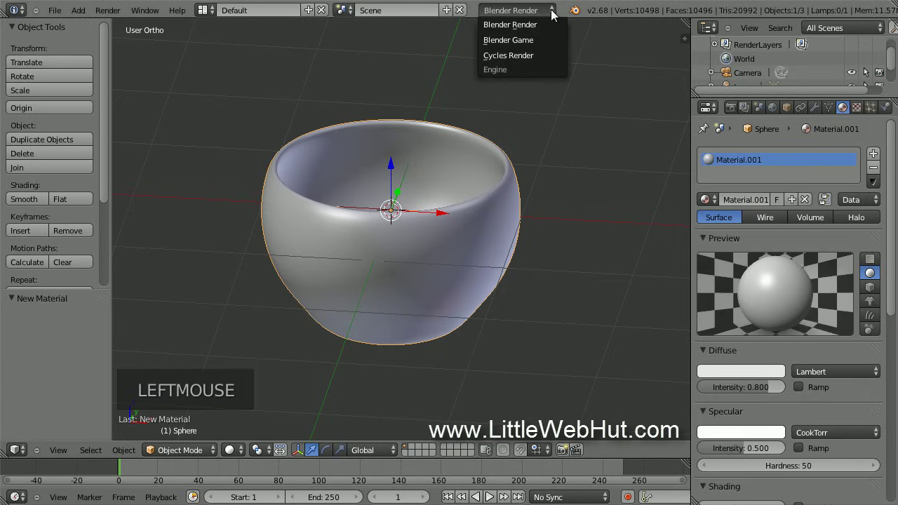
{"action": "left_click", "coordinate": [550, 54]}
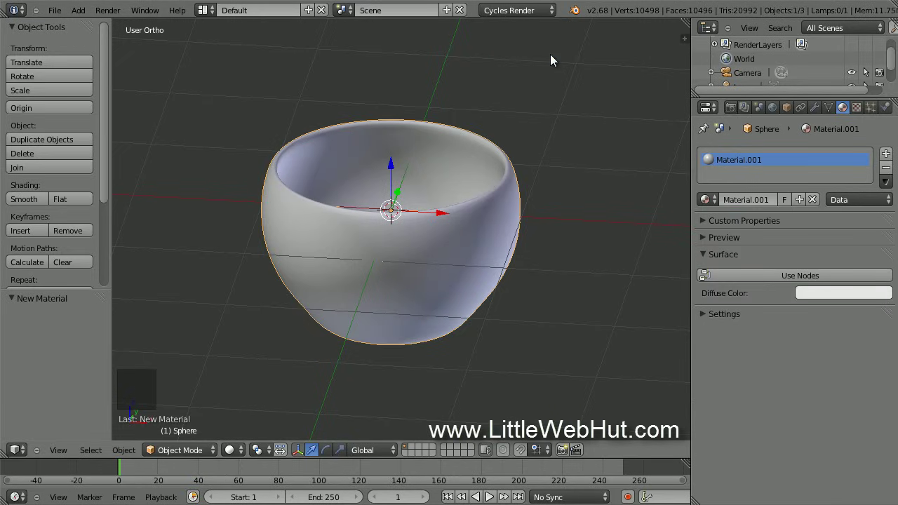
Enable nodes for the bowl's material and set its surface shader to Glass BSDF
{"action": "left_click", "coordinate": [751, 276]}
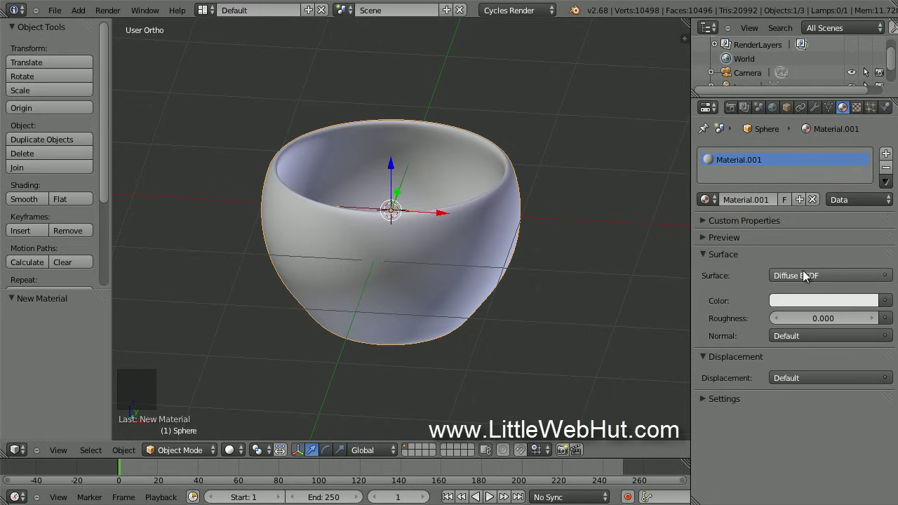
{"action": "left_click", "coordinate": [825, 273]}
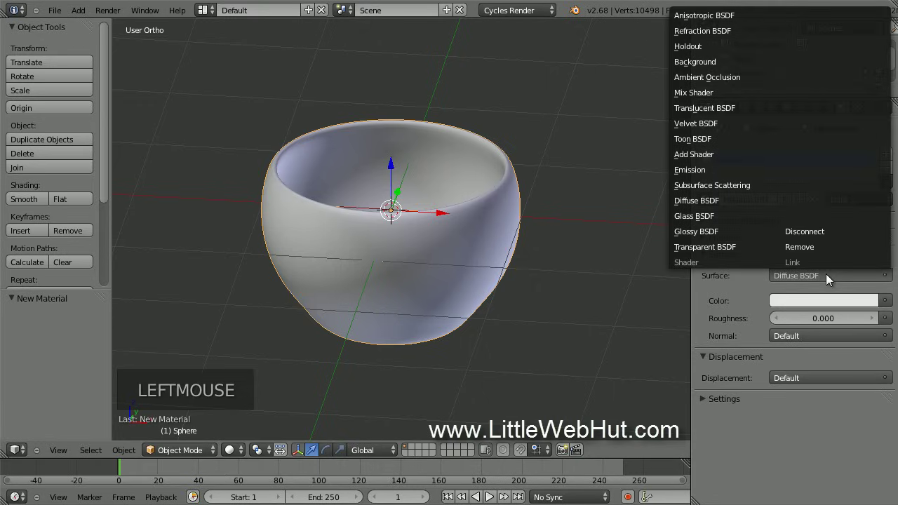
{"action": "left_click", "coordinate": [728, 216]}
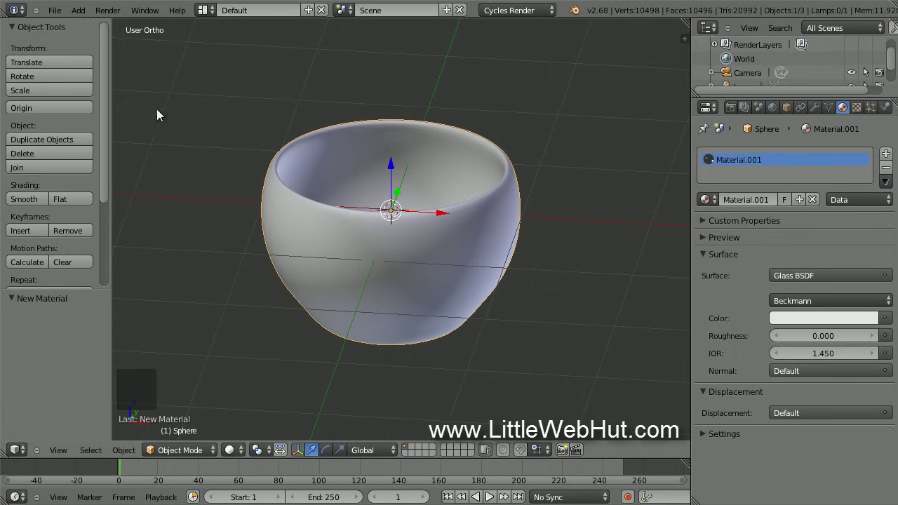
Add a plane mesh at the 3D cursor and scale it by a factor of 5
{"action": "left_click", "coordinate": [78, 10]}
{"action": "mouse_move", "coordinate": [116, 27]}
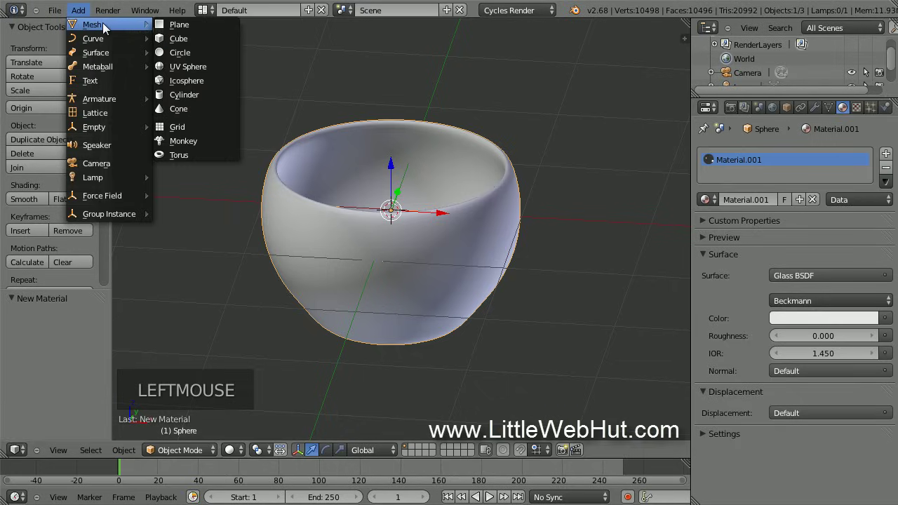
{"action": "left_click", "coordinate": [211, 28]}
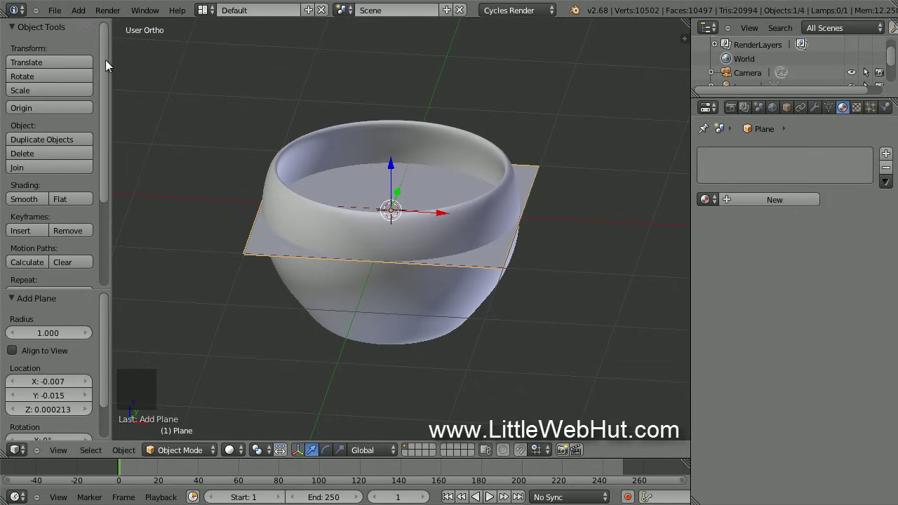
{"action": "left_click", "coordinate": [68, 91]}
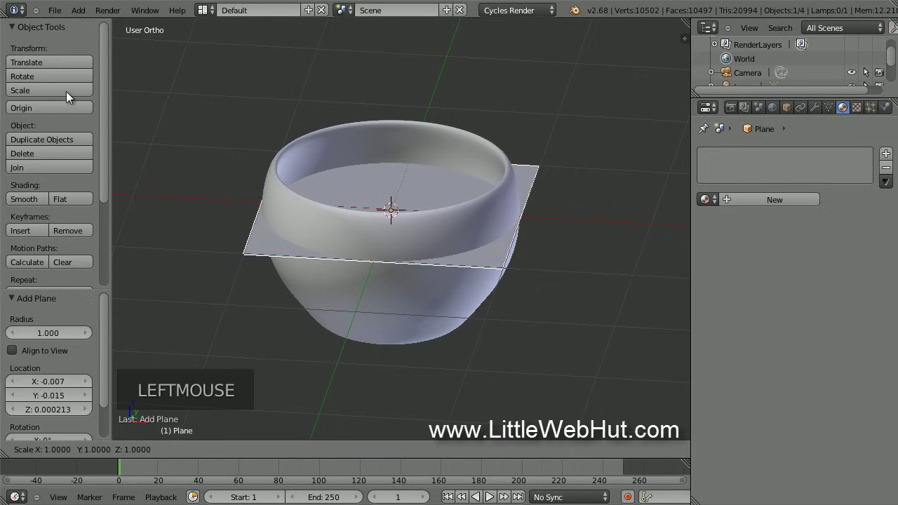
{"action": "key", "text": "5"}
{"action": "left_click", "coordinate": [143, 102]}
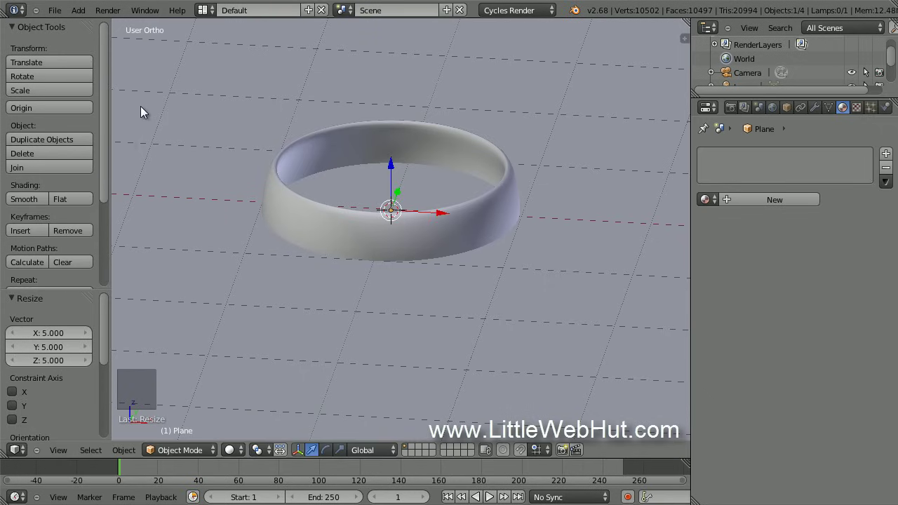
In front view, move the ground plane down about 0.928 along Z to just beneath the bowl's base and give it a new material
{"action": "left_click", "coordinate": [58, 450]}
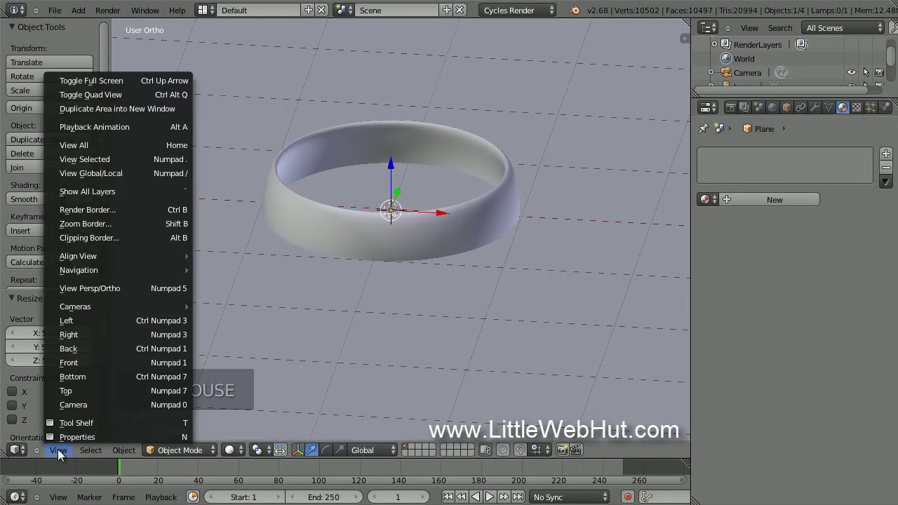
{"action": "left_click", "coordinate": [96, 362]}
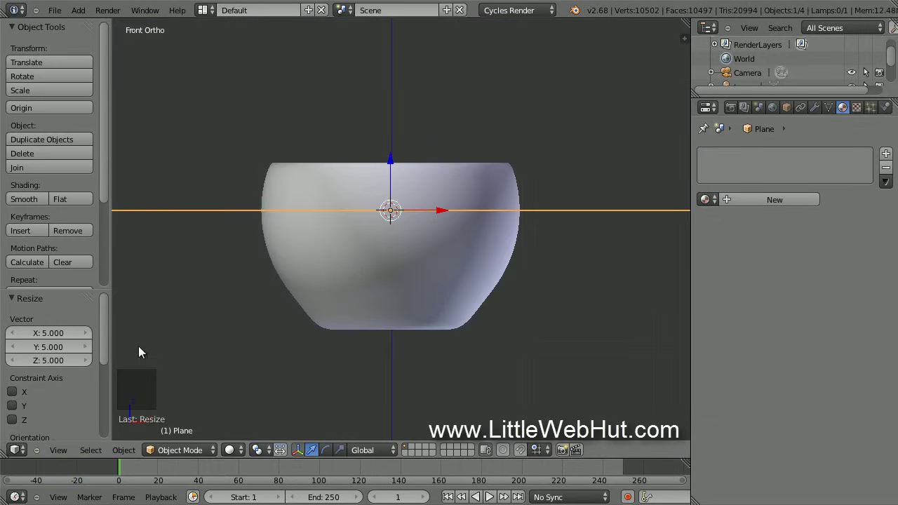
{"action": "left_click_drag", "start_coordinate": [390, 156], "coordinate": [396, 277]}
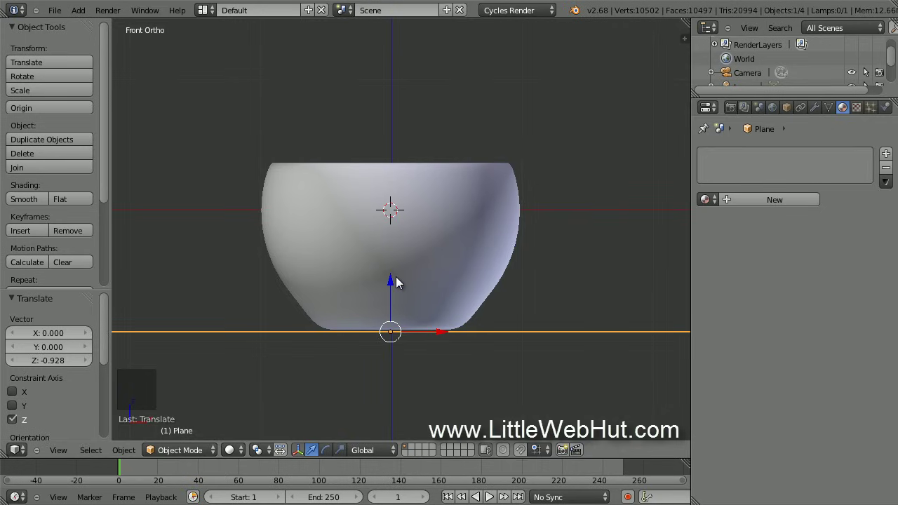
{"action": "left_click", "coordinate": [743, 199]}
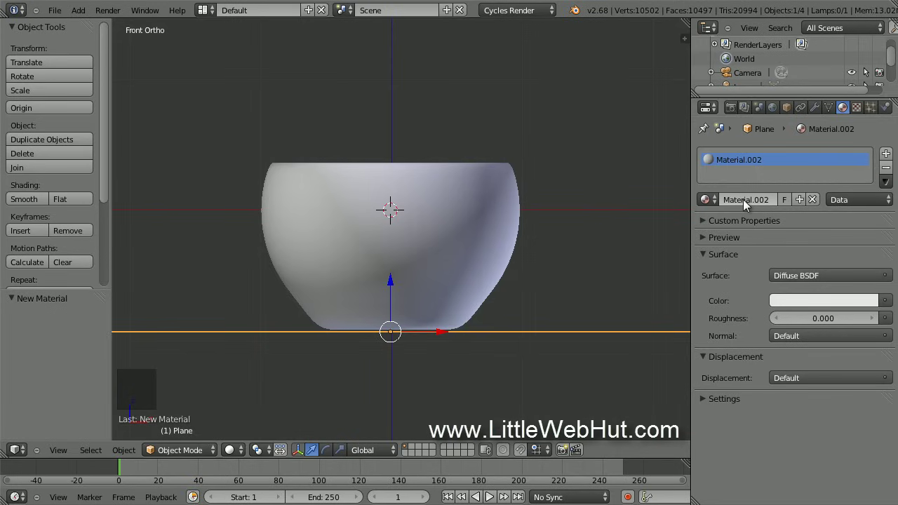
Save the project as cloth.blend in the C:\demo folder
{"action": "left_click", "coordinate": [54, 9]}
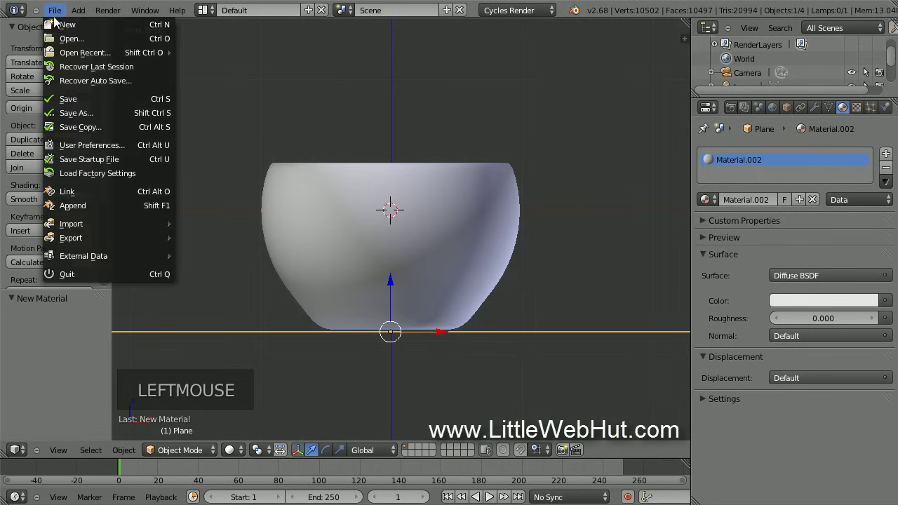
{"action": "left_click", "coordinate": [98, 113]}
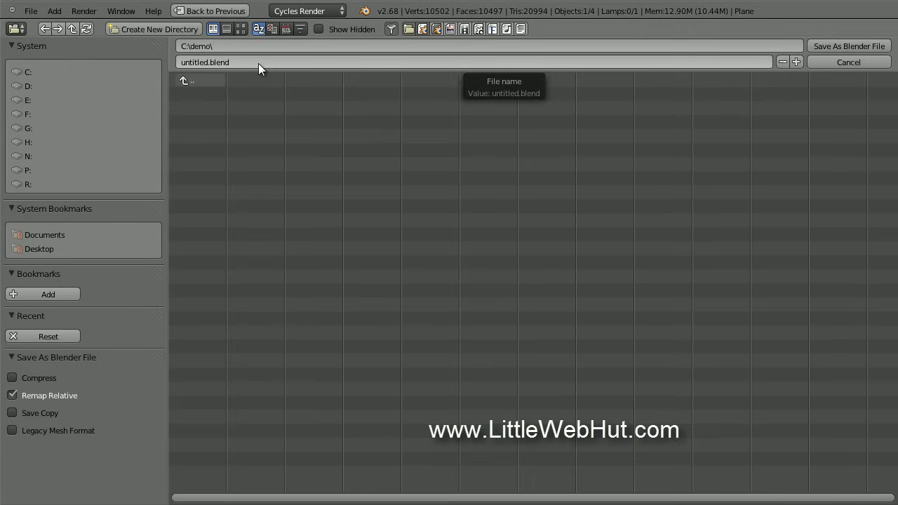
{"action": "left_click", "coordinate": [189, 62]}
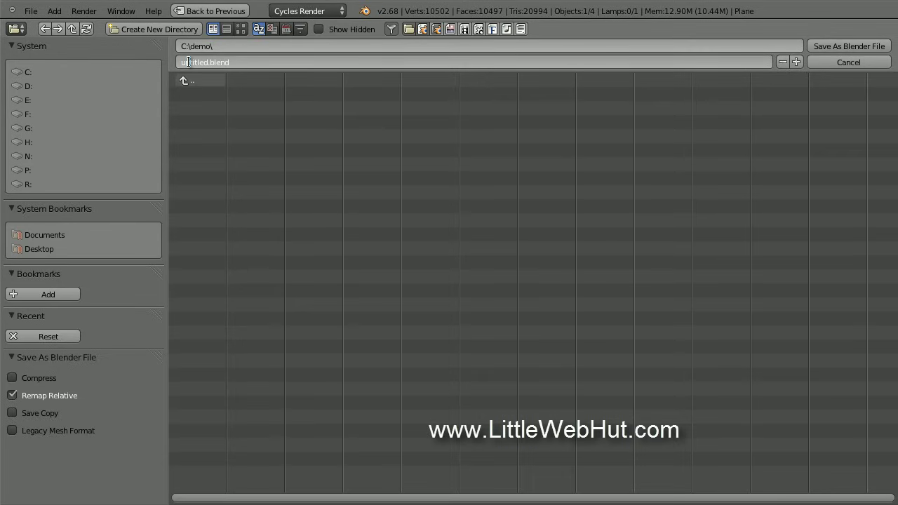
{"action": "double_click", "coordinate": [189, 62]}
{"action": "type", "text": "cloth"}
{"action": "key", "text": "Return"}
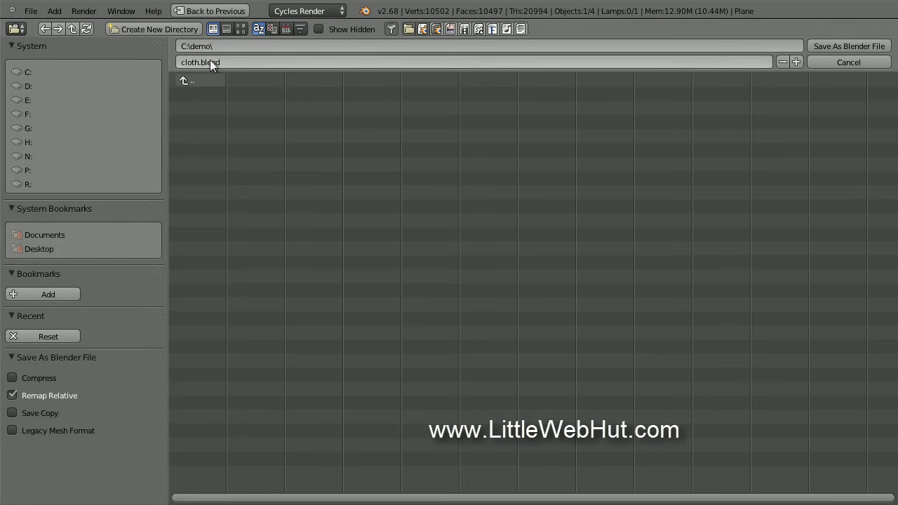
{"action": "left_click", "coordinate": [836, 44]}
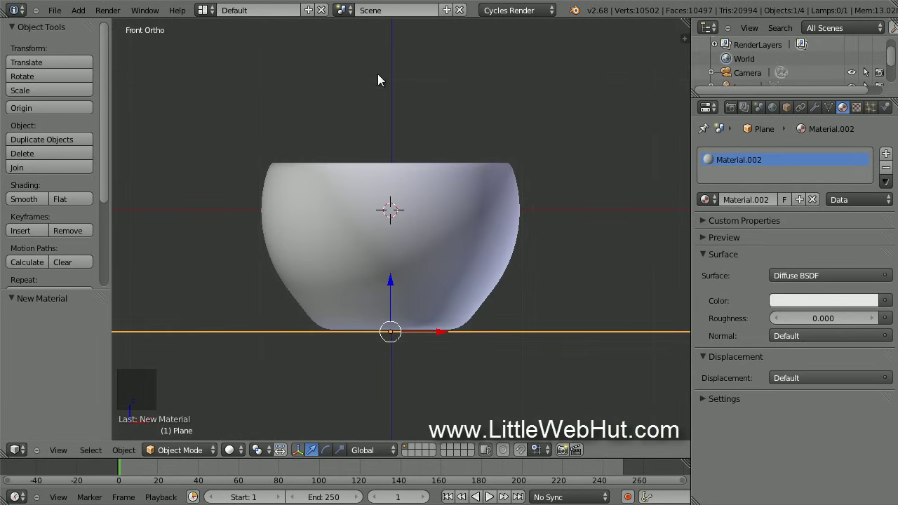
Add a second plane mesh at the 3D cursor for the cloth and scale it by a factor of 3
{"action": "left_click", "coordinate": [77, 10]}
{"action": "mouse_move", "coordinate": [91, 24]}
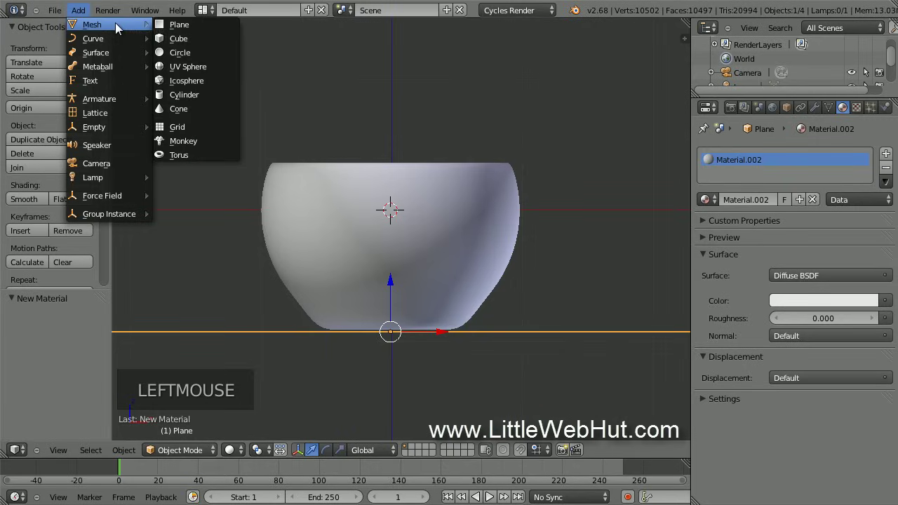
{"action": "left_click", "coordinate": [210, 32]}
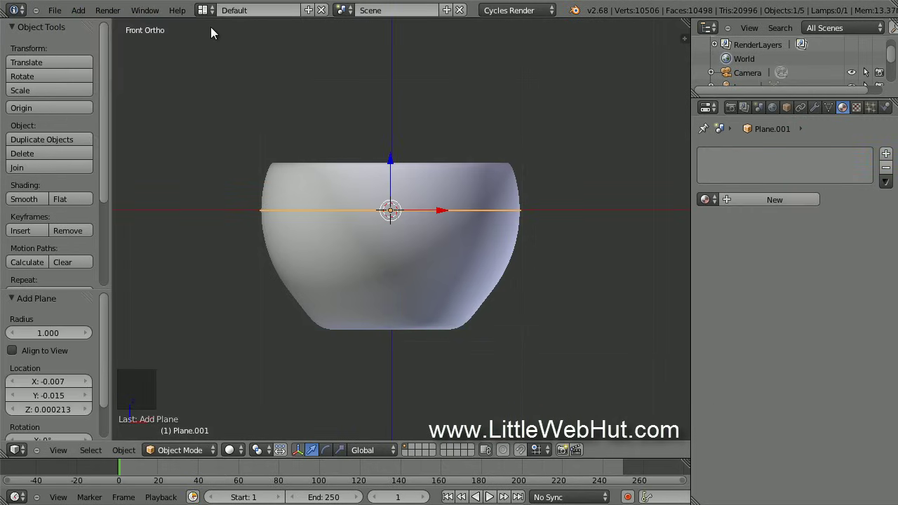
{"action": "left_click", "coordinate": [62, 90]}
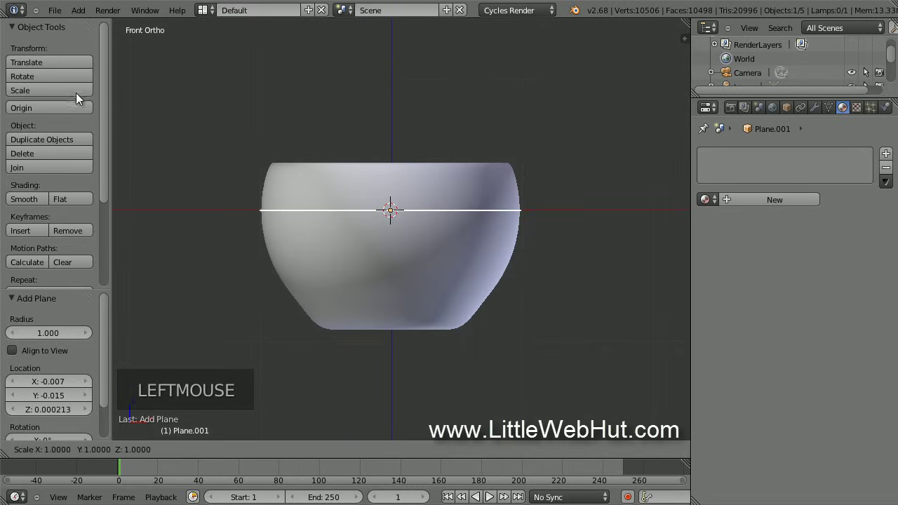
{"action": "key", "text": "3"}
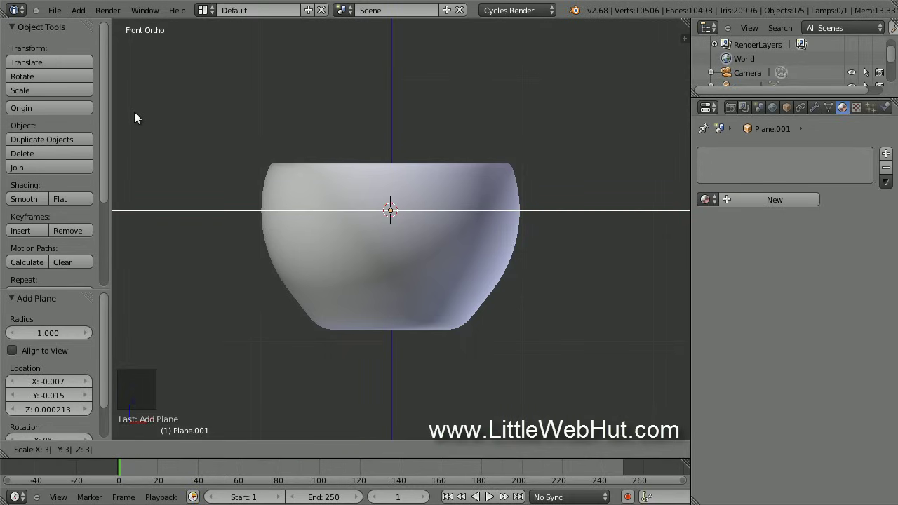
{"action": "key", "text": "Return"}
Rotate the cloth plane 45 degrees about the global Z axis
{"action": "middle_click_drag", "start_coordinate": [218, 112], "coordinate": [198, 143]}
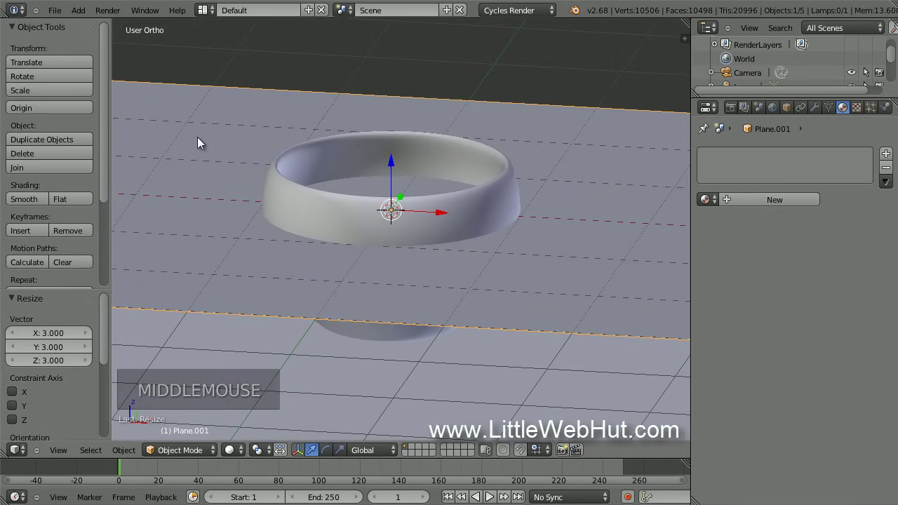
{"action": "scroll", "coordinate": [198, 139], "scroll_direction": "down", "scroll_amount": 5}
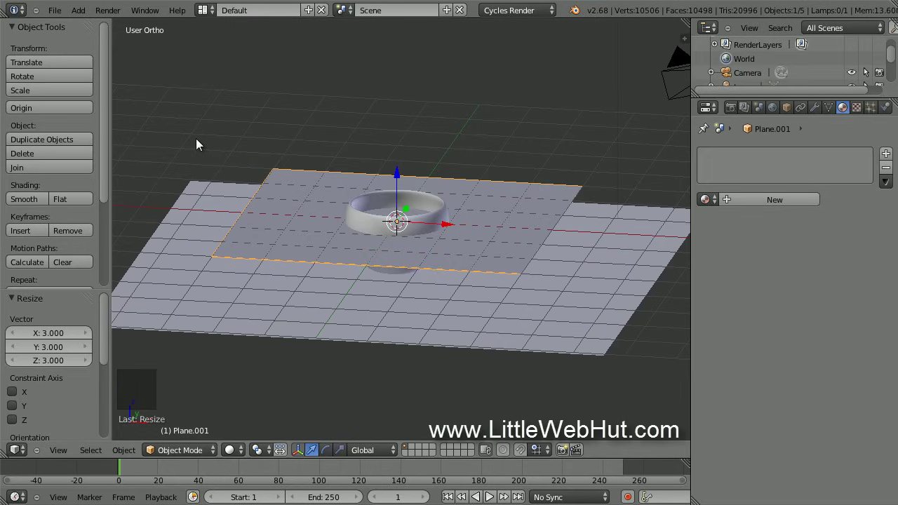
{"action": "left_click", "coordinate": [63, 78]}
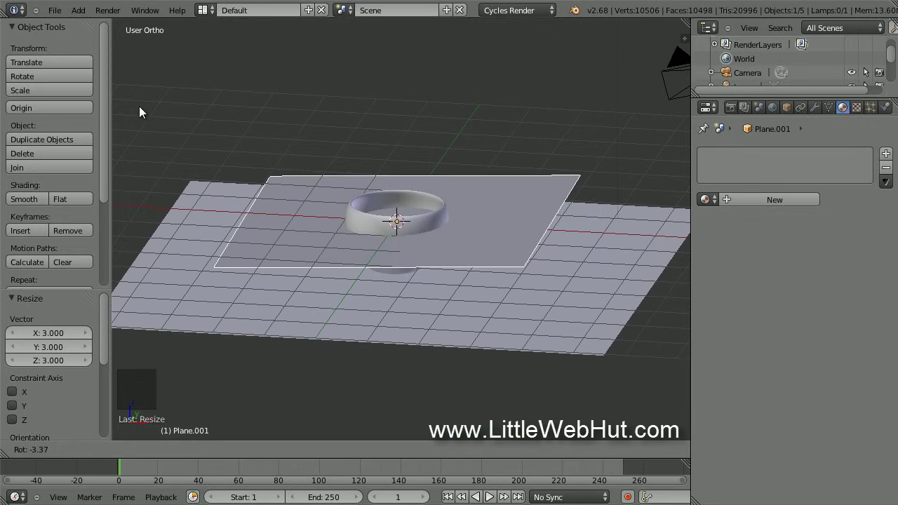
{"action": "type", "text": "z"}
{"action": "type", "text": "45"}
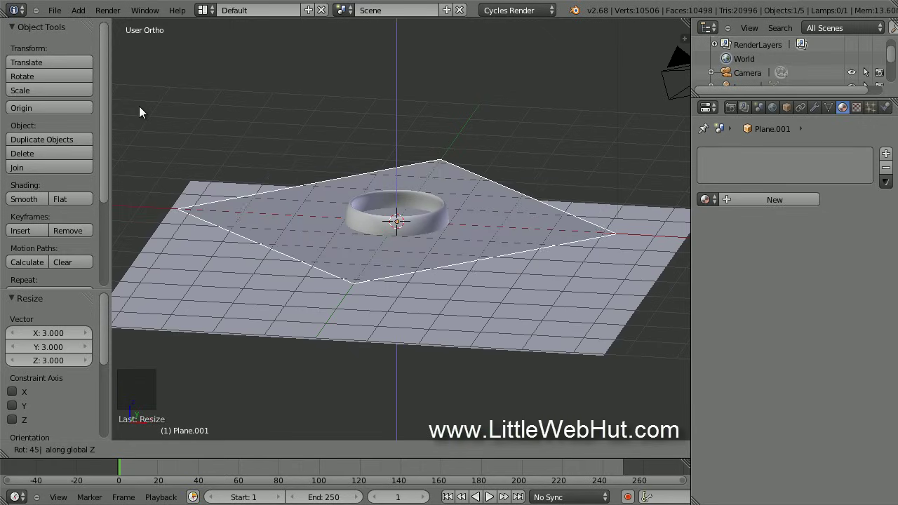
{"action": "key", "text": "Return"}
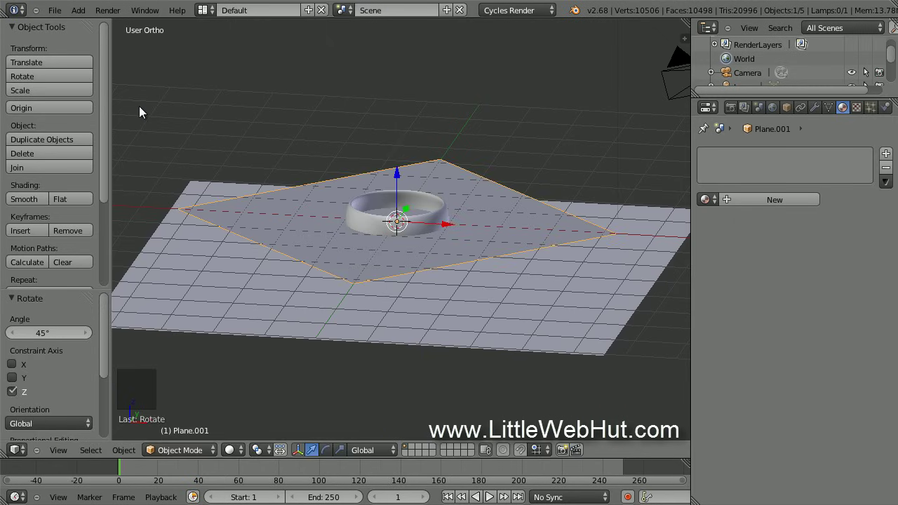
Tilt the cloth plane 70 degrees about the global X axis
{"action": "left_click", "coordinate": [55, 76]}
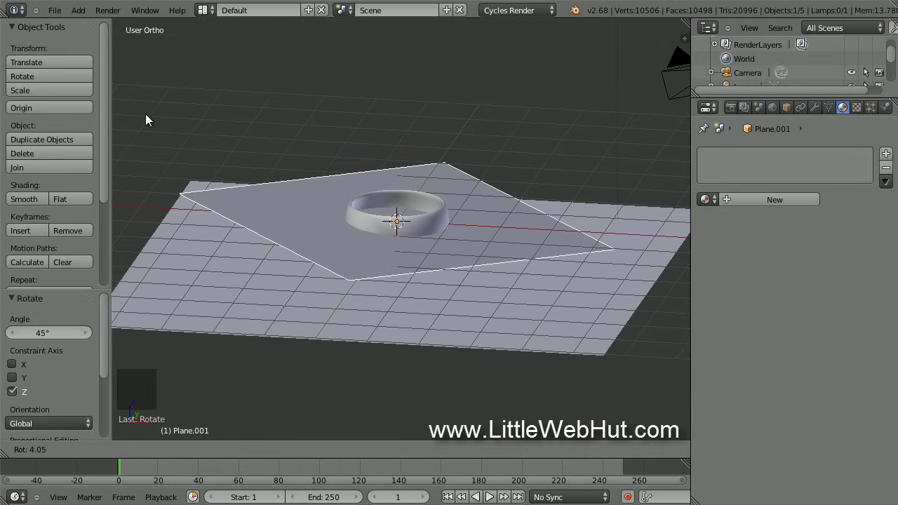
{"action": "key", "text": "x"}
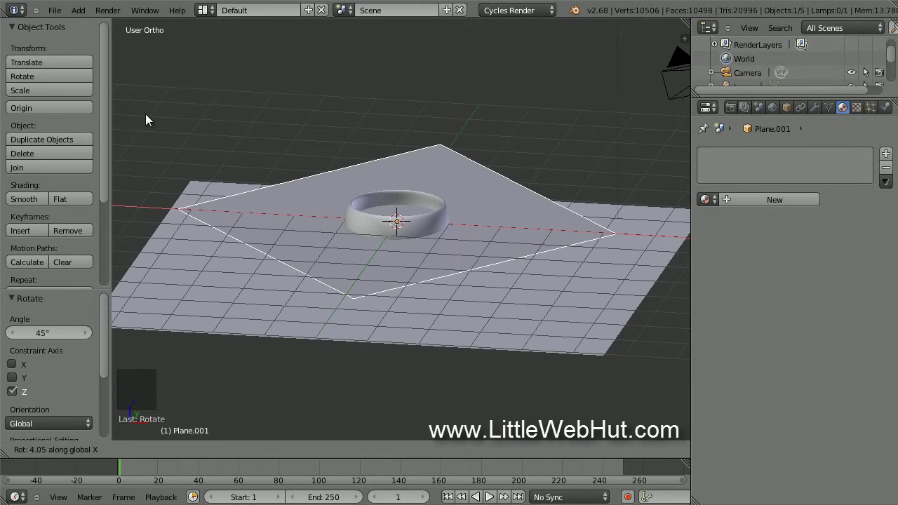
{"action": "type", "text": "70"}
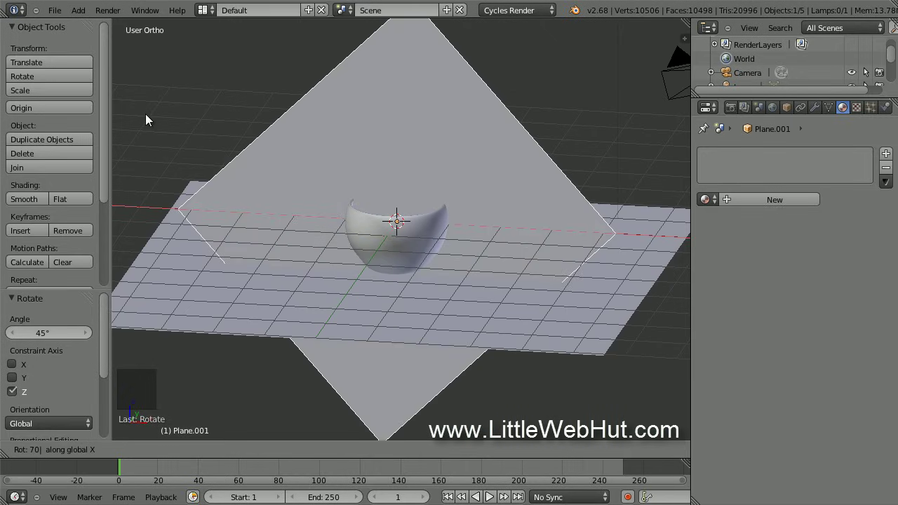
{"action": "key", "text": "Return"}
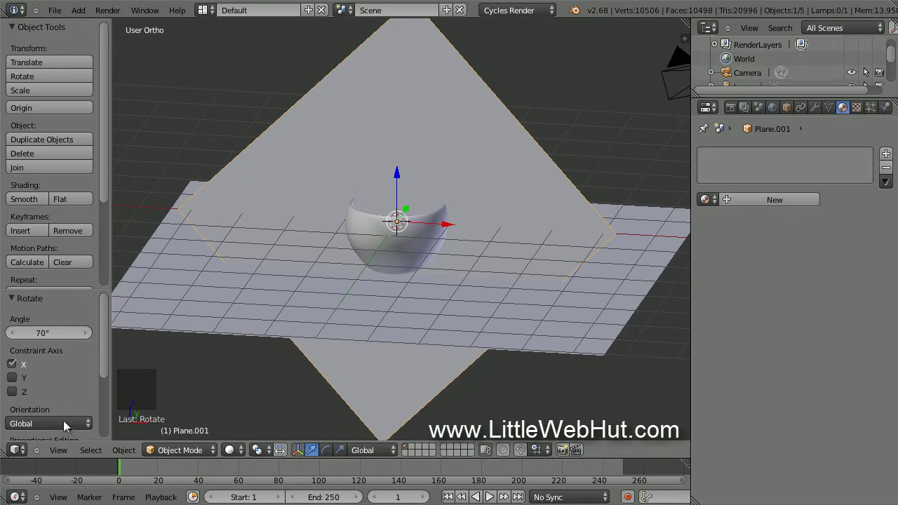
In front view, raise the cloth plane about 4.419 along Z so its lowest corner sits just above the bowl's rim
{"action": "left_click", "coordinate": [62, 453]}
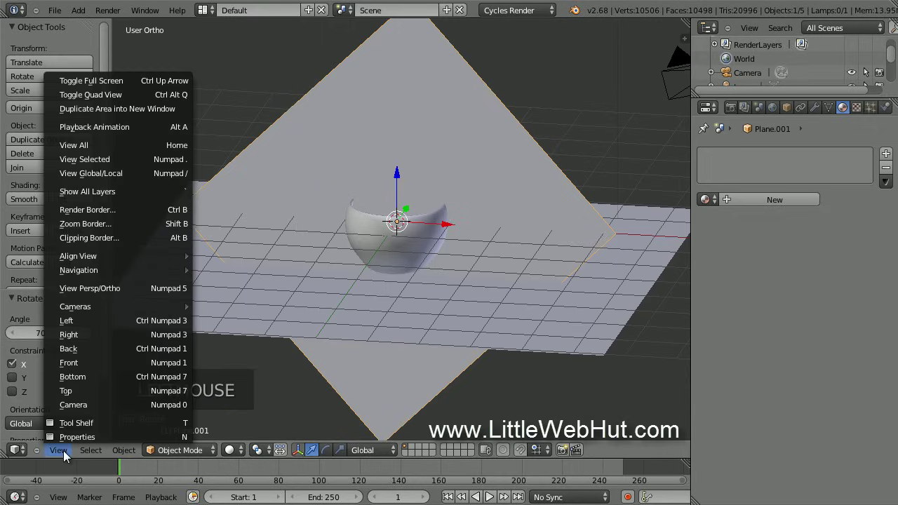
{"action": "left_click", "coordinate": [102, 362]}
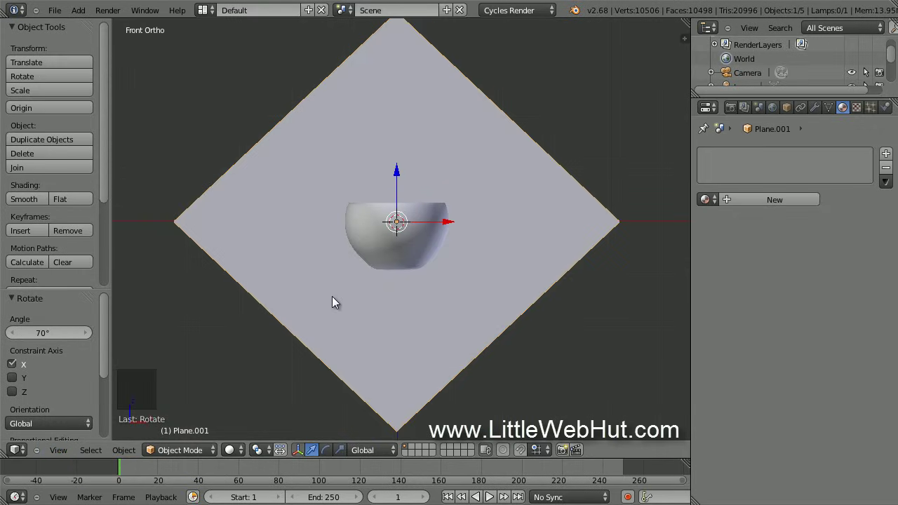
{"action": "middle_click_drag", "start_coordinate": [333, 303], "coordinate": [330, 442], "text": "shift"}
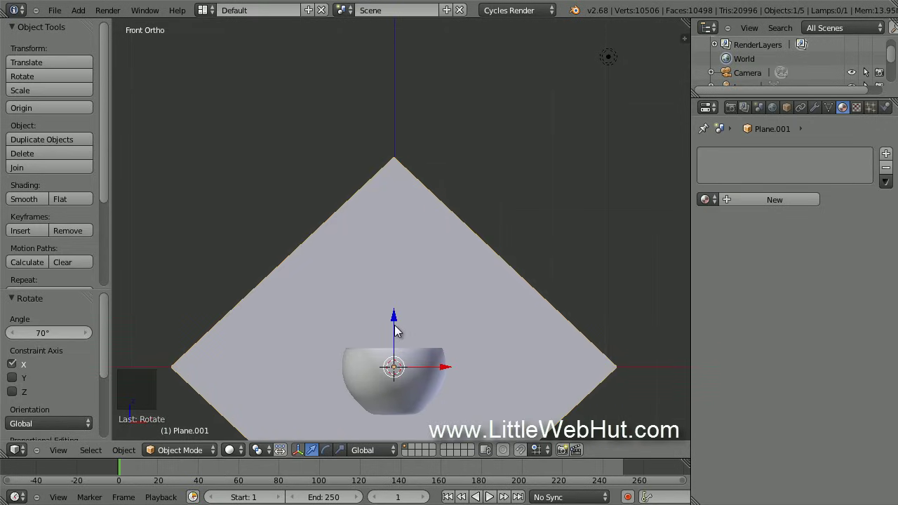
{"action": "left_click_drag", "start_coordinate": [394, 324], "coordinate": [373, 86]}
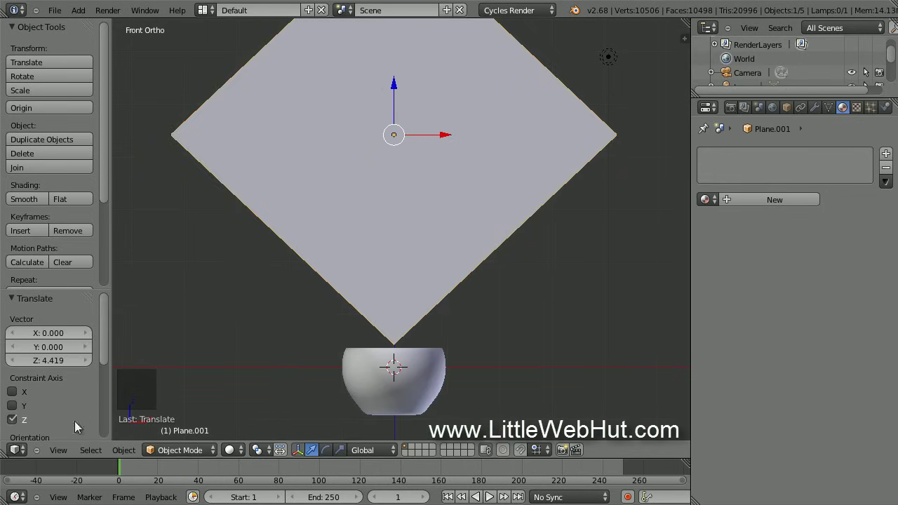
In right view, shift the cloth plane about 0.748 along Y so its lower corner is over the bowl's opening
{"action": "left_click", "coordinate": [61, 455]}
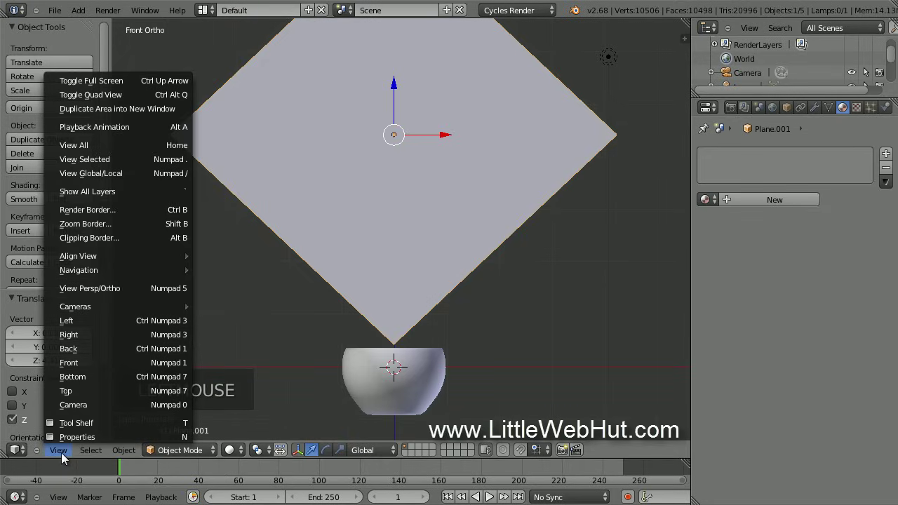
{"action": "left_click", "coordinate": [90, 334]}
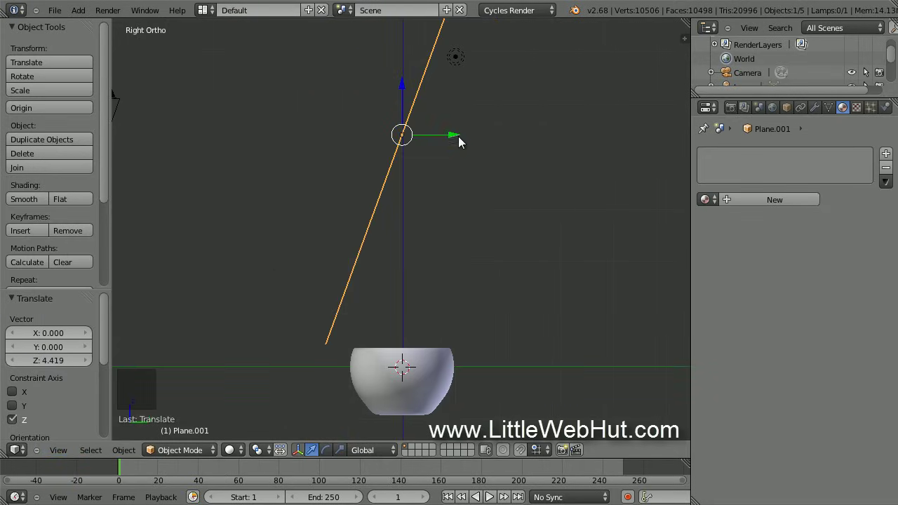
{"action": "left_click_drag", "start_coordinate": [454, 136], "coordinate": [491, 136]}
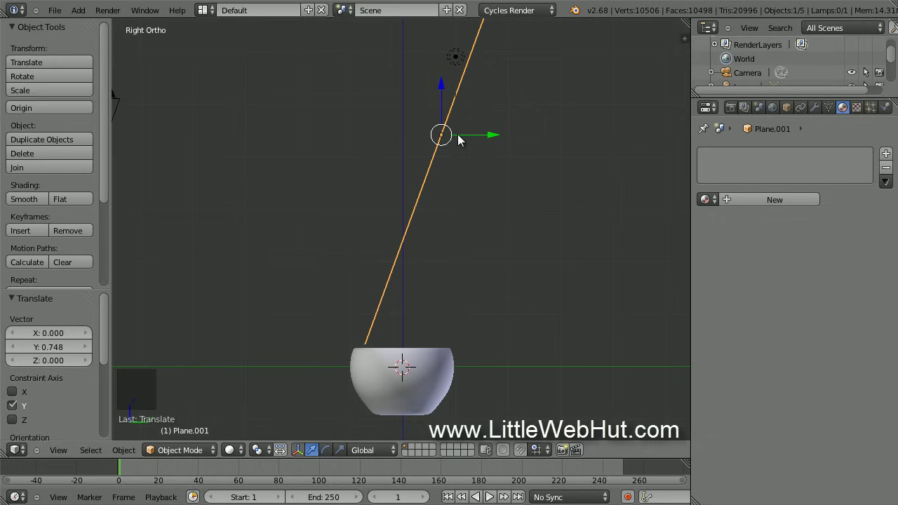
Create a new material for the cloth plane with a Glossy BSDF surface shader and a roughness of 1
{"action": "middle_click_drag", "start_coordinate": [471, 237], "coordinate": [527, 265]}
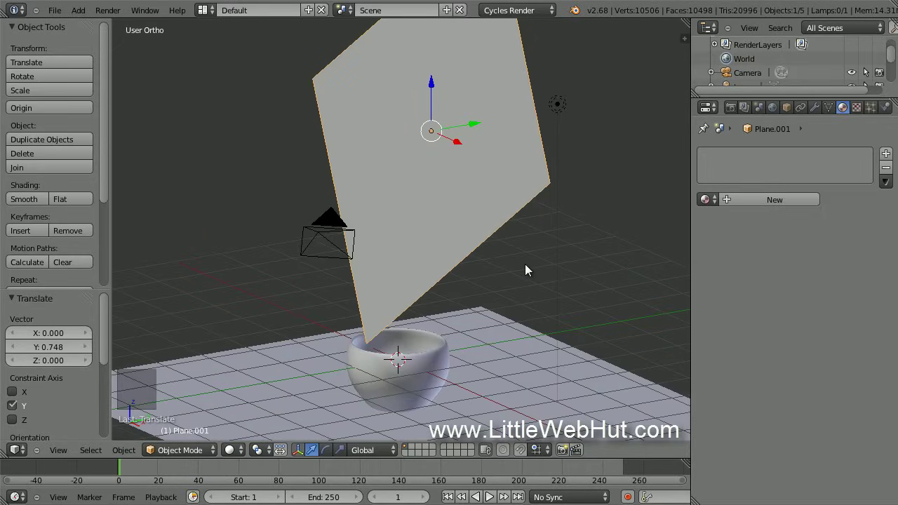
{"action": "left_click", "coordinate": [750, 202]}
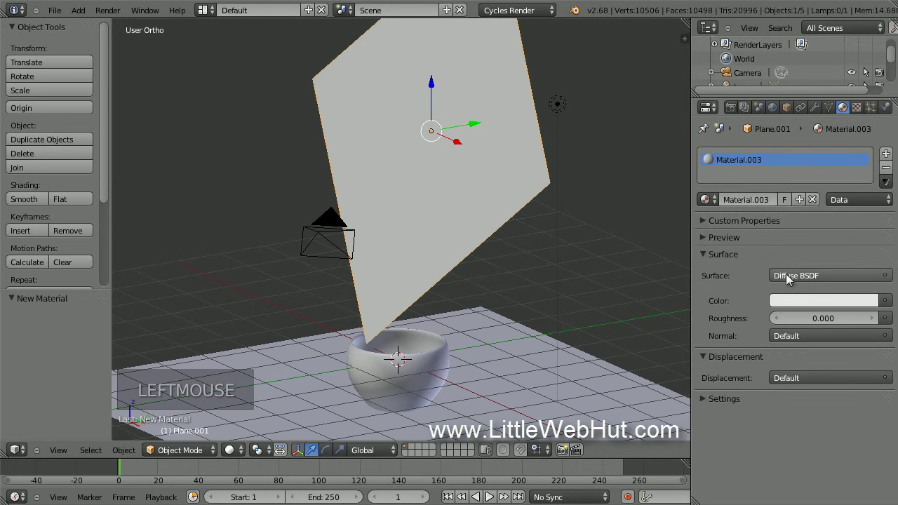
{"action": "left_click", "coordinate": [831, 273]}
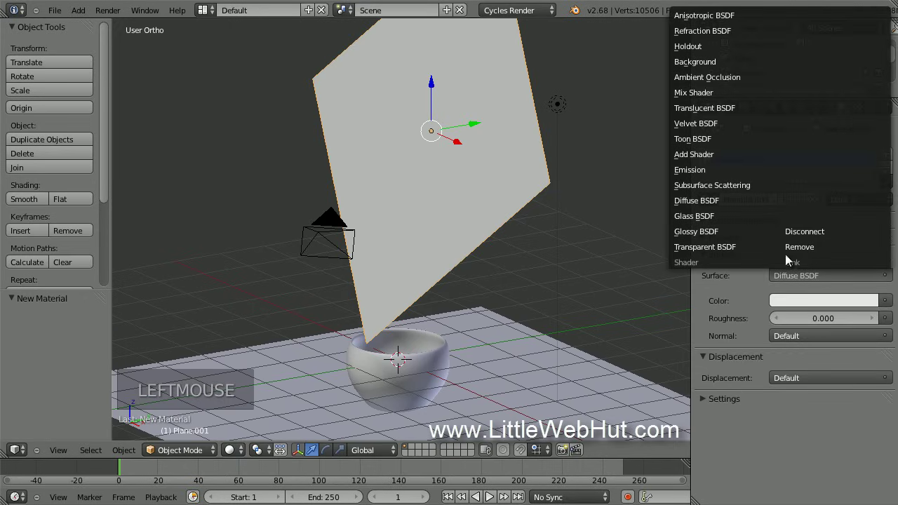
{"action": "left_click", "coordinate": [729, 230]}
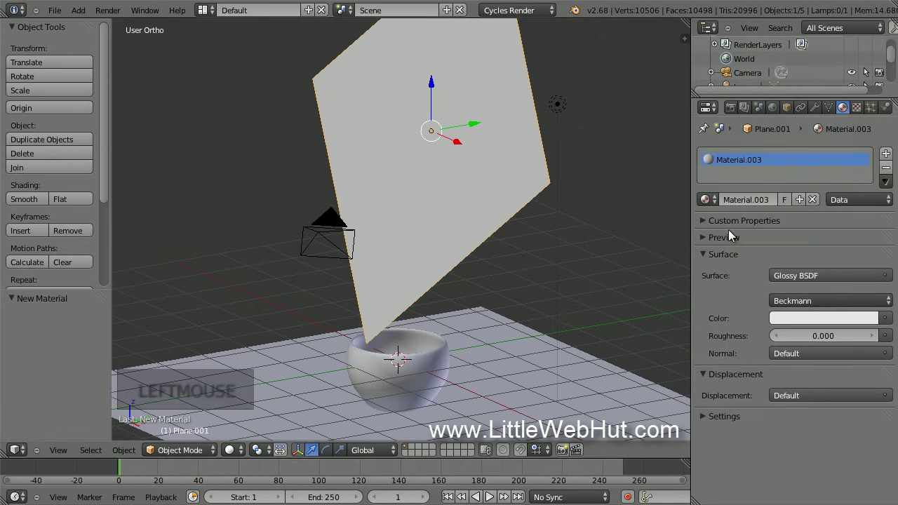
{"action": "left_click", "coordinate": [825, 335]}
{"action": "type", "text": "1"}
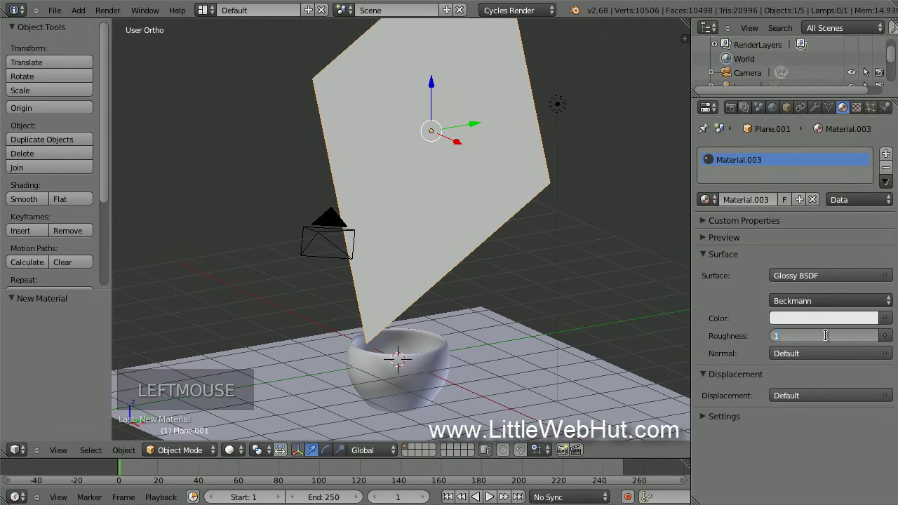
{"action": "key", "text": "Return"}
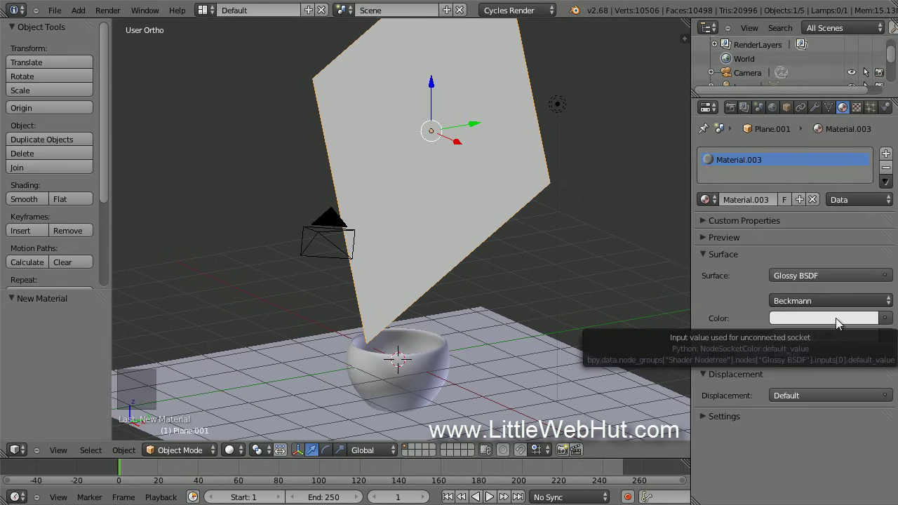
Set the cloth material's glossy color to bright blue and give its viewport color a matching blue
{"action": "left_click", "coordinate": [836, 318]}
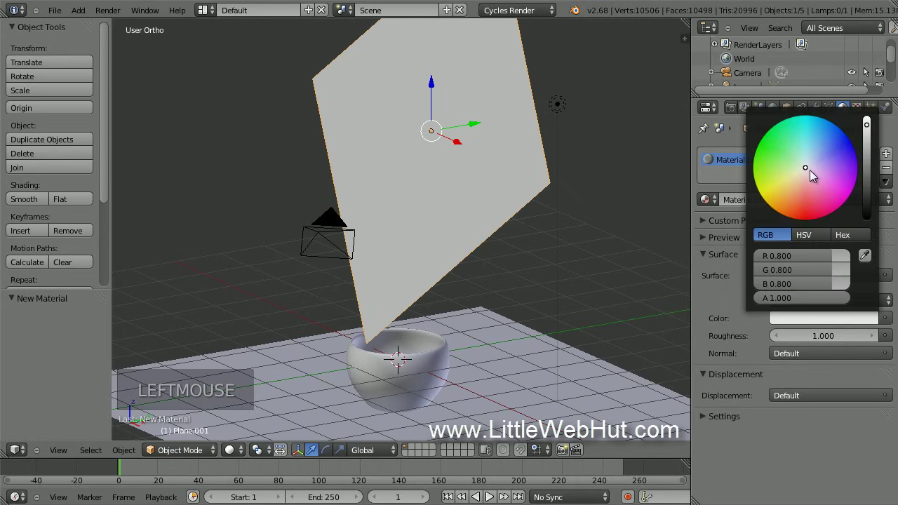
{"action": "left_click_drag", "start_coordinate": [807, 171], "coordinate": [843, 126]}
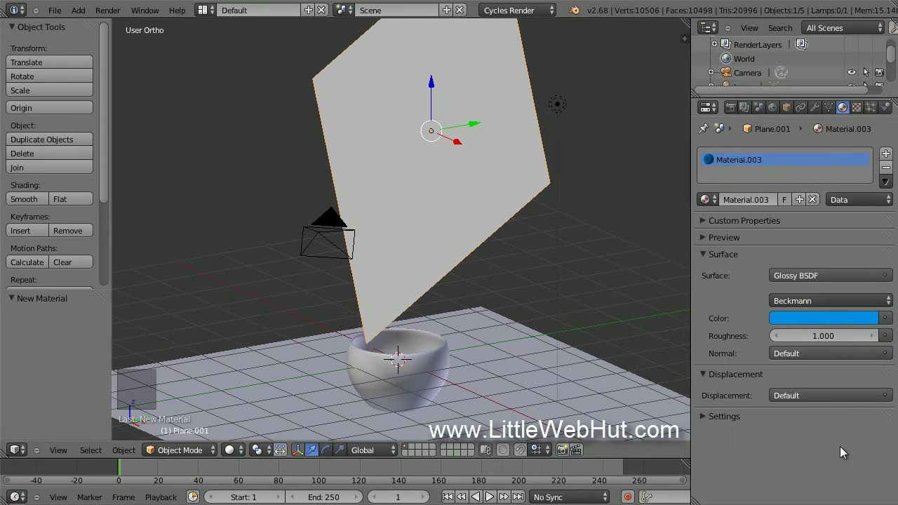
{"action": "left_click", "coordinate": [702, 416]}
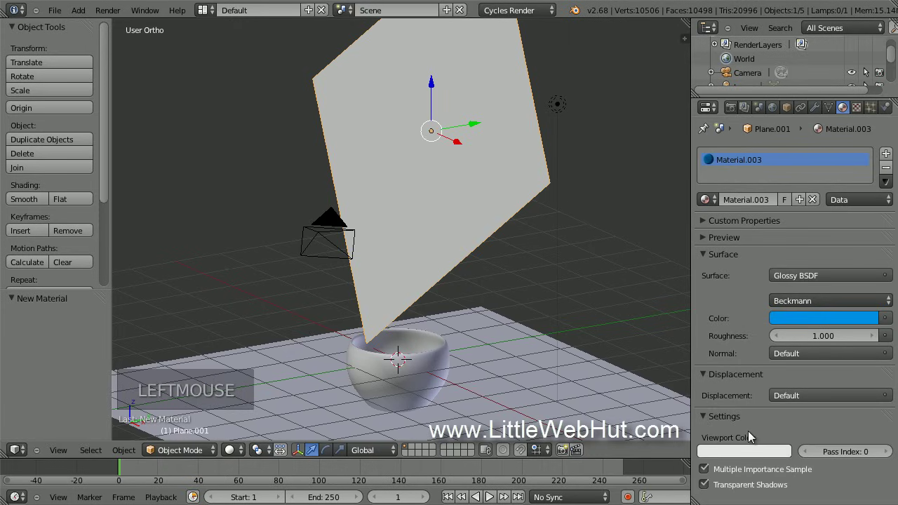
{"action": "left_click", "coordinate": [749, 451]}
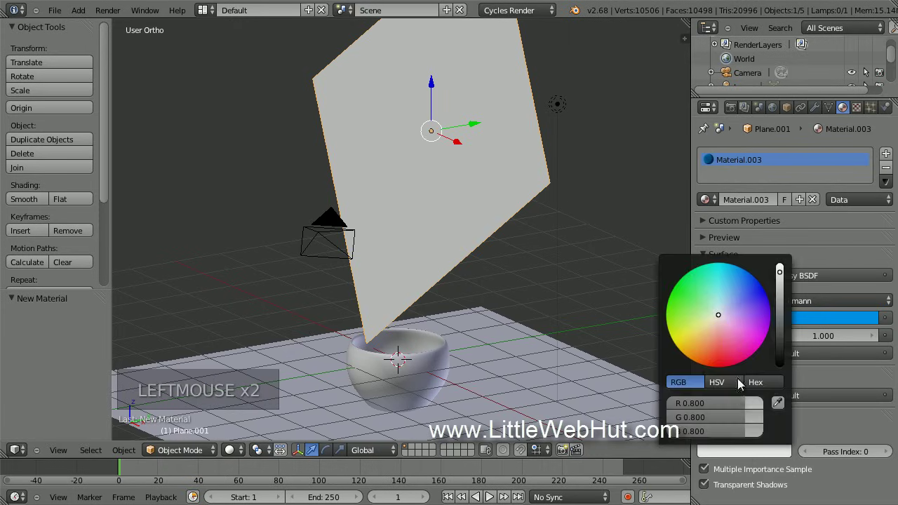
{"action": "left_click_drag", "start_coordinate": [718, 314], "coordinate": [753, 274]}
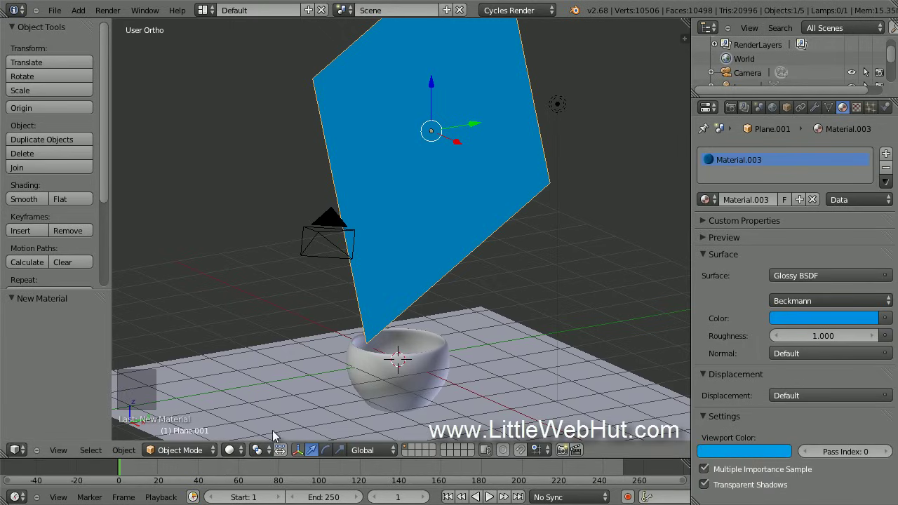
Subdivide the whole cloth plane mesh with 50 cuts in Edit Mode and return to Object Mode
{"action": "left_click", "coordinate": [201, 447]}
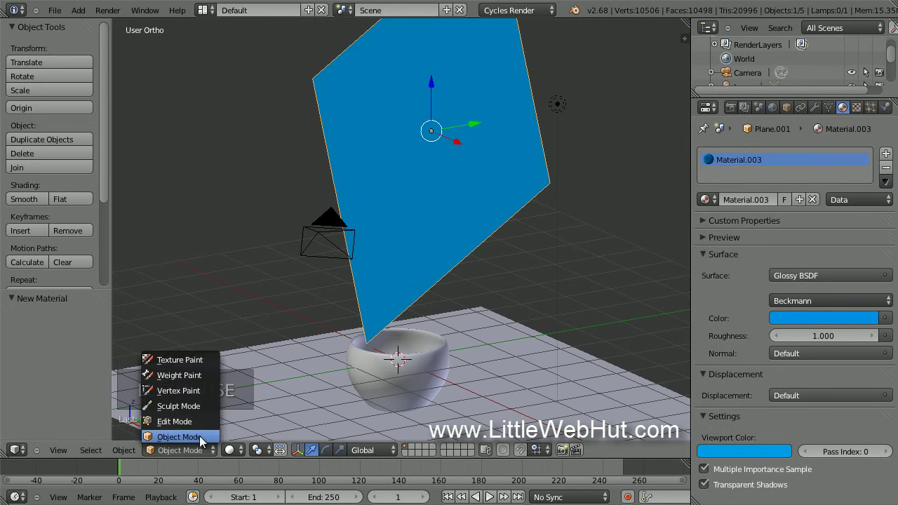
{"action": "left_click", "coordinate": [204, 421]}
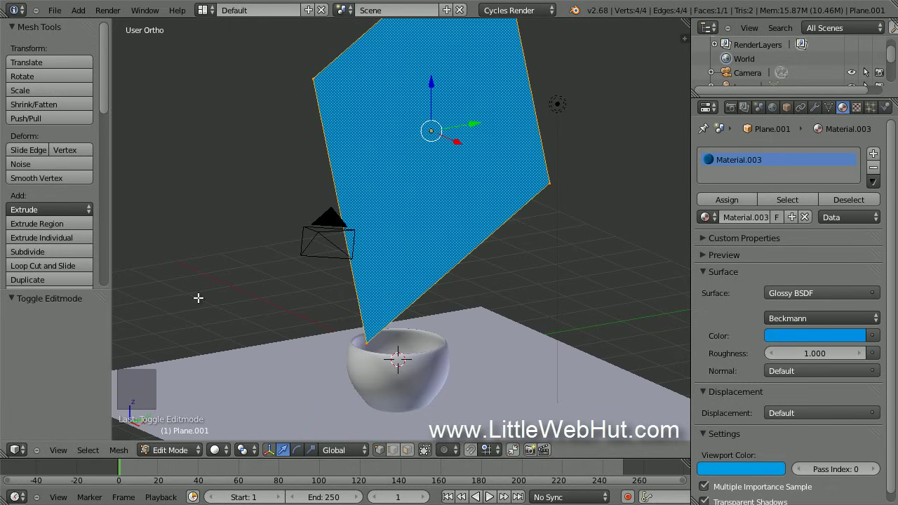
{"action": "key", "text": "a"}
{"action": "key", "text": "a"}
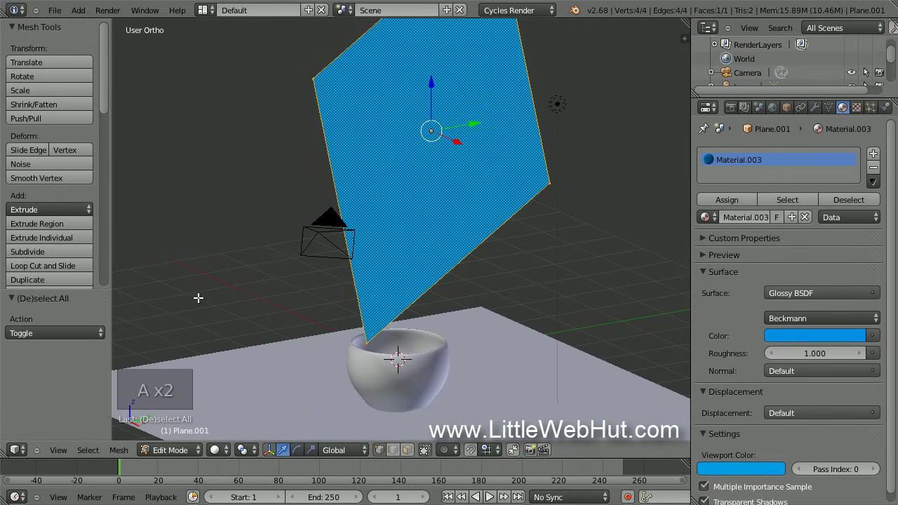
{"action": "left_click", "coordinate": [61, 251]}
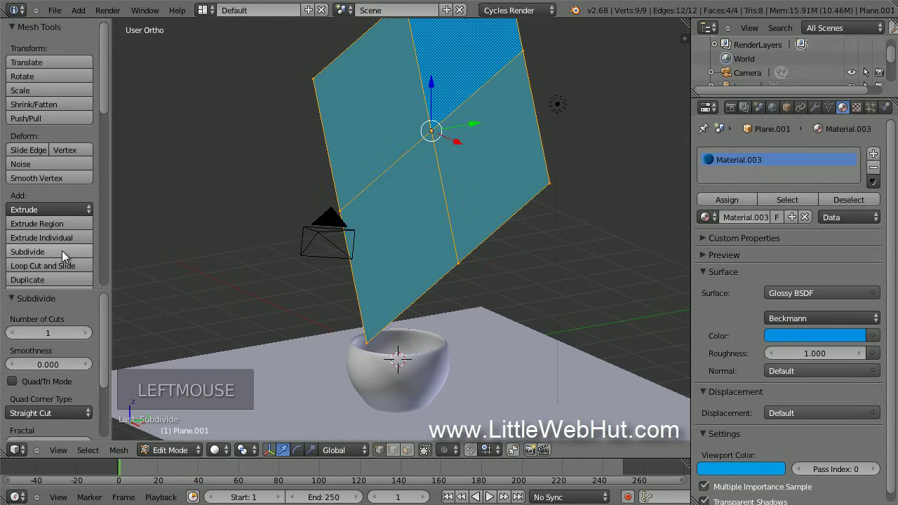
{"action": "left_click", "coordinate": [47, 333]}
{"action": "type", "text": "50"}
{"action": "key", "text": "Return"}
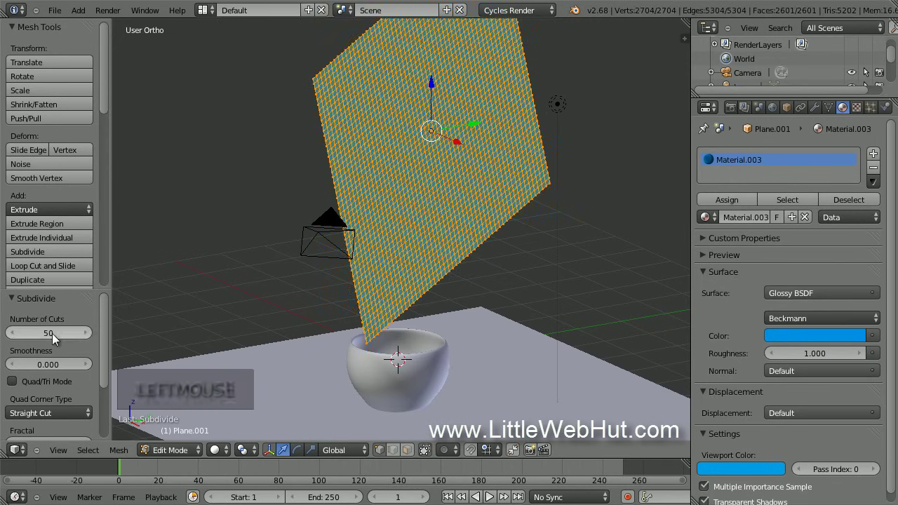
{"action": "left_click", "coordinate": [191, 451]}
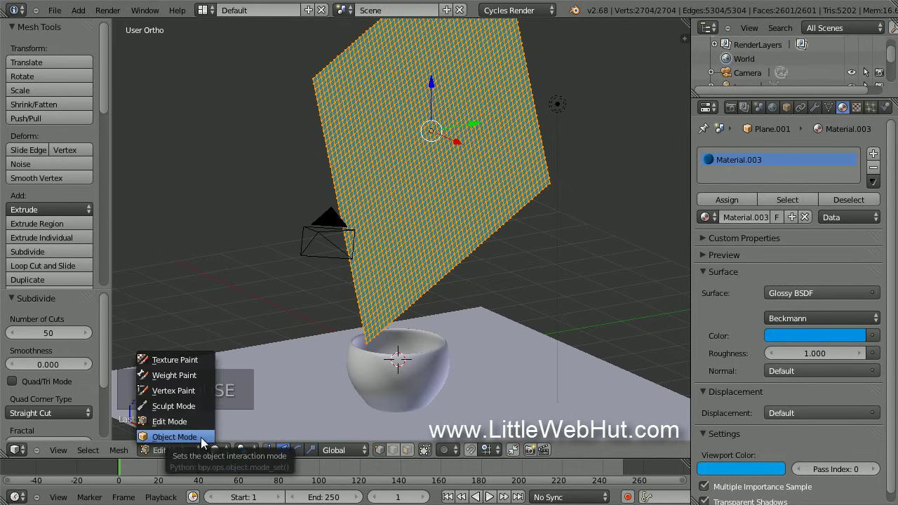
{"action": "left_click", "coordinate": [201, 438]}
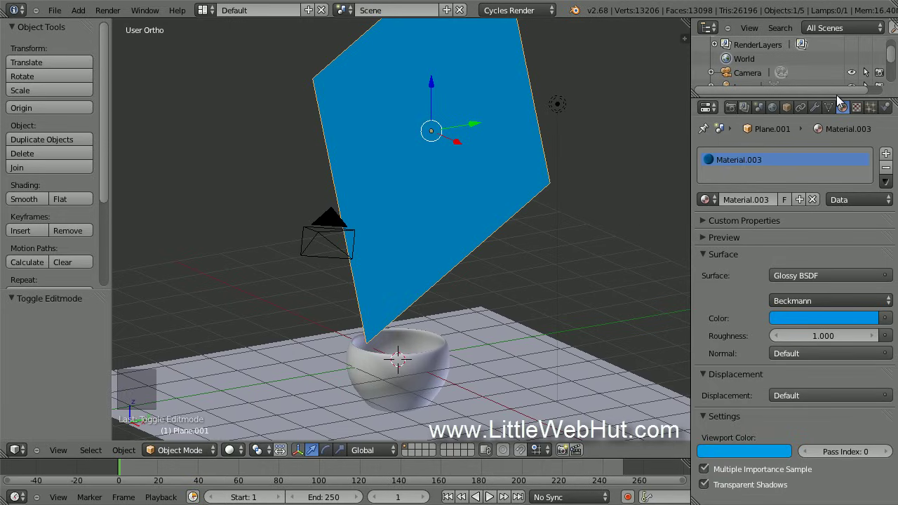
Add a Cloth modifier to the cloth plane, followed by a Solidify modifier
{"action": "left_click", "coordinate": [815, 108]}
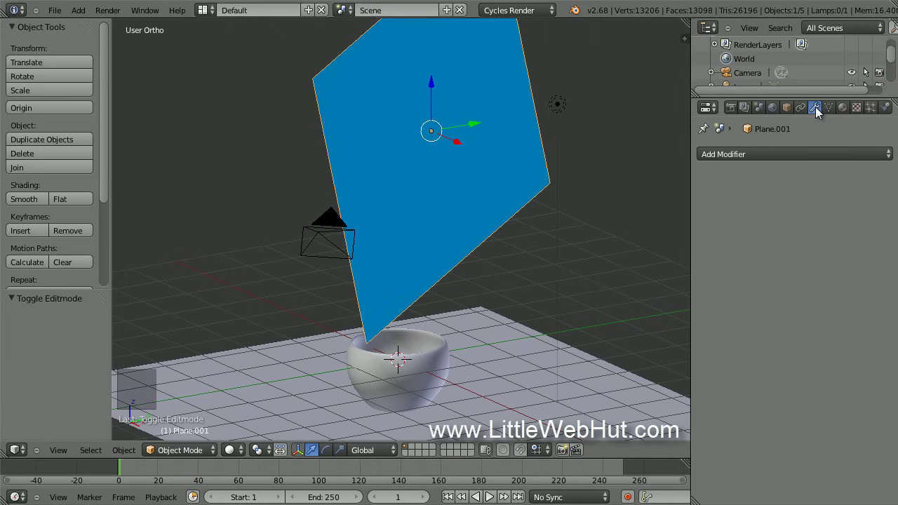
{"action": "left_click", "coordinate": [764, 154]}
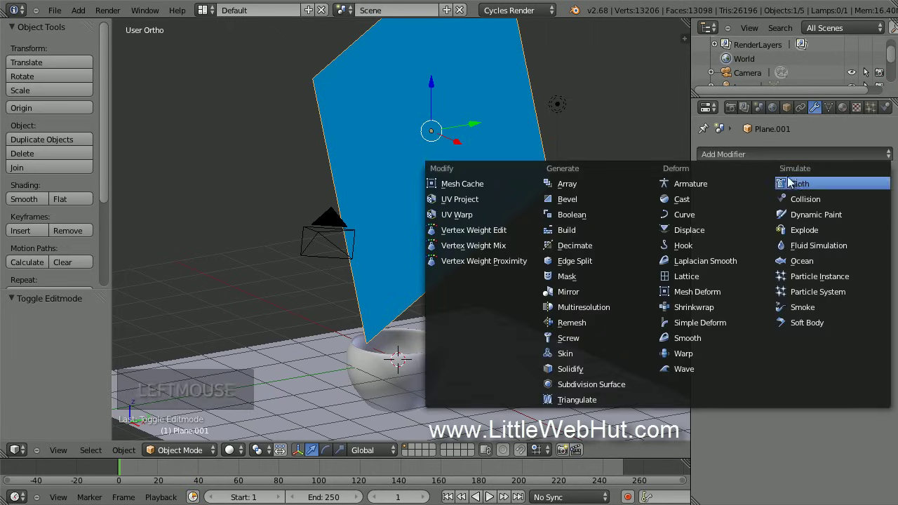
{"action": "left_click", "coordinate": [824, 182]}
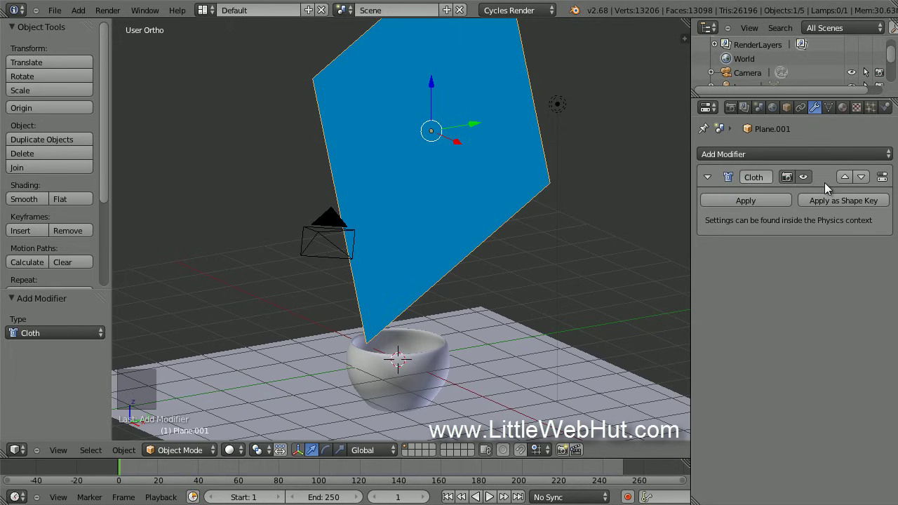
{"action": "left_click", "coordinate": [770, 153]}
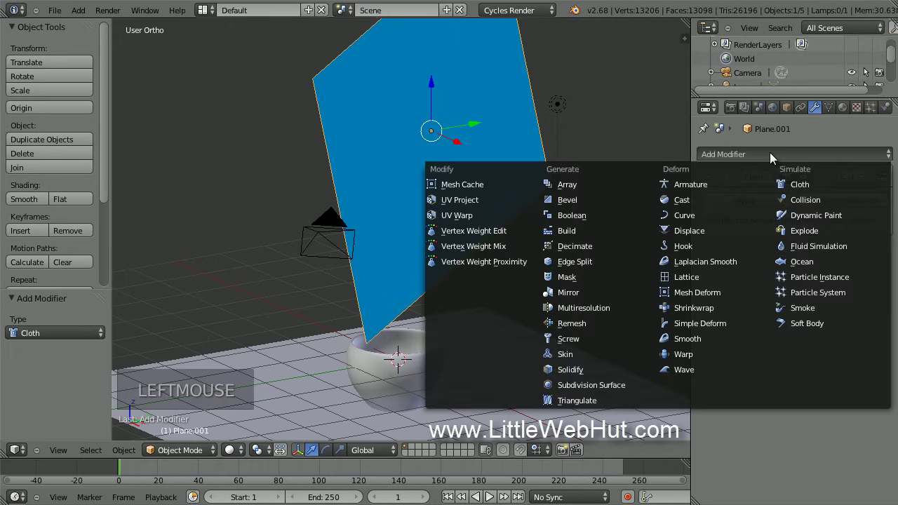
{"action": "left_click", "coordinate": [598, 369]}
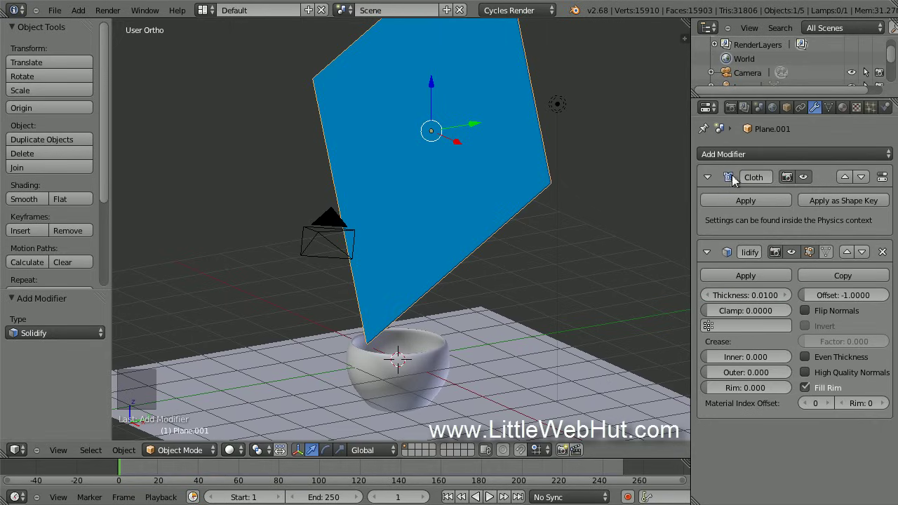
Add a Subdivision Surface modifier with 2 view subdivisions to the cloth plane and shade it smooth
{"action": "left_click", "coordinate": [758, 156]}
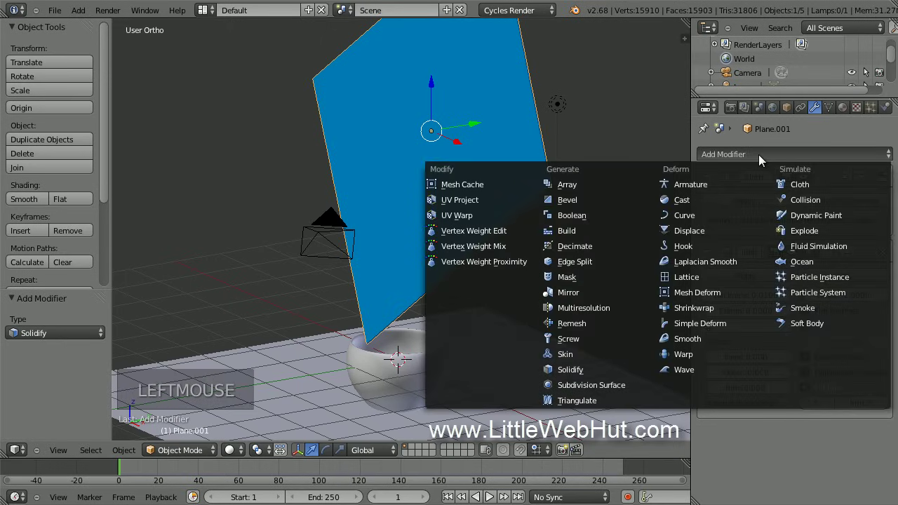
{"action": "left_click", "coordinate": [632, 384]}
{"action": "scroll", "coordinate": [892, 440], "scroll_direction": "down", "scroll_amount": 2}
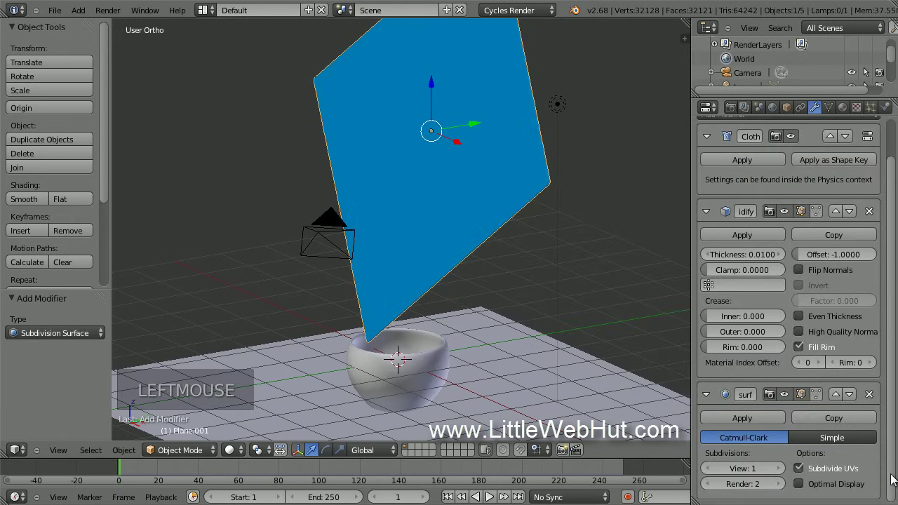
{"action": "left_click", "coordinate": [780, 469]}
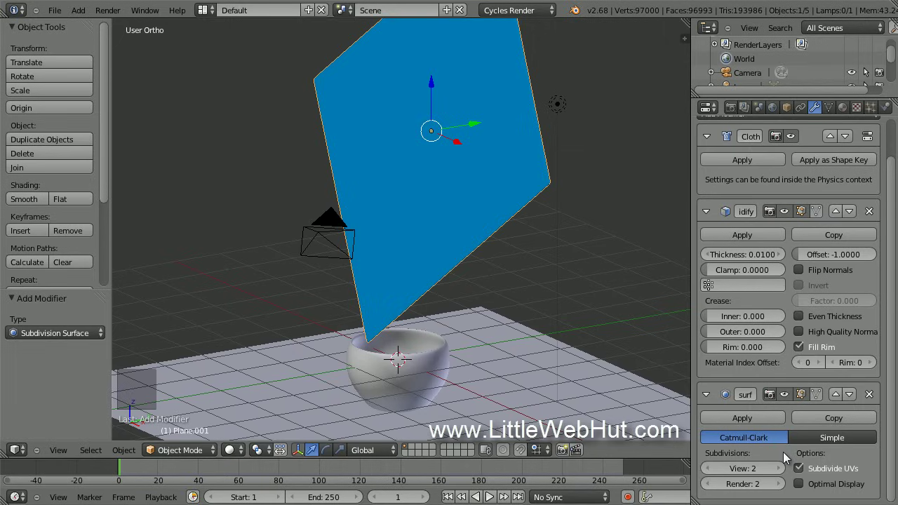
{"action": "left_click", "coordinate": [29, 198]}
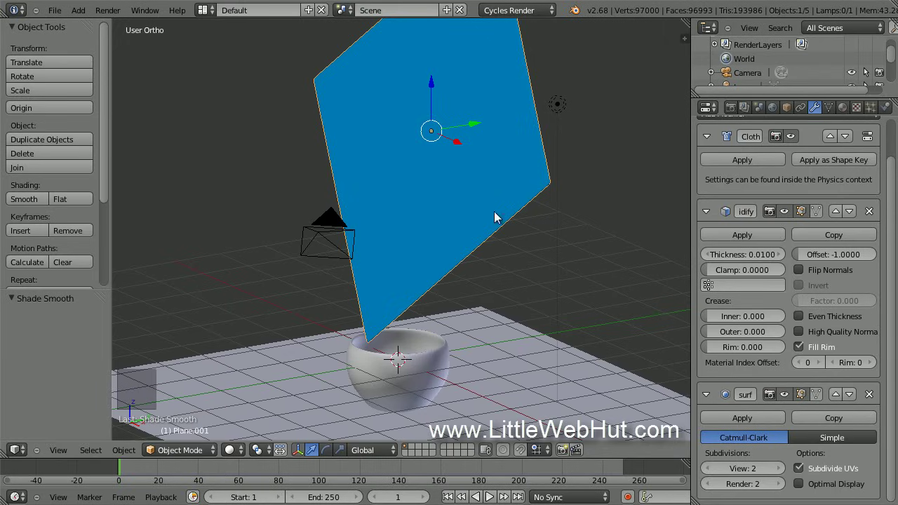
Configure the plane's cloth physics with the Cotton preset, 10 quality steps and self collision enabled
{"action": "left_click", "coordinate": [885, 108]}
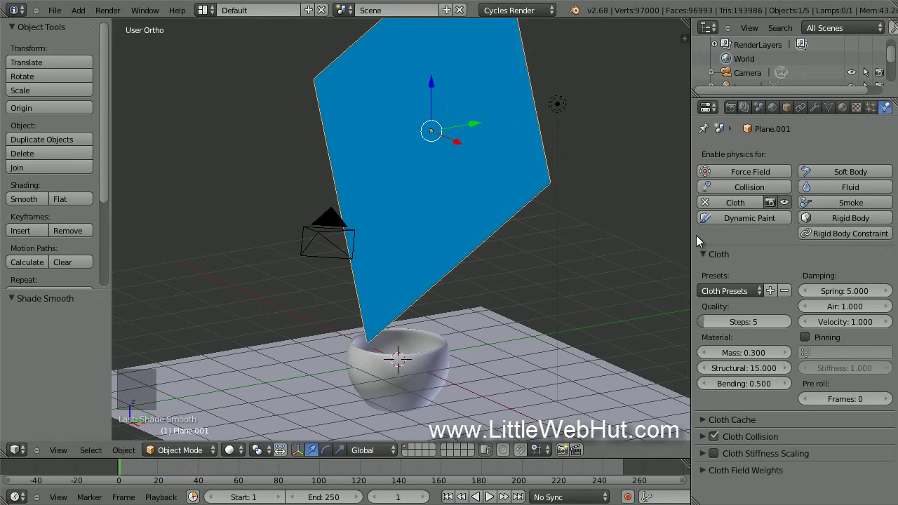
{"action": "mouse_move", "coordinate": [692, 237]}
{"action": "left_mouse_down"}
{"action": "mouse_move", "coordinate": [664, 239]}
{"action": "mouse_move", "coordinate": [687, 238]}
{"action": "left_mouse_up"}
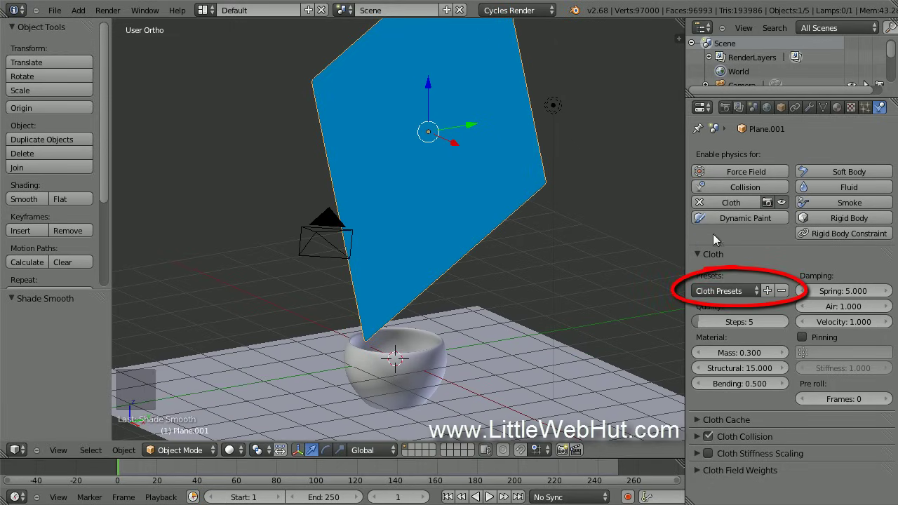
{"action": "left_click", "coordinate": [755, 291]}
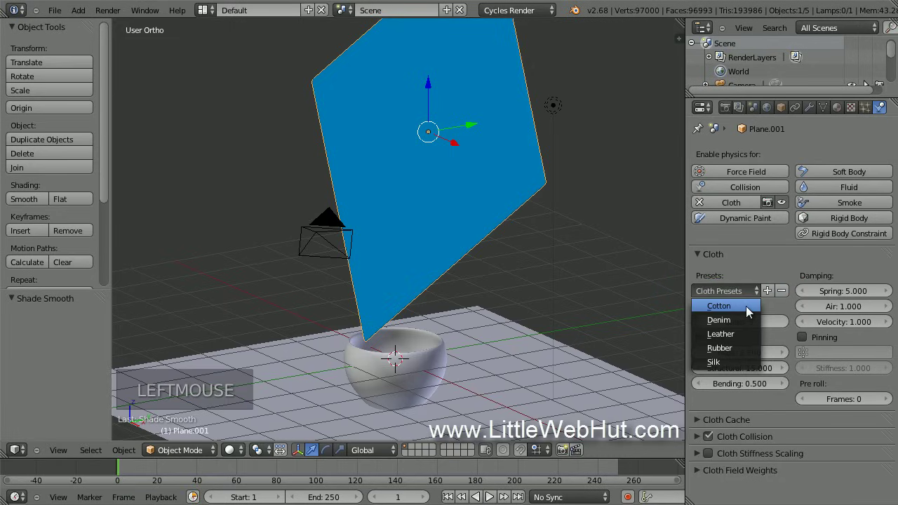
{"action": "left_click", "coordinate": [746, 307]}
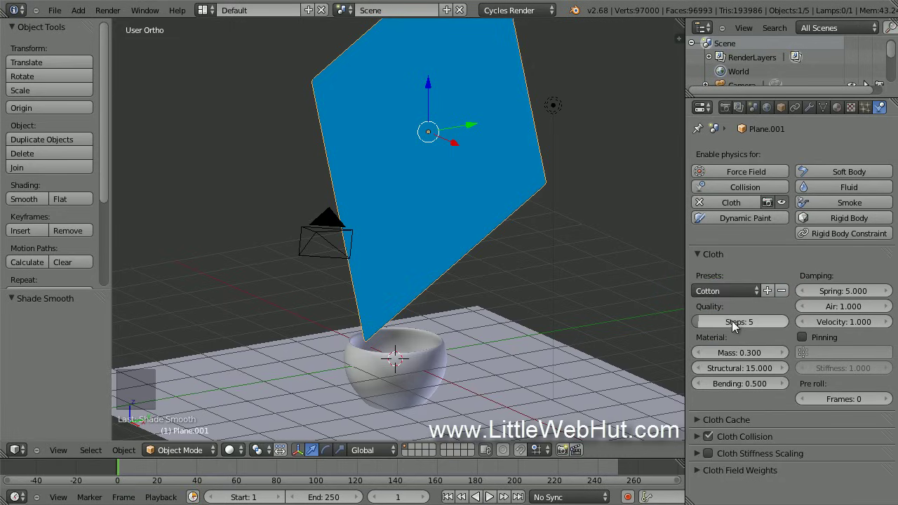
{"action": "left_click", "coordinate": [732, 321]}
{"action": "type", "text": "10"}
{"action": "key", "text": "Return"}
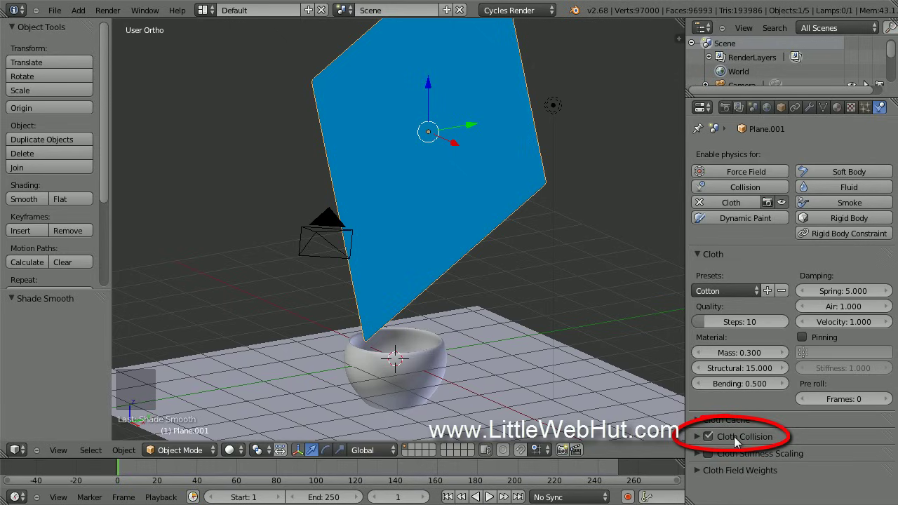
{"action": "left_click", "coordinate": [697, 436]}
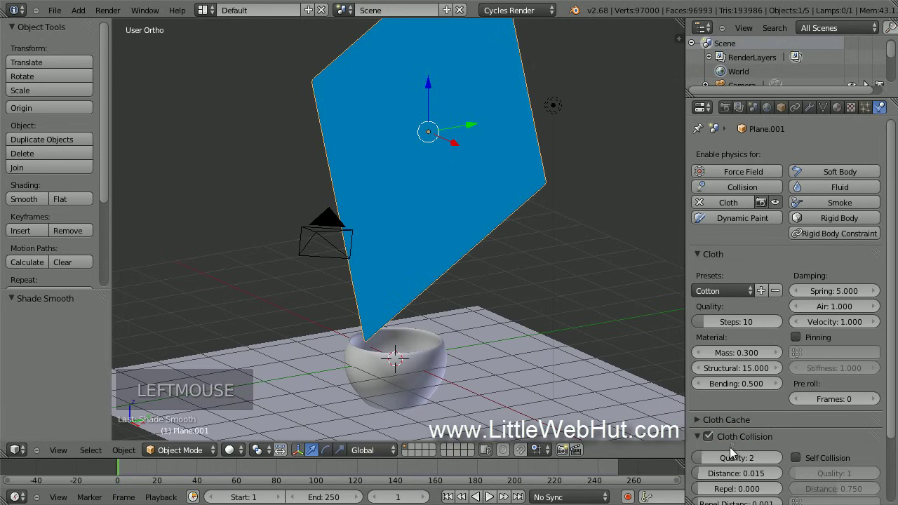
{"action": "left_click", "coordinate": [795, 458]}
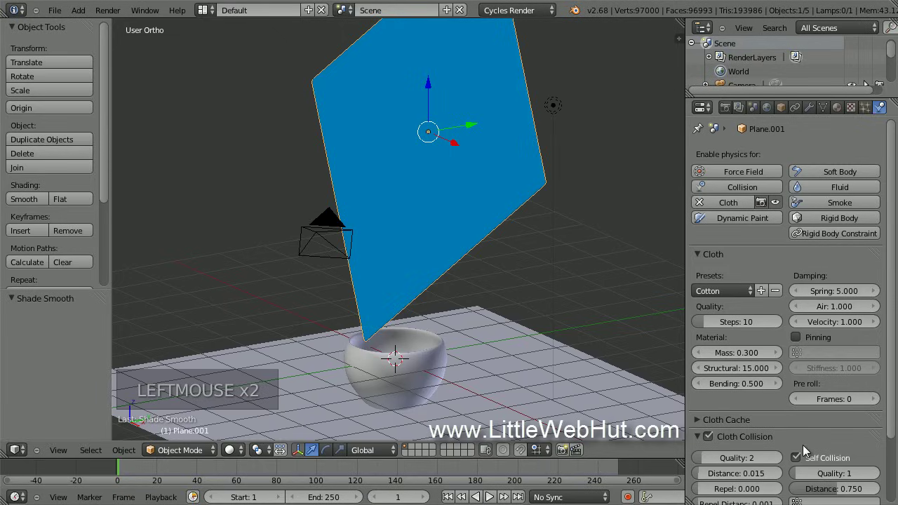
Enable collision physics for both the bowl and the ground plane
{"action": "right_click", "coordinate": [422, 368]}
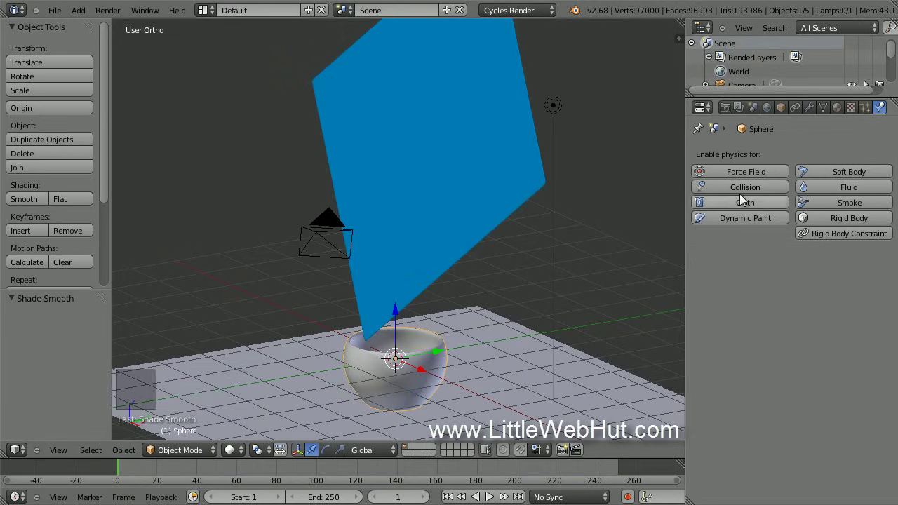
{"action": "left_click", "coordinate": [757, 187]}
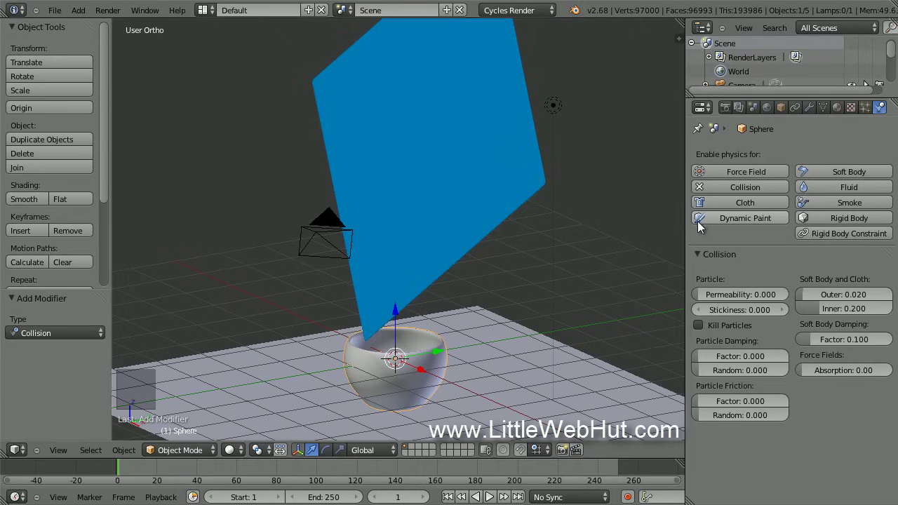
{"action": "right_click", "coordinate": [508, 363]}
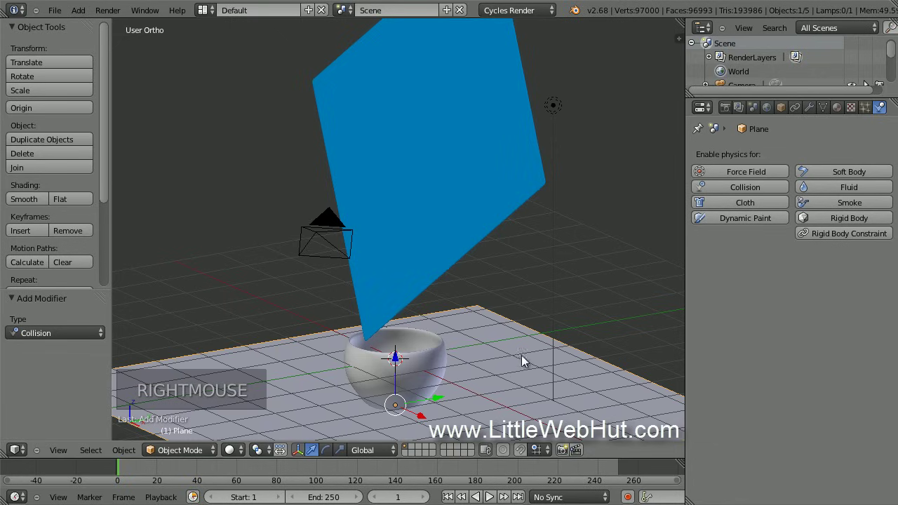
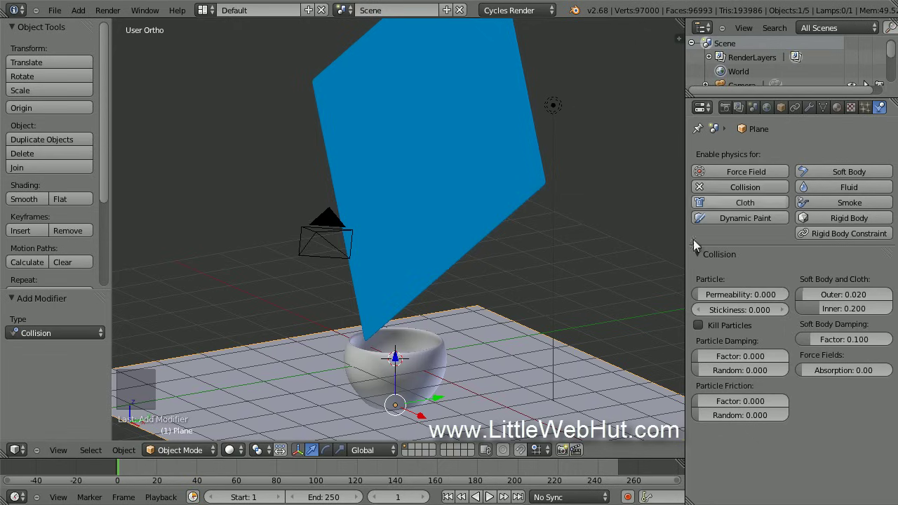
Play the animation from a close view of the bowl to simulate the cloth falling over it
{"action": "middle_click_drag", "start_coordinate": [489, 365], "coordinate": [492, 224], "text": "shift"}
{"action": "scroll", "coordinate": [477, 219], "scroll_direction": "up", "scroll_amount": 4}
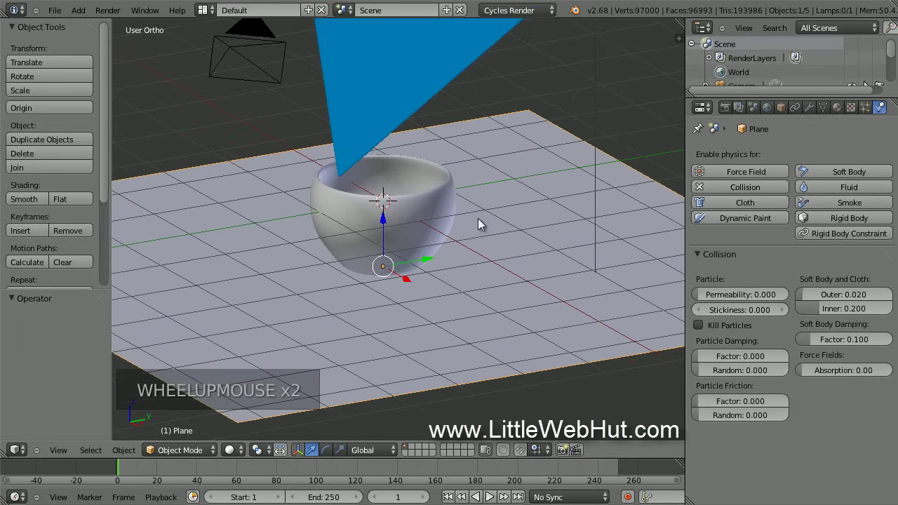
{"action": "scroll", "coordinate": [478, 218], "scroll_direction": "up", "scroll_amount": 1}
{"action": "middle_click_drag", "start_coordinate": [478, 218], "coordinate": [399, 246], "text": "shift"}
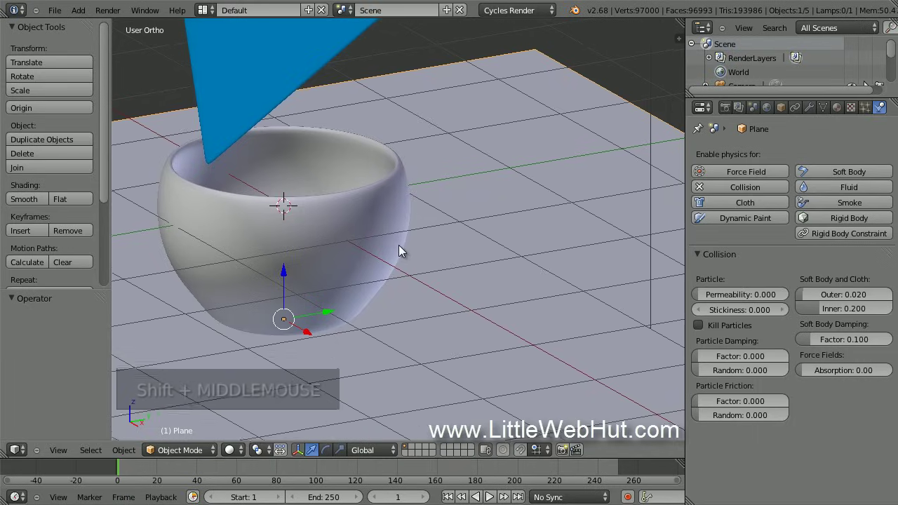
{"action": "left_click", "coordinate": [489, 496]}
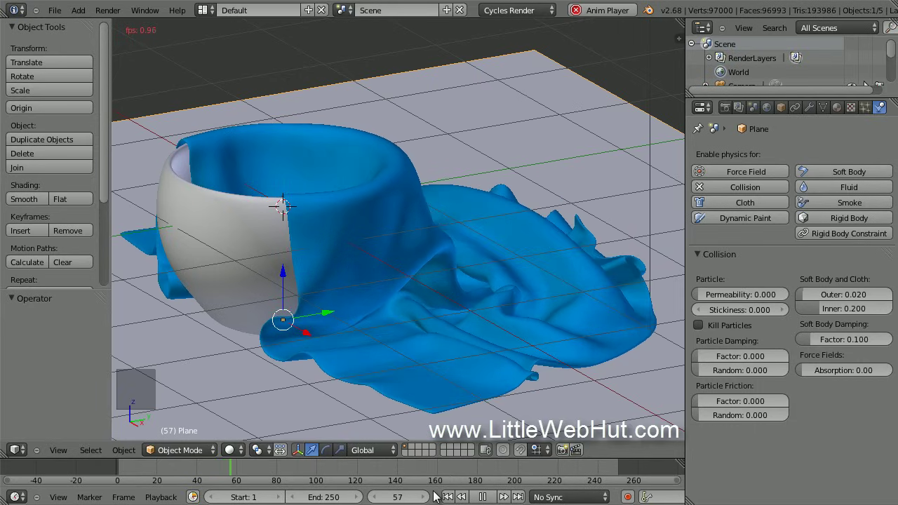
Stop the cloth simulation playback and step the current frame to frame 54
{"action": "left_click", "coordinate": [482, 497]}
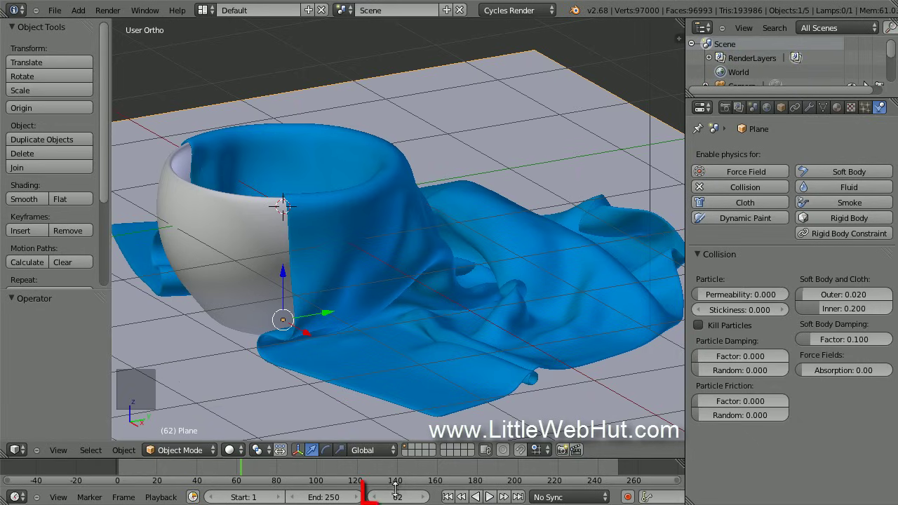
{"action": "left_click", "coordinate": [376, 499]}
{"action": "left_click", "coordinate": [375, 499]}
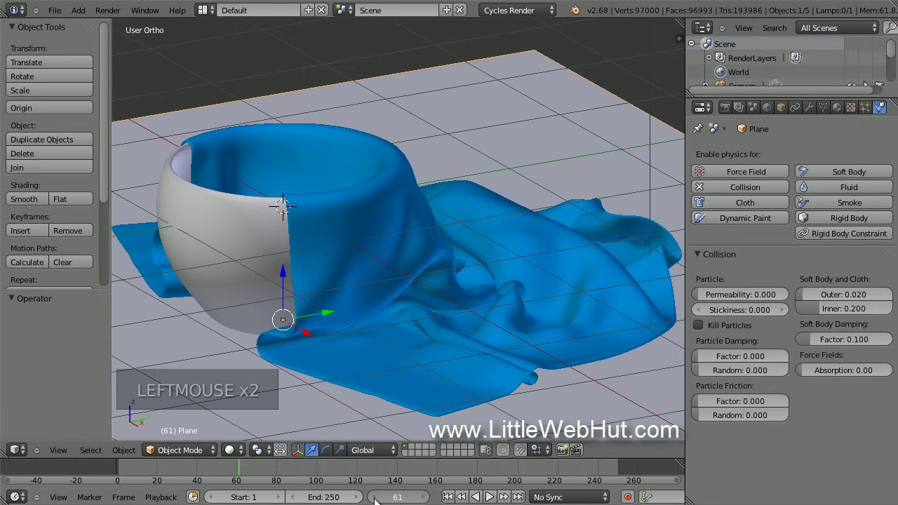
{"action": "left_click", "coordinate": [375, 499]}
{"action": "left_click", "coordinate": [375, 499]}
{"action": "left_click", "coordinate": [375, 499]}
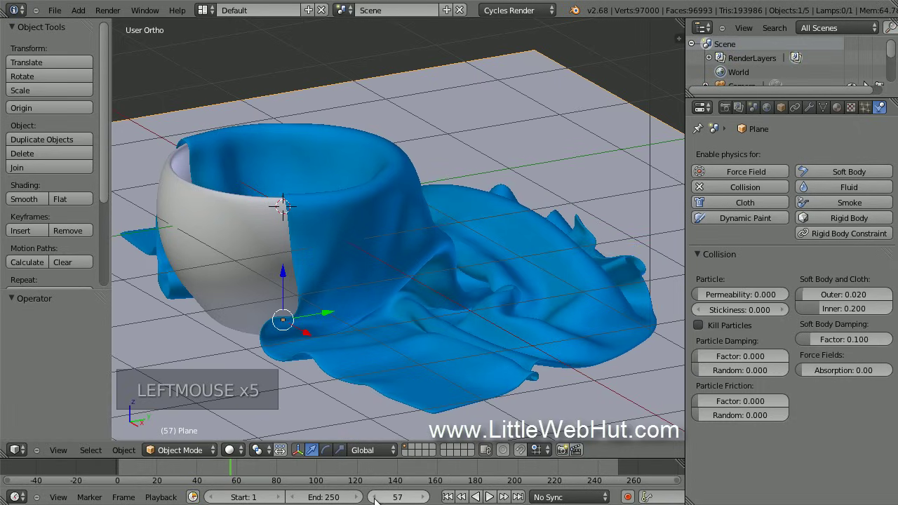
{"action": "left_click", "coordinate": [376, 499]}
{"action": "left_click", "coordinate": [376, 499]}
{"action": "left_click", "coordinate": [375, 499]}
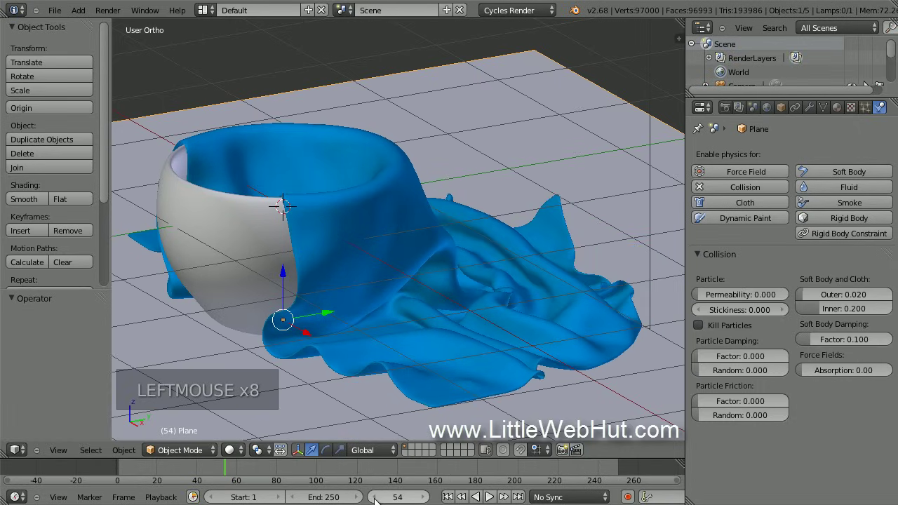
{"action": "left_click", "coordinate": [375, 499]}
{"action": "left_click", "coordinate": [375, 499]}
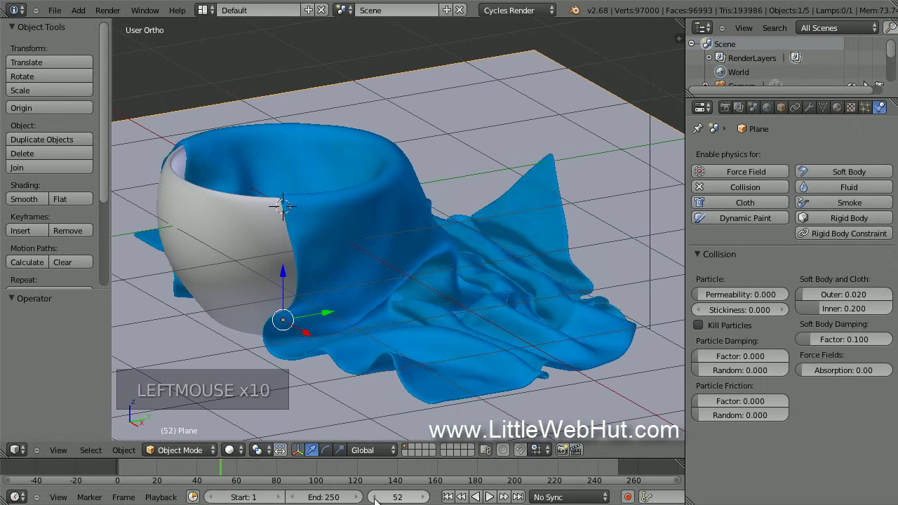
{"action": "left_click", "coordinate": [423, 498]}
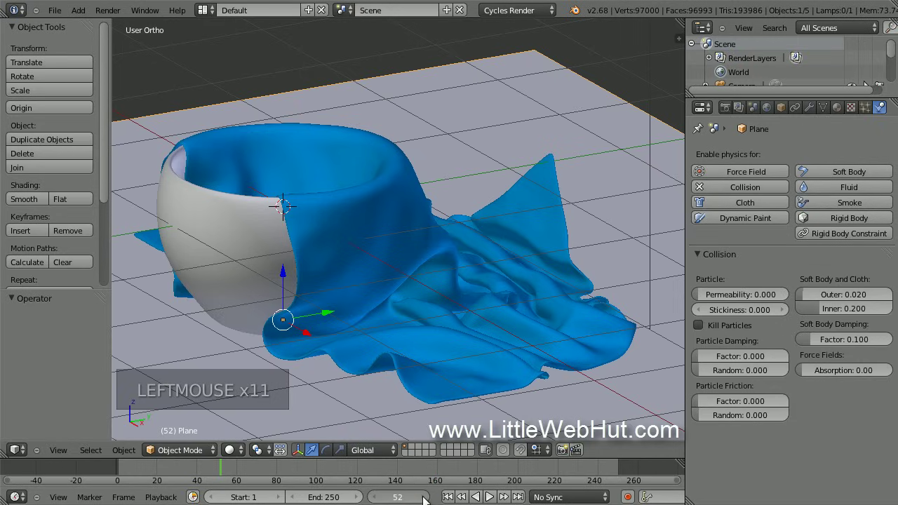
{"action": "left_click", "coordinate": [423, 498]}
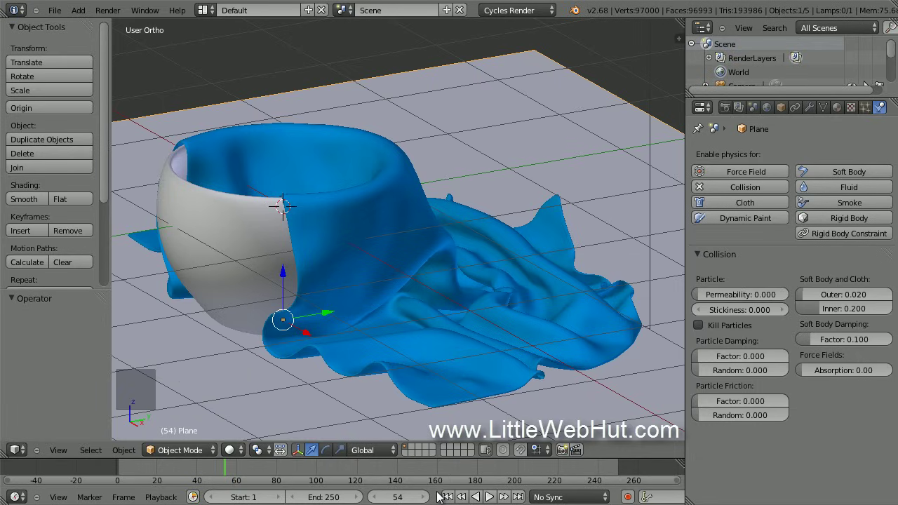
In front view, move the lamp about 4.13 units along negative X, above the bowl, and lower it about 2.97 units
{"action": "scroll", "coordinate": [466, 283], "scroll_direction": "down", "scroll_amount": 1}
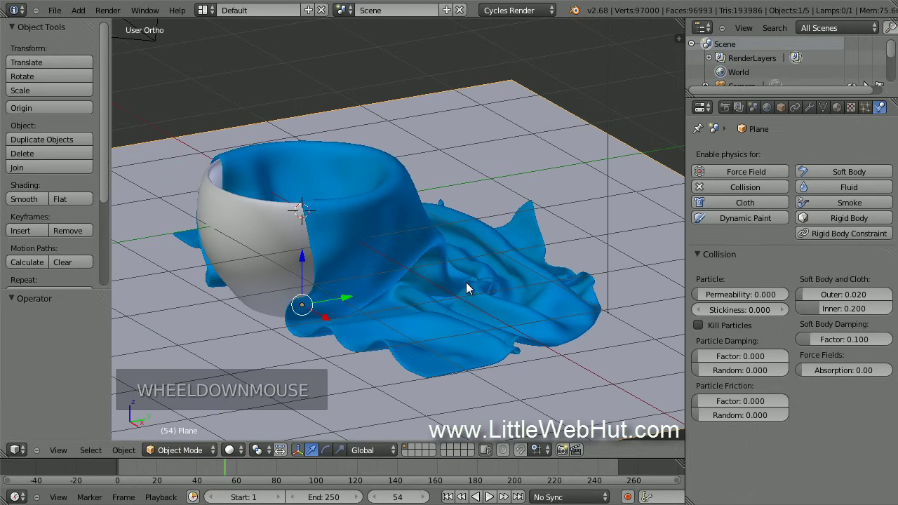
{"action": "scroll", "coordinate": [466, 289], "scroll_direction": "down", "scroll_amount": 6}
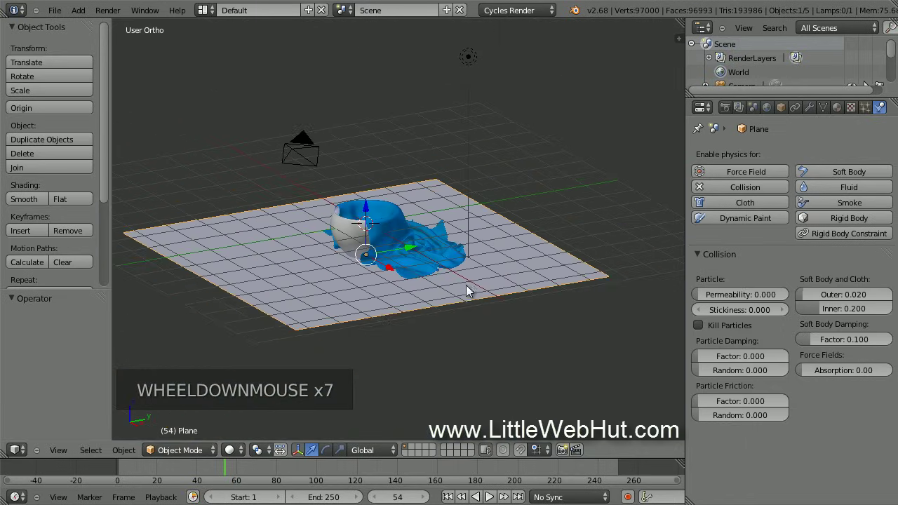
{"action": "scroll", "coordinate": [466, 285], "scroll_direction": "down", "scroll_amount": 2}
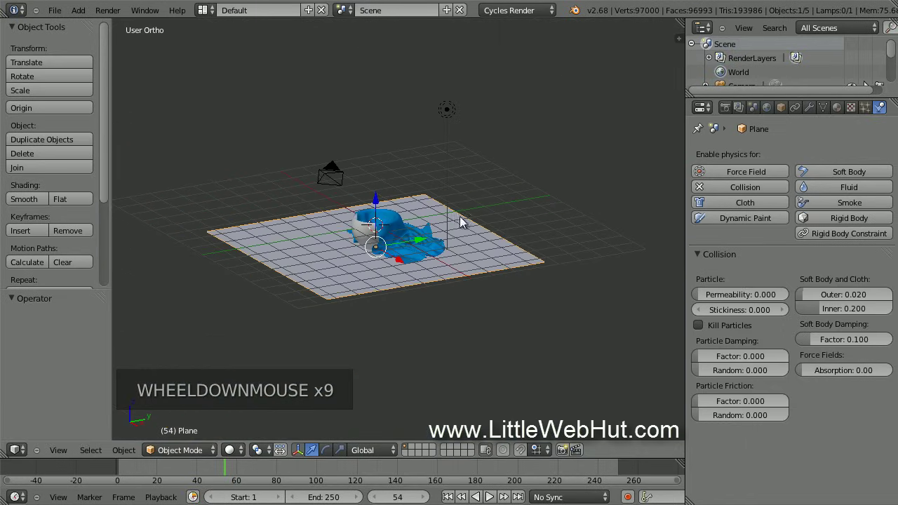
{"action": "right_click", "coordinate": [448, 110]}
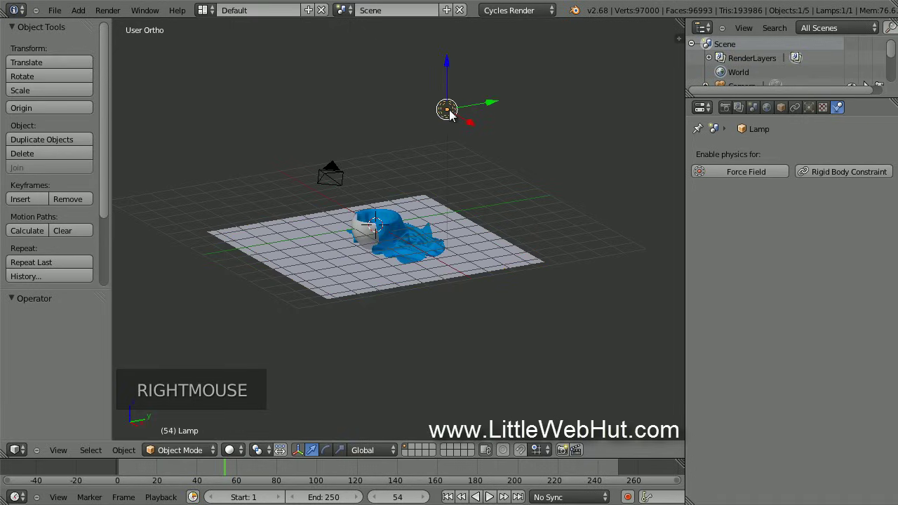
{"action": "left_click", "coordinate": [59, 449]}
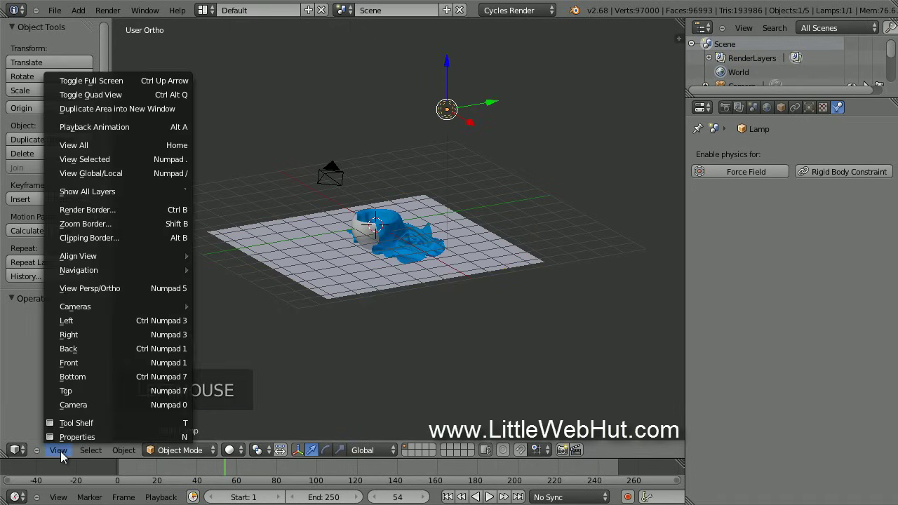
{"action": "left_click", "coordinate": [105, 362]}
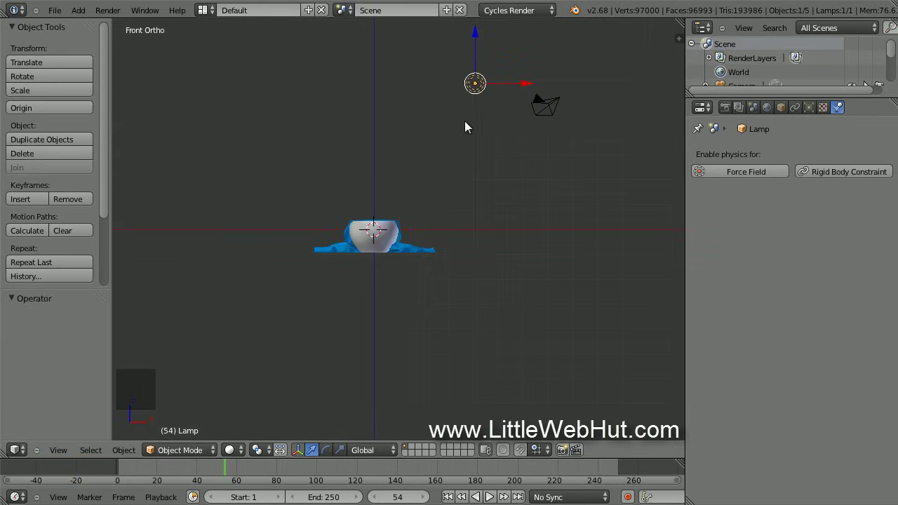
{"action": "left_click_drag", "start_coordinate": [526, 85], "coordinate": [424, 99]}
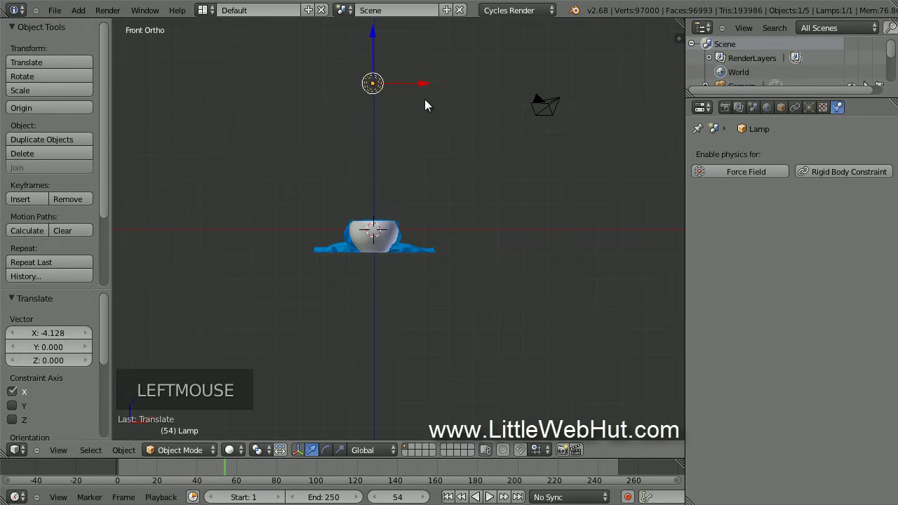
{"action": "left_click_drag", "start_coordinate": [374, 32], "coordinate": [365, 106]}
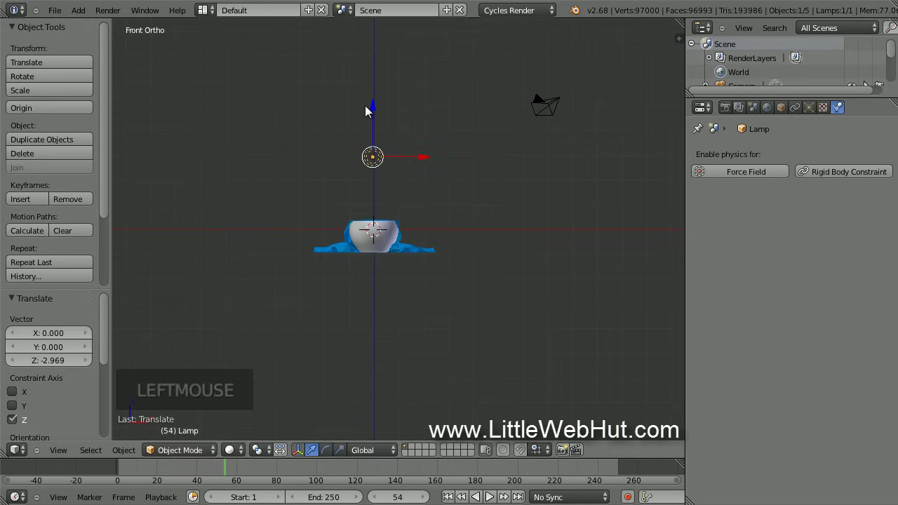
In right side view, move the lamp about 3.99 units along negative Y
{"action": "left_click", "coordinate": [58, 450]}
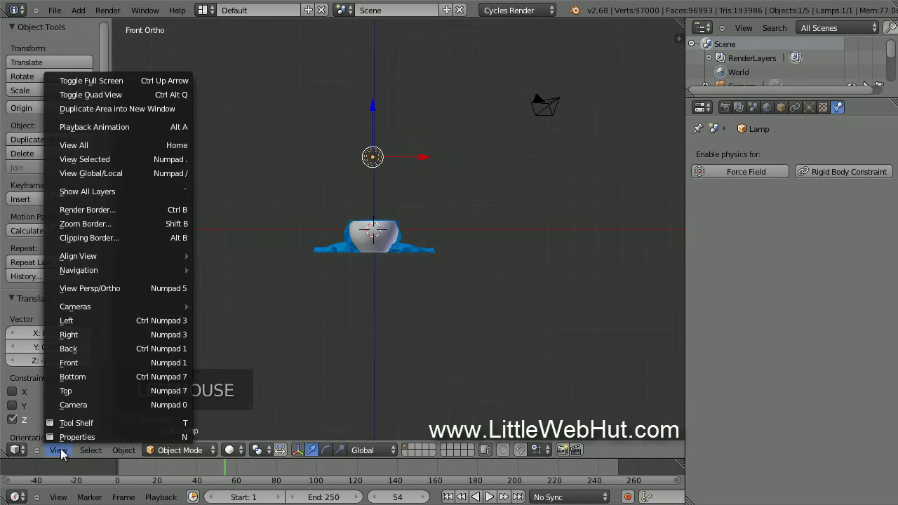
{"action": "left_click", "coordinate": [105, 334]}
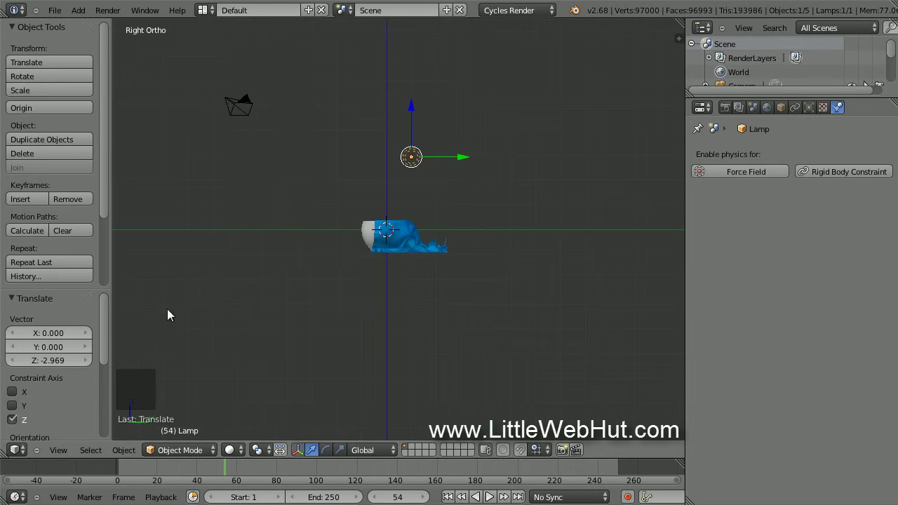
{"action": "left_click_drag", "start_coordinate": [461, 156], "coordinate": [363, 166]}
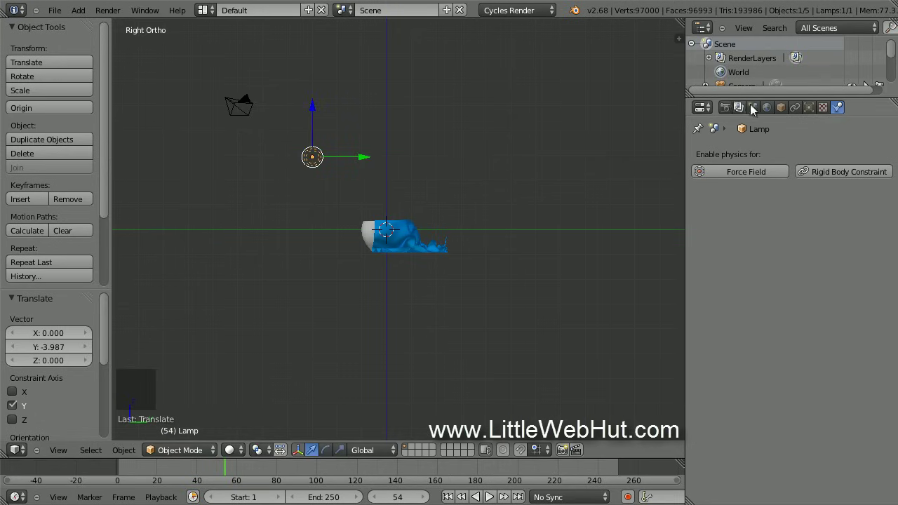
Set the point lamp's size to 5 and enable its nodes with an emission strength of 2000
{"action": "left_click", "coordinate": [809, 110]}
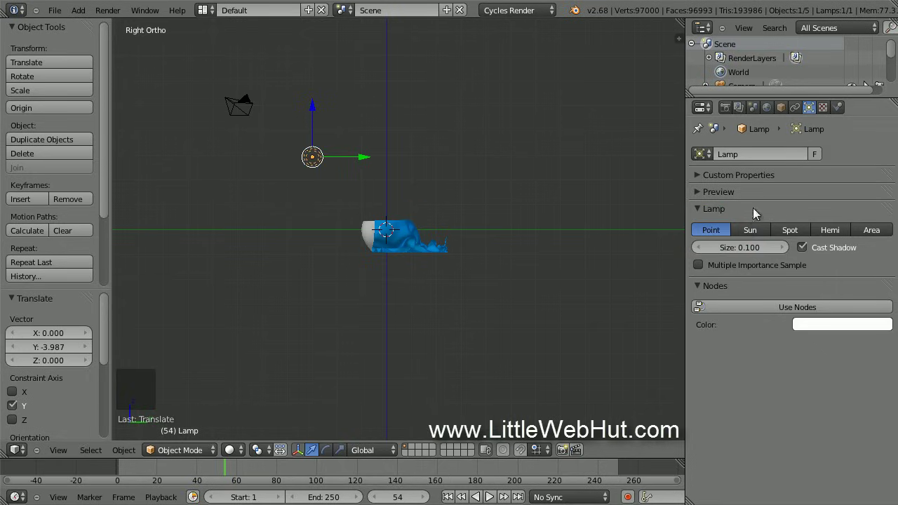
{"action": "left_click", "coordinate": [722, 247]}
{"action": "type", "text": "5"}
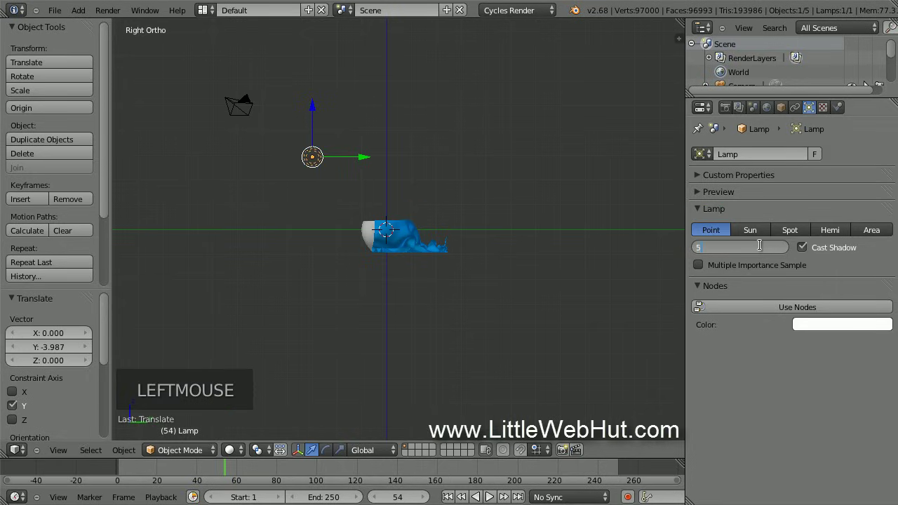
{"action": "key", "text": "Return"}
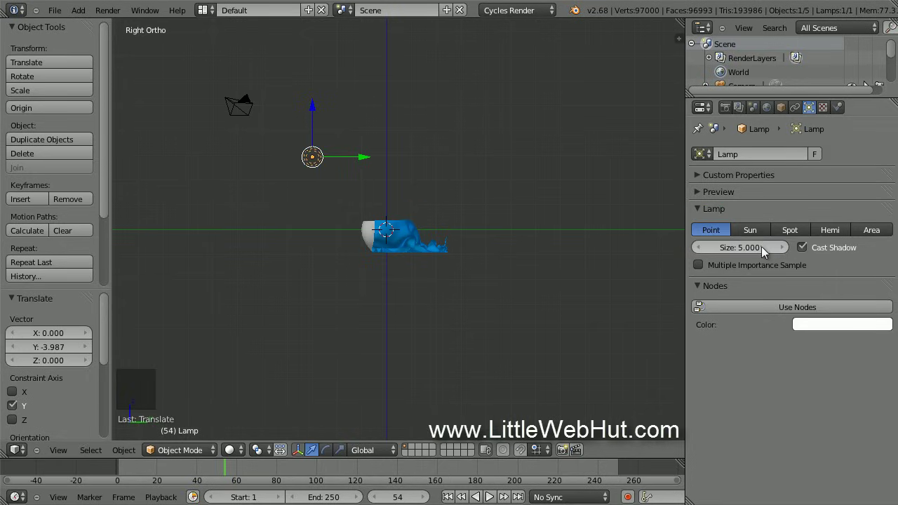
{"action": "left_click", "coordinate": [768, 305]}
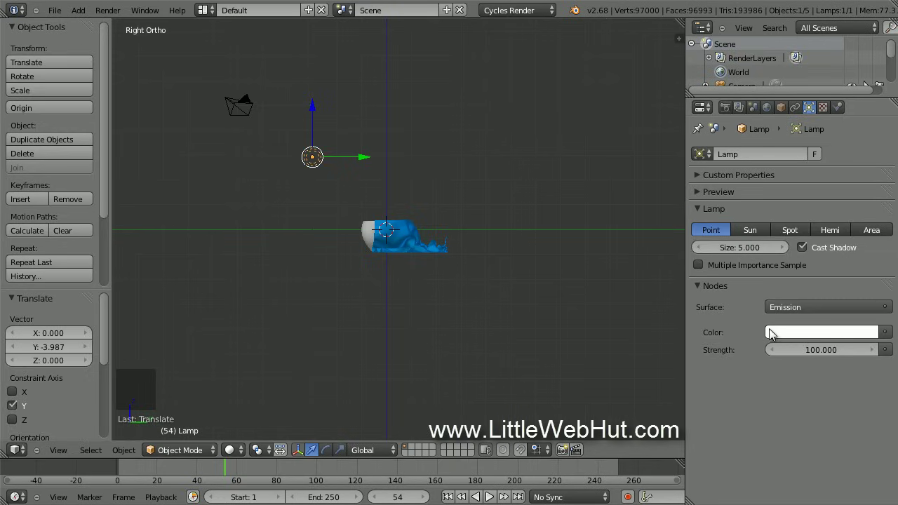
{"action": "left_click", "coordinate": [813, 350]}
{"action": "type", "text": "2000"}
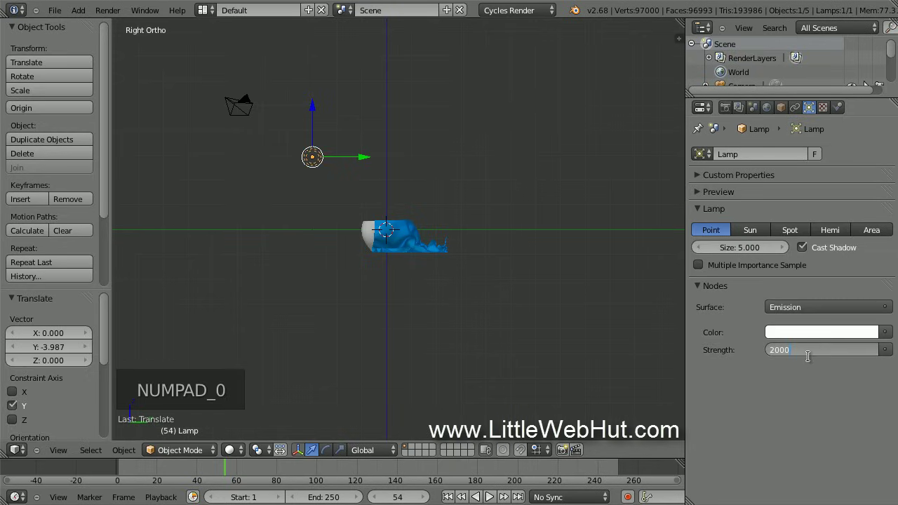
{"action": "key", "text": "Return"}
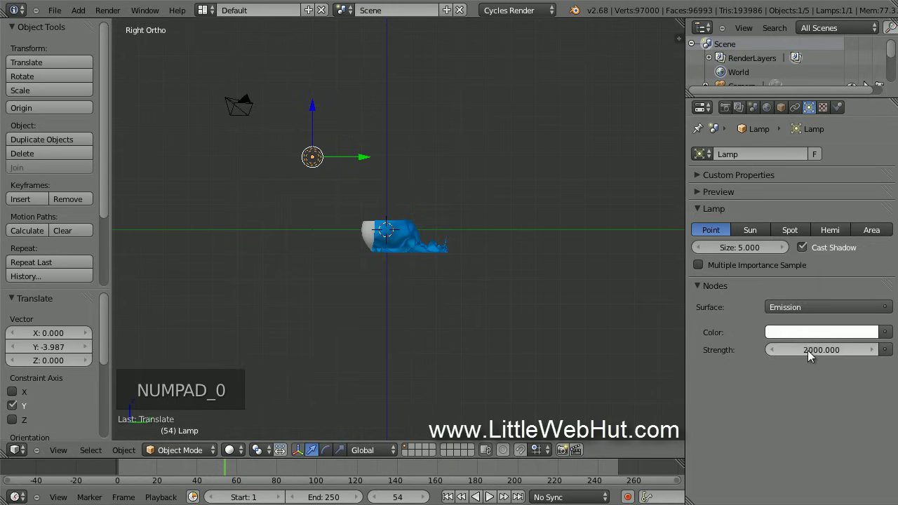
Darken the world background color to black
{"action": "left_click", "coordinate": [765, 107]}
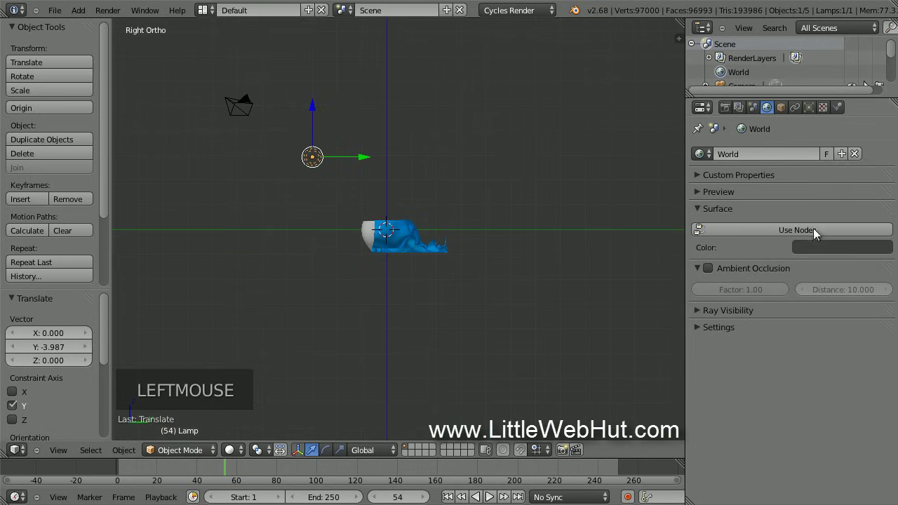
{"action": "left_click", "coordinate": [858, 247]}
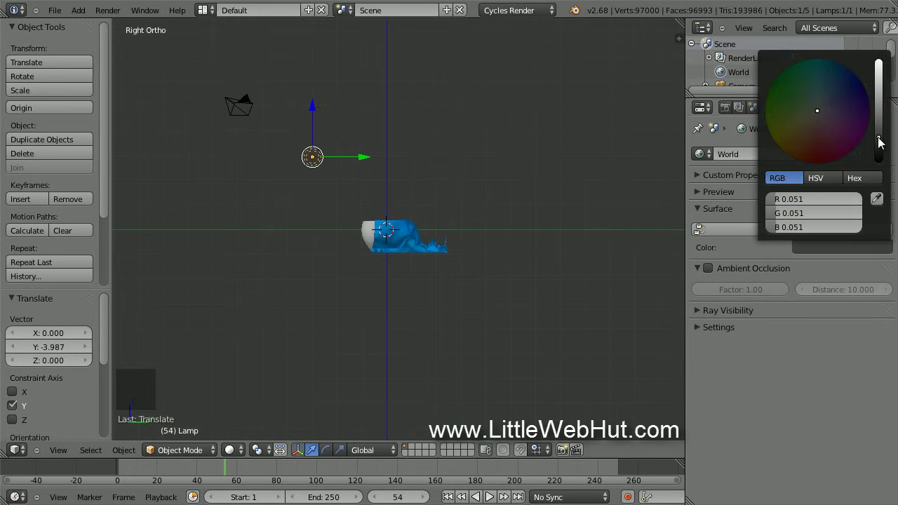
{"action": "left_click_drag", "start_coordinate": [879, 140], "coordinate": [883, 169]}
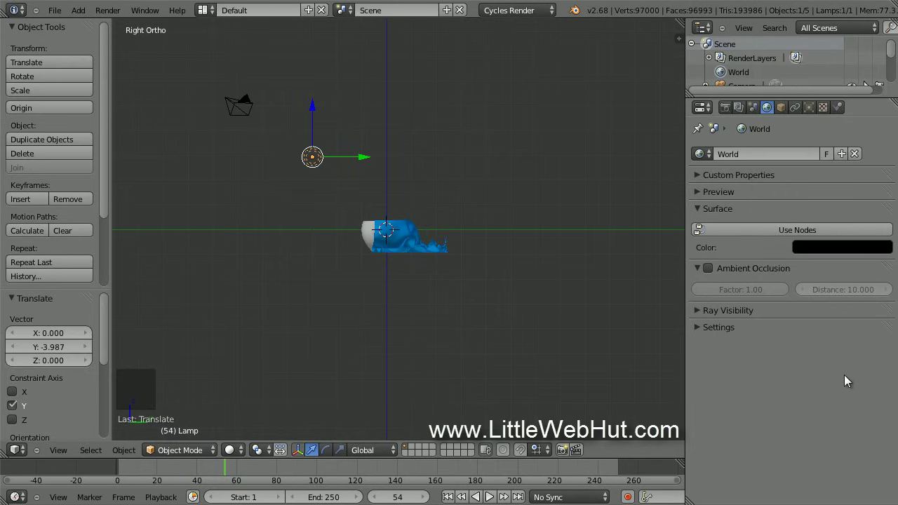
Scale the ground plane by a factor of 20
{"action": "middle_click_drag", "start_coordinate": [320, 309], "coordinate": [372, 341]}
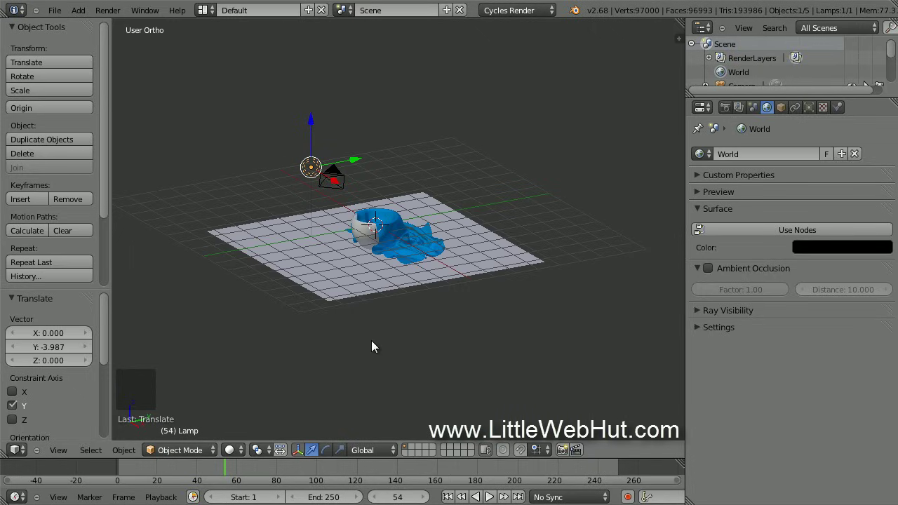
{"action": "right_click", "coordinate": [474, 260]}
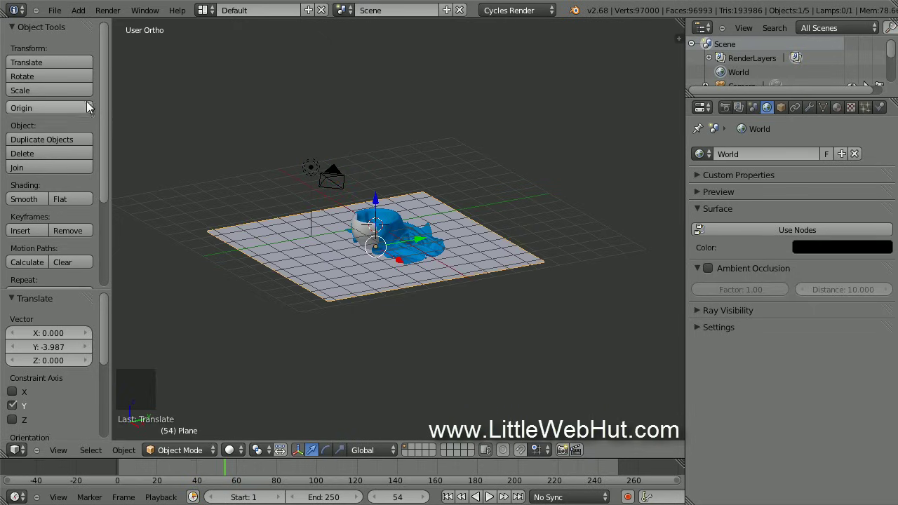
{"action": "left_click", "coordinate": [66, 88]}
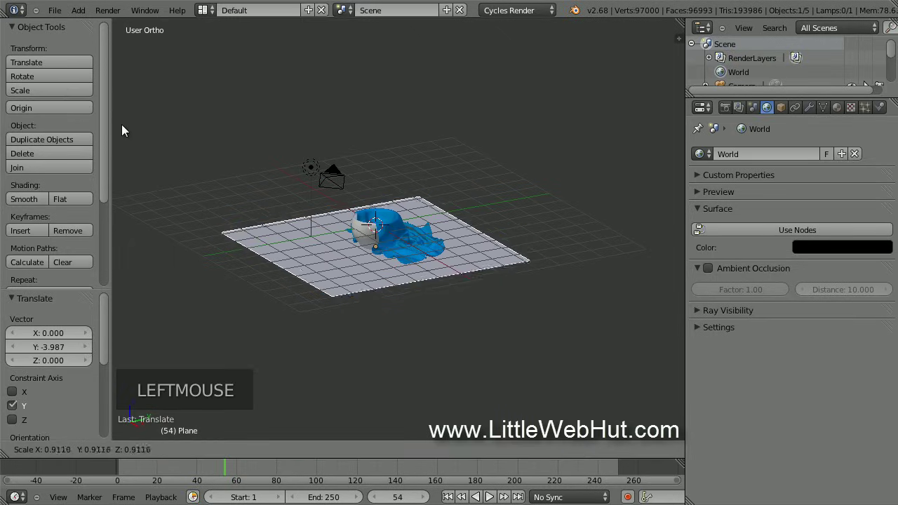
{"action": "type", "text": "20"}
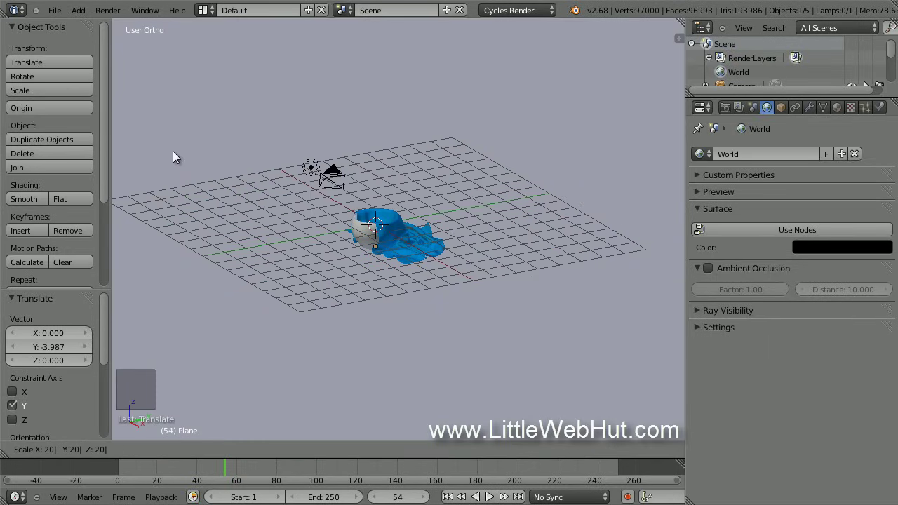
{"action": "key", "text": "Return"}
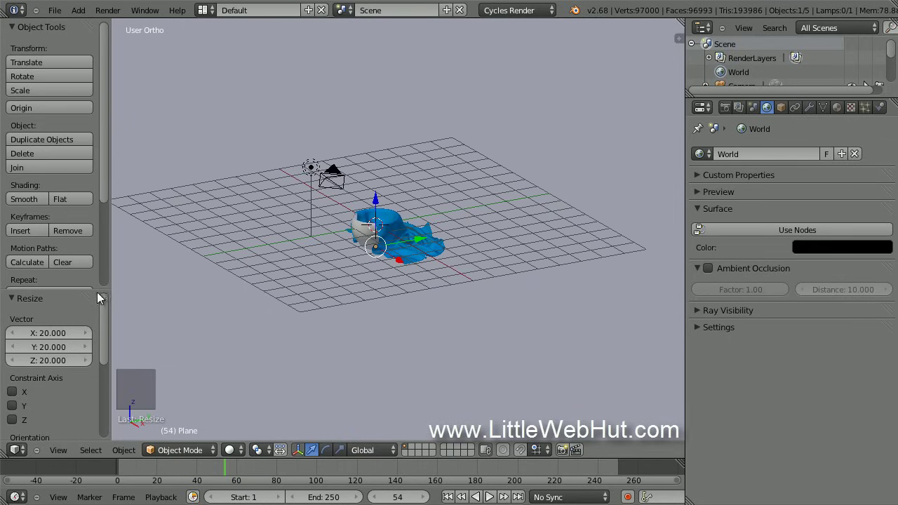
View the scene through the camera and enlarge the frame to check the composition
{"action": "left_click", "coordinate": [58, 451]}
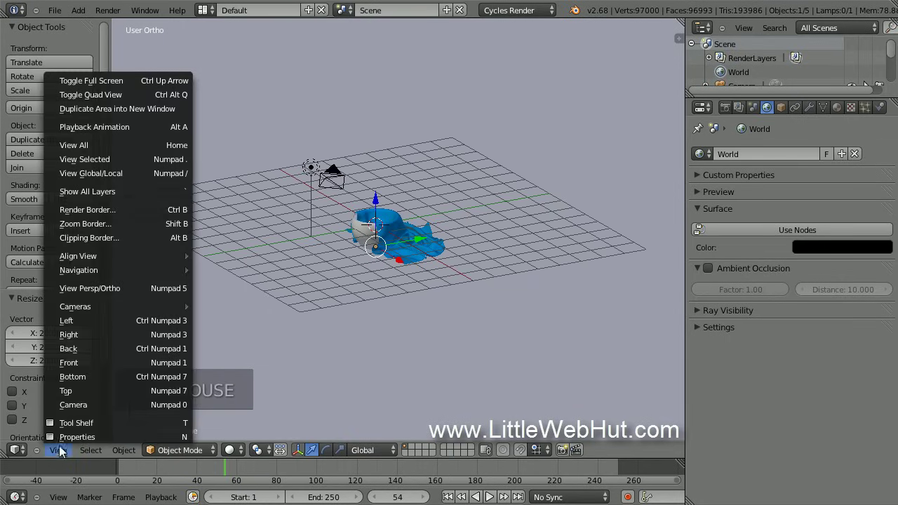
{"action": "left_click", "coordinate": [114, 406]}
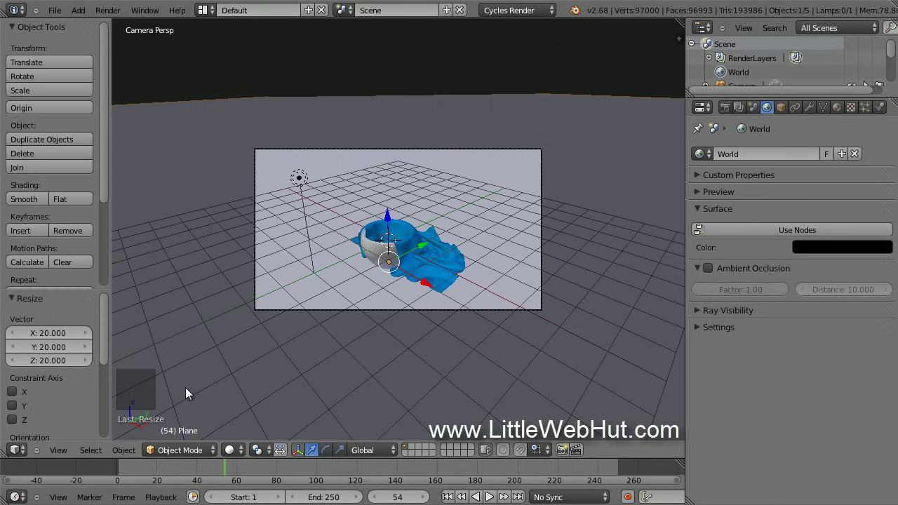
{"action": "scroll", "coordinate": [196, 380], "scroll_direction": "up", "scroll_amount": 2}
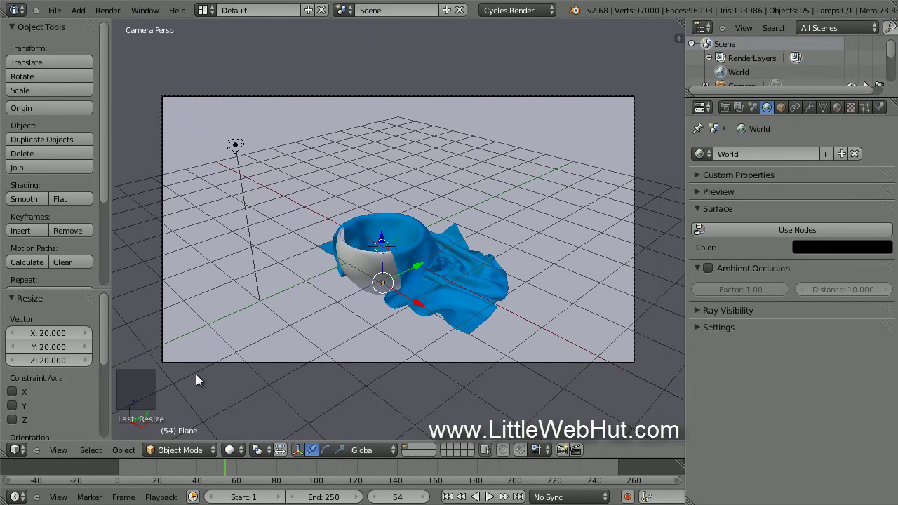
Enable Lock Camera to View in the 3D view's properties and hide the properties region again
{"action": "left_click", "coordinate": [63, 450]}
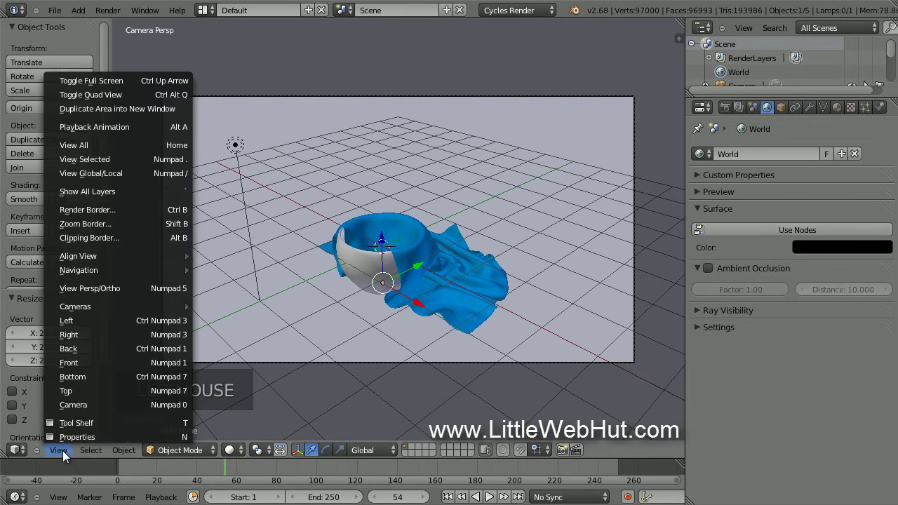
{"action": "left_click", "coordinate": [115, 435]}
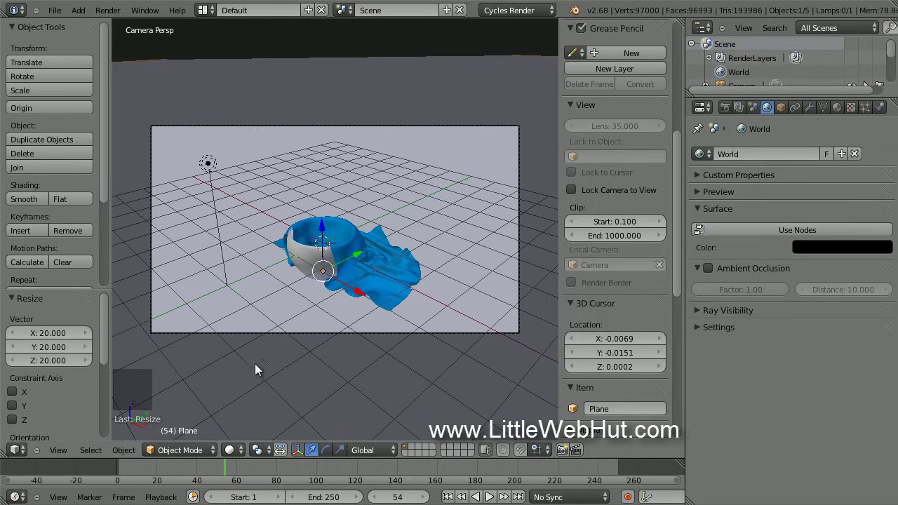
{"action": "left_click", "coordinate": [571, 188]}
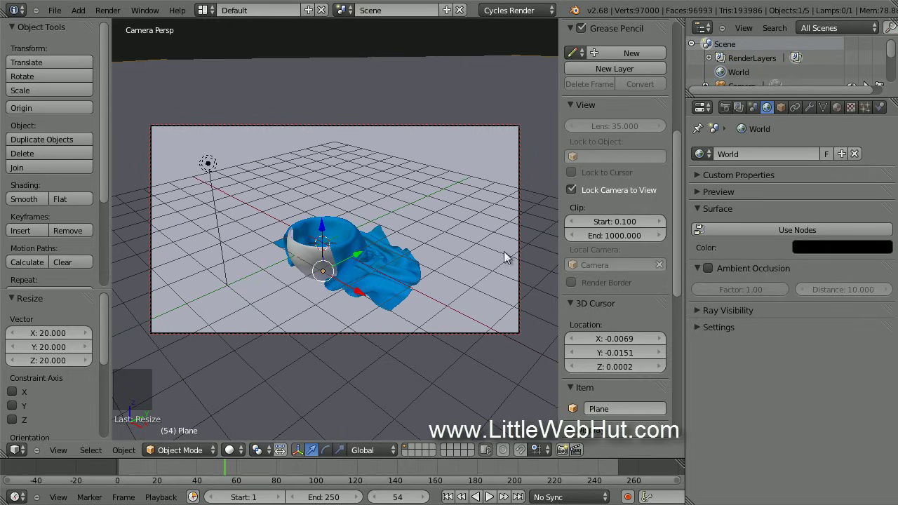
{"action": "left_click", "coordinate": [63, 453]}
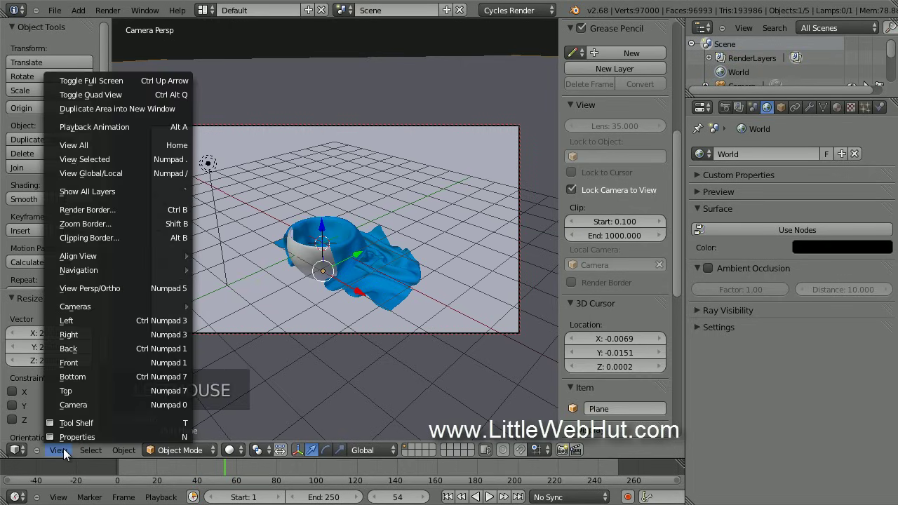
{"action": "left_click", "coordinate": [120, 436]}
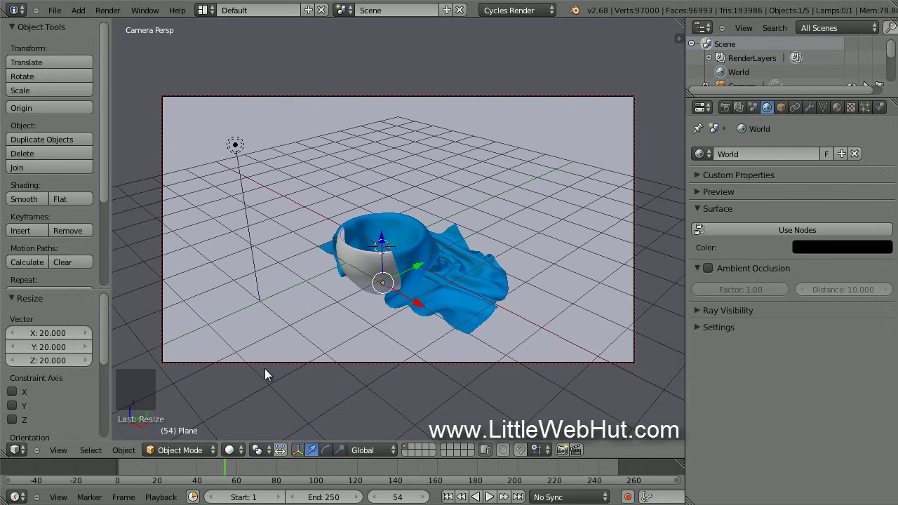
Reframe the camera closer and at a lower angle so the bowl and draped cloth fill the frame
{"action": "scroll", "coordinate": [389, 344], "scroll_direction": "up", "scroll_amount": 2}
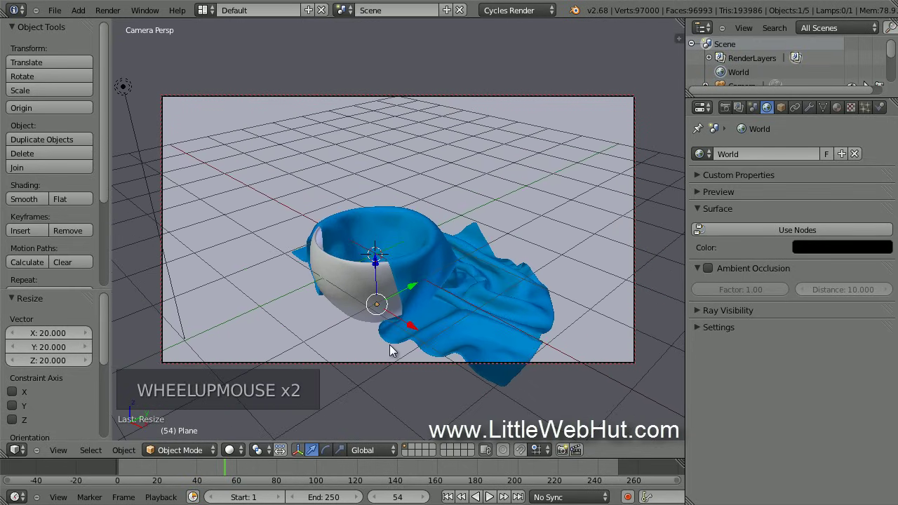
{"action": "scroll", "coordinate": [390, 344], "scroll_direction": "up", "scroll_amount": 1}
{"action": "scroll", "coordinate": [390, 353], "scroll_direction": "up", "scroll_amount": 1}
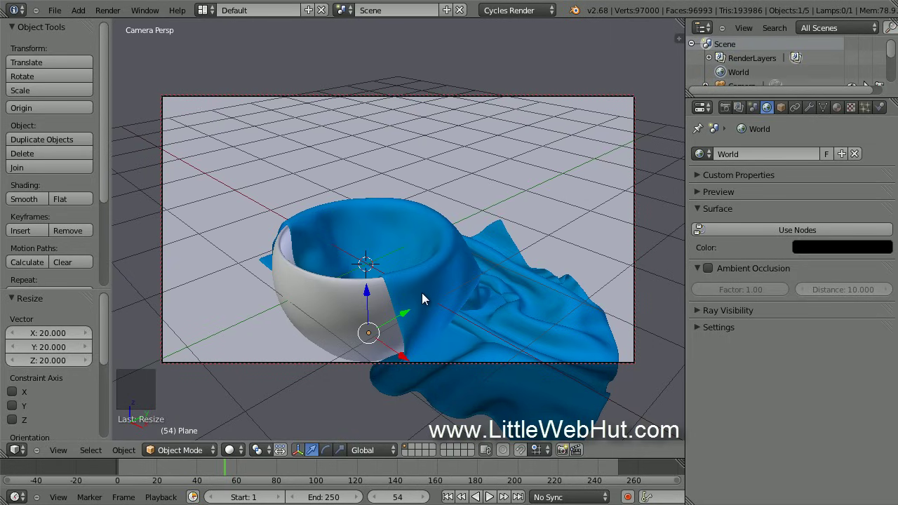
{"action": "middle_click_drag", "start_coordinate": [422, 293], "coordinate": [375, 198]}
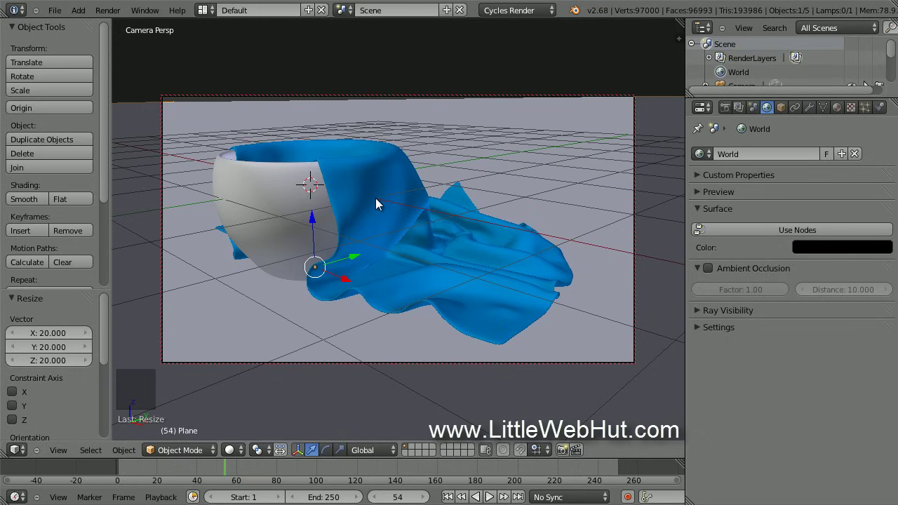
Save the Blender file and render a test image of frame 54
{"action": "left_click", "coordinate": [56, 11]}
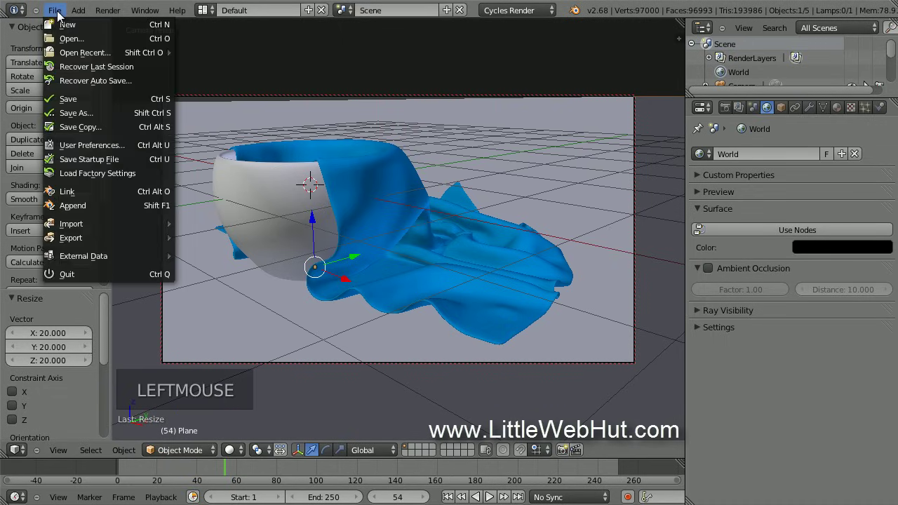
{"action": "left_click", "coordinate": [98, 99]}
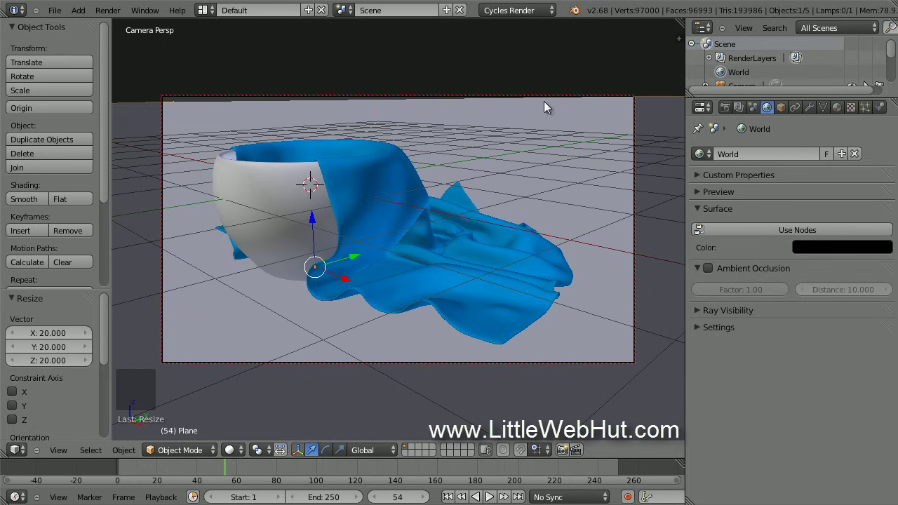
{"action": "left_click", "coordinate": [724, 107]}
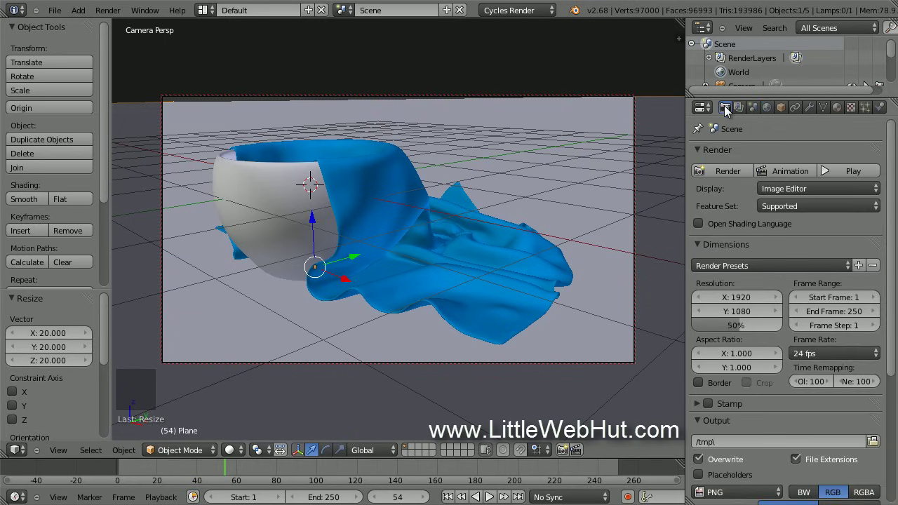
{"action": "left_click", "coordinate": [722, 171]}
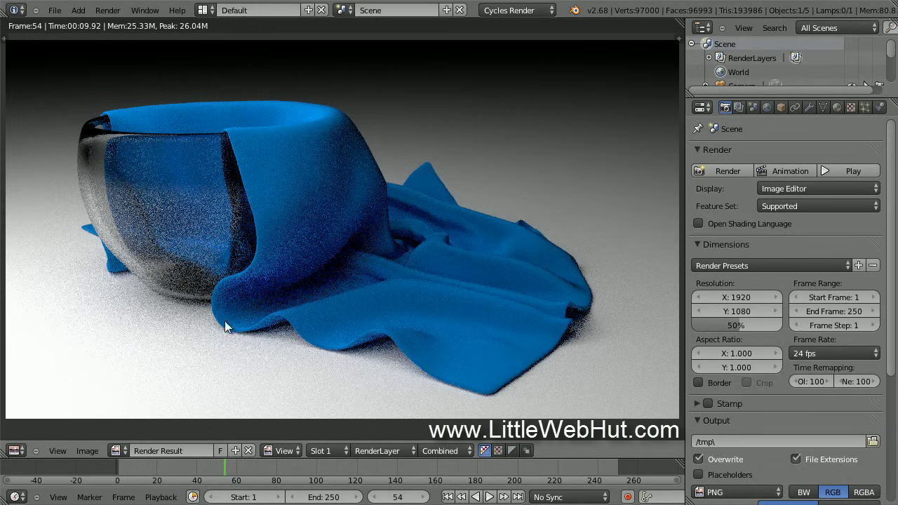
Switch from the render result to the 3D View and back to the UV/Image Editor to view the render
{"action": "left_click", "coordinate": [17, 450]}
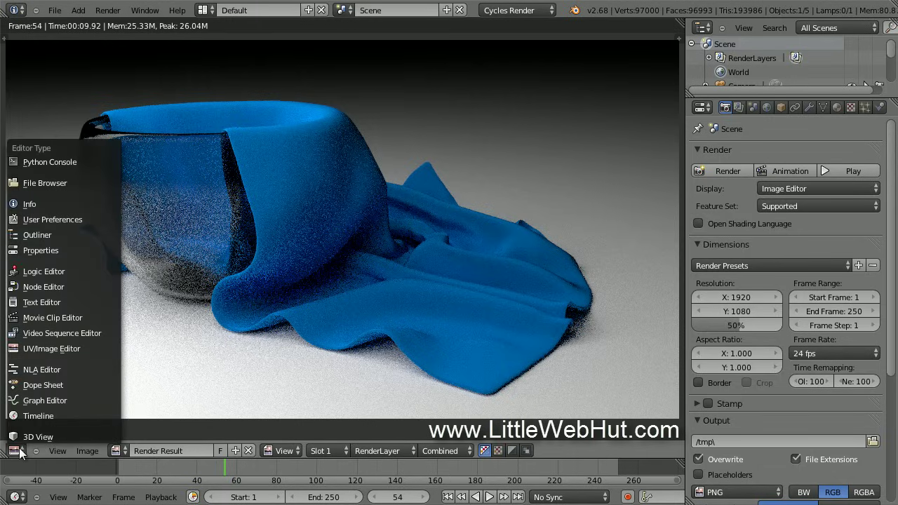
{"action": "left_click", "coordinate": [81, 438]}
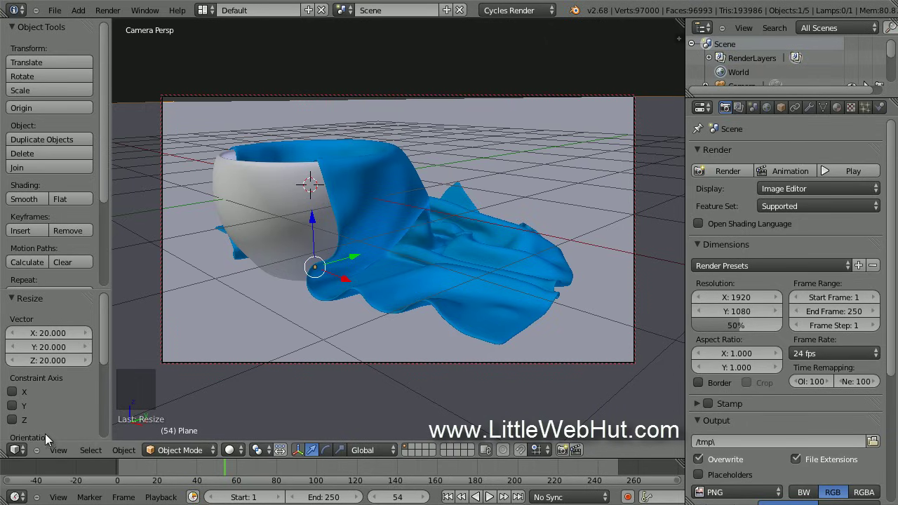
{"action": "left_click", "coordinate": [17, 450]}
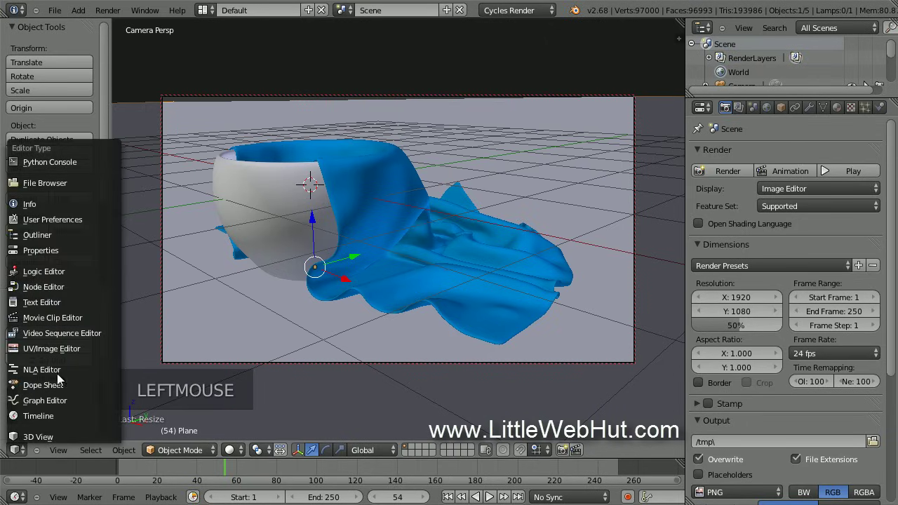
{"action": "left_click", "coordinate": [99, 348]}
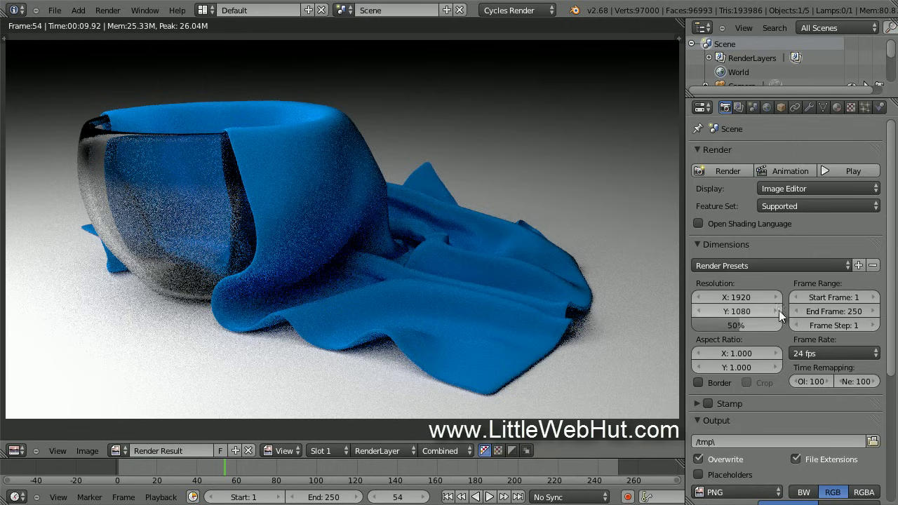
Set the number of render samples to 2000 and render the image again
{"action": "scroll", "coordinate": [785, 315], "scroll_direction": "down", "scroll_amount": 6}
{"action": "scroll", "coordinate": [748, 382], "scroll_direction": "down", "scroll_amount": 2}
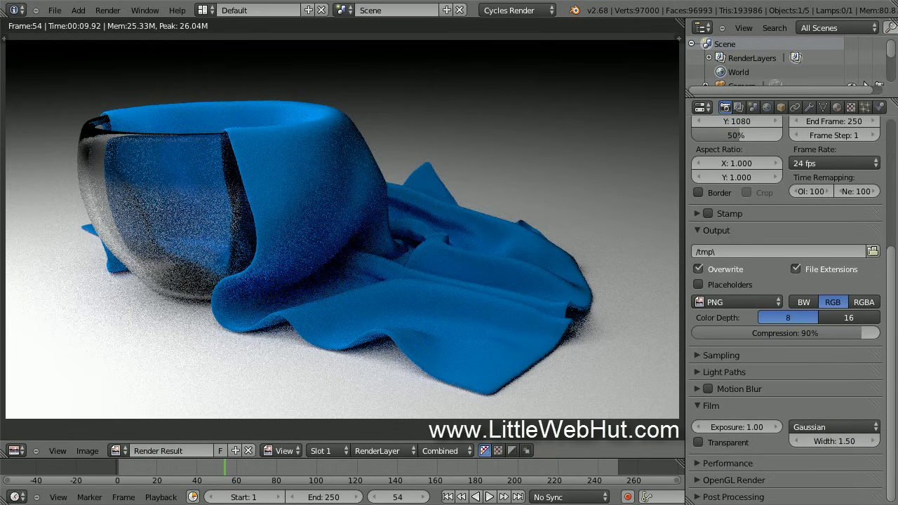
{"action": "left_click", "coordinate": [697, 354]}
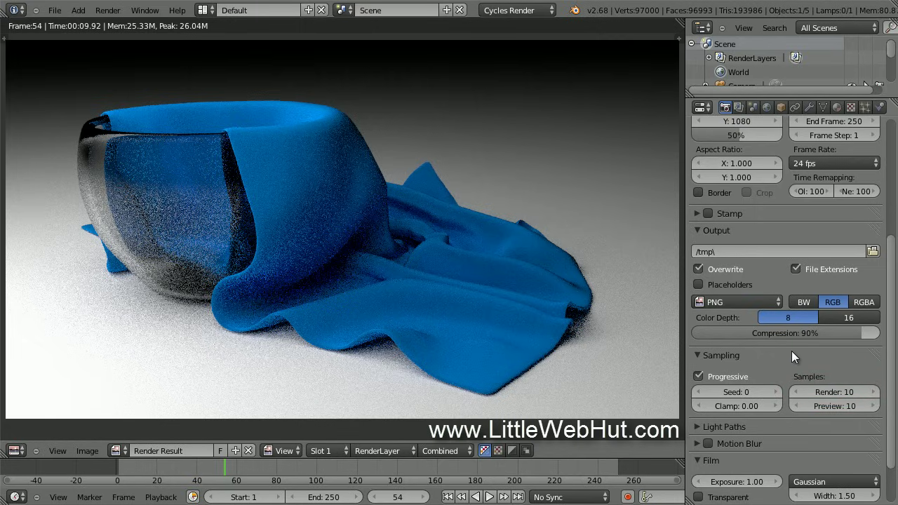
{"action": "left_click", "coordinate": [826, 390]}
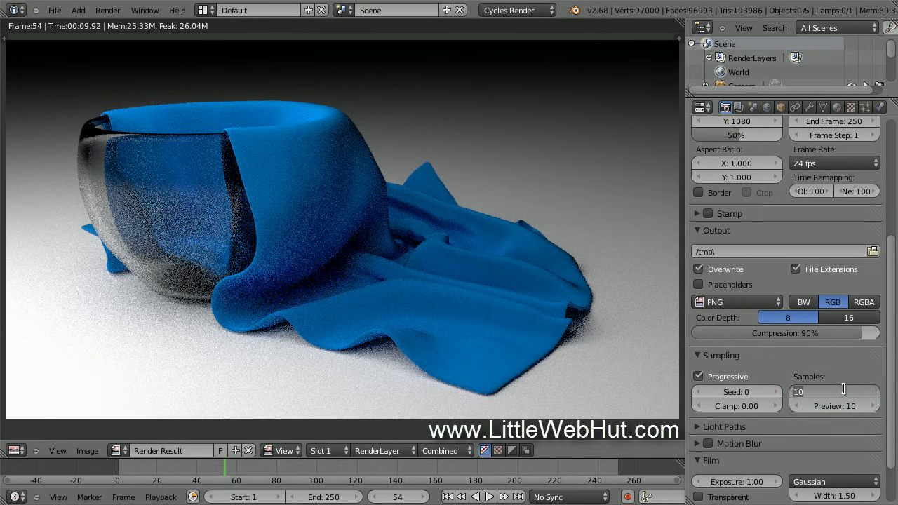
{"action": "type", "text": "2000"}
{"action": "key", "text": "Return"}
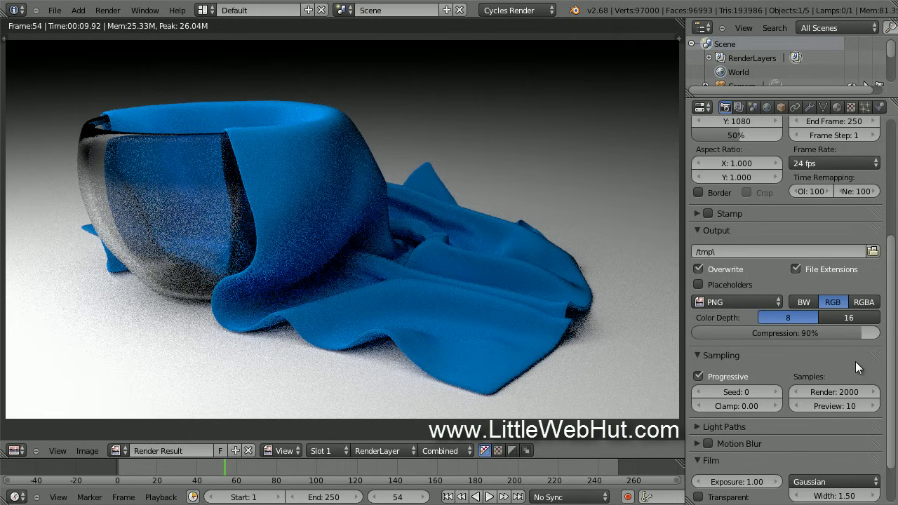
{"action": "left_click_drag", "start_coordinate": [892, 357], "coordinate": [892, 254]}
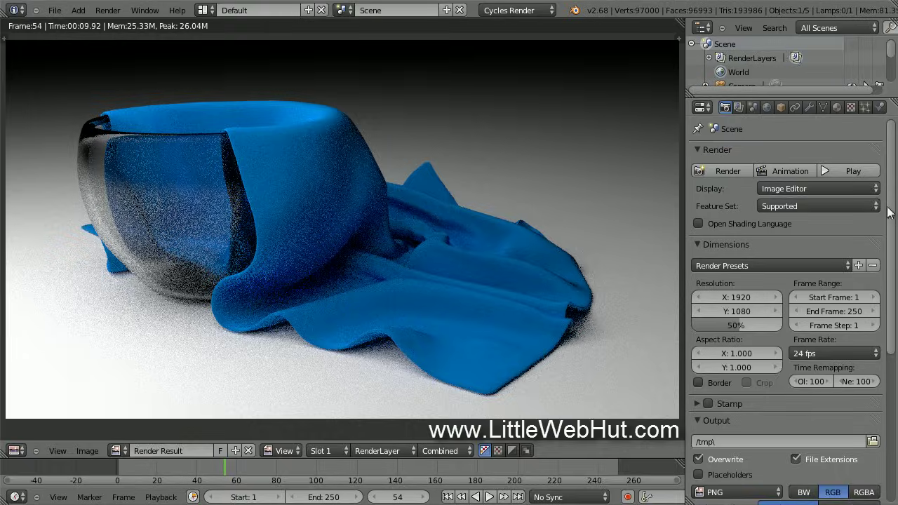
{"action": "left_click", "coordinate": [724, 171]}
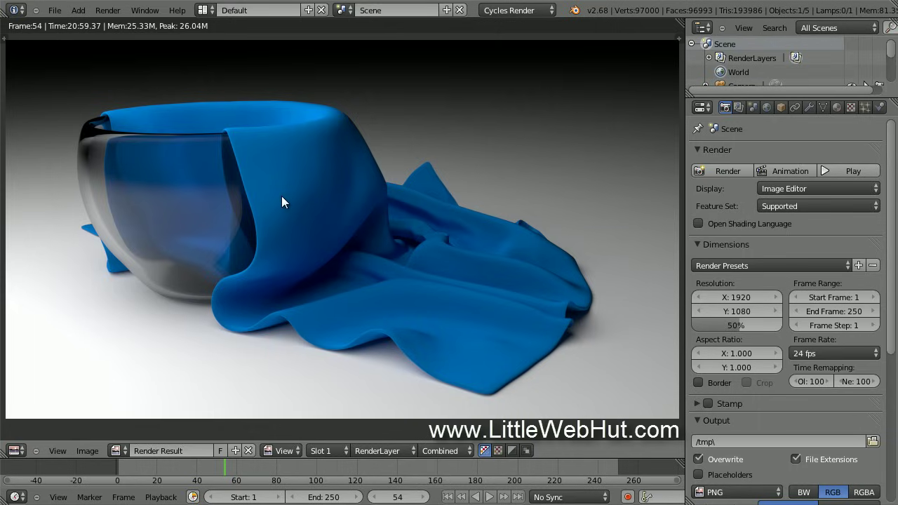
Save the rendered image as cloth.png in the C:\demo\ folder
{"action": "key", "text": "F3"}
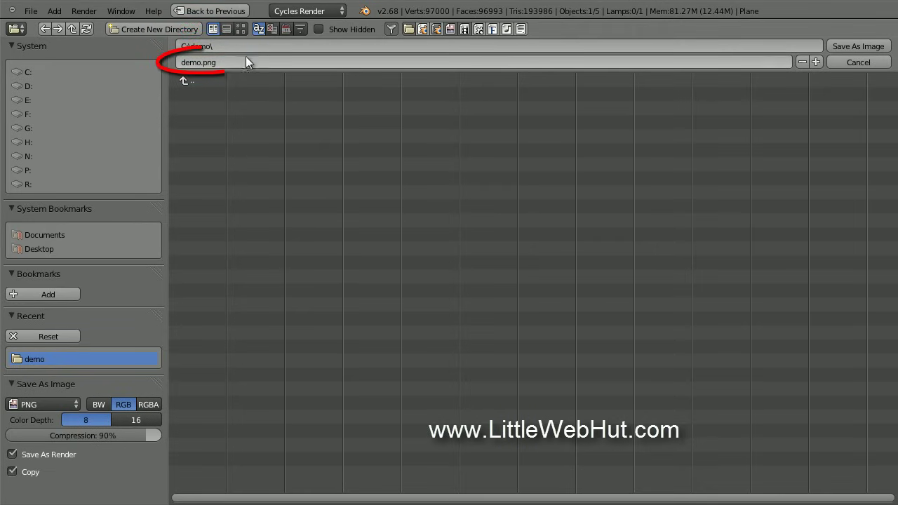
{"action": "left_click", "coordinate": [187, 63]}
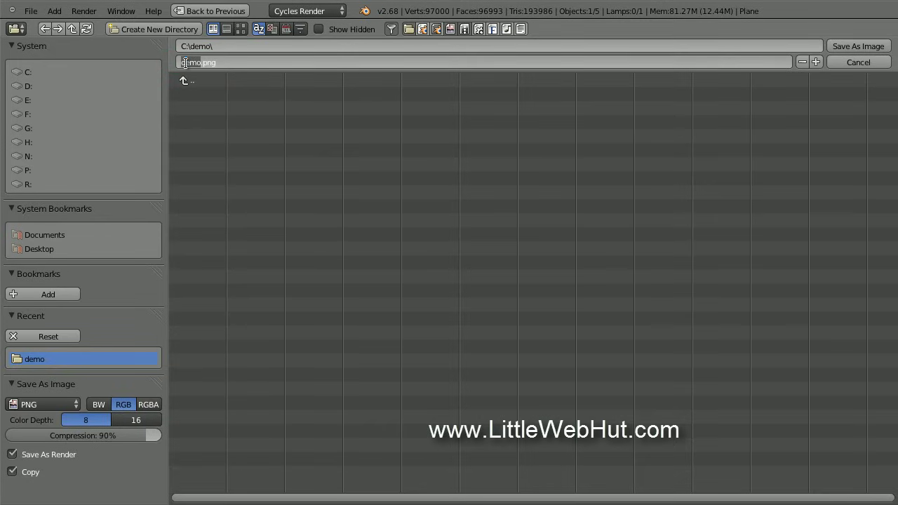
{"action": "type", "text": "cloth"}
{"action": "key", "text": "Return"}
{"action": "left_click", "coordinate": [857, 46]}
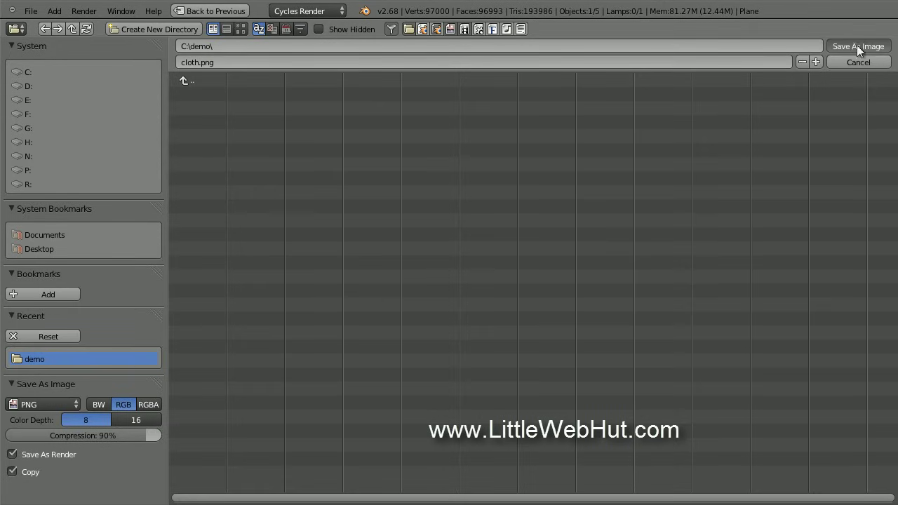